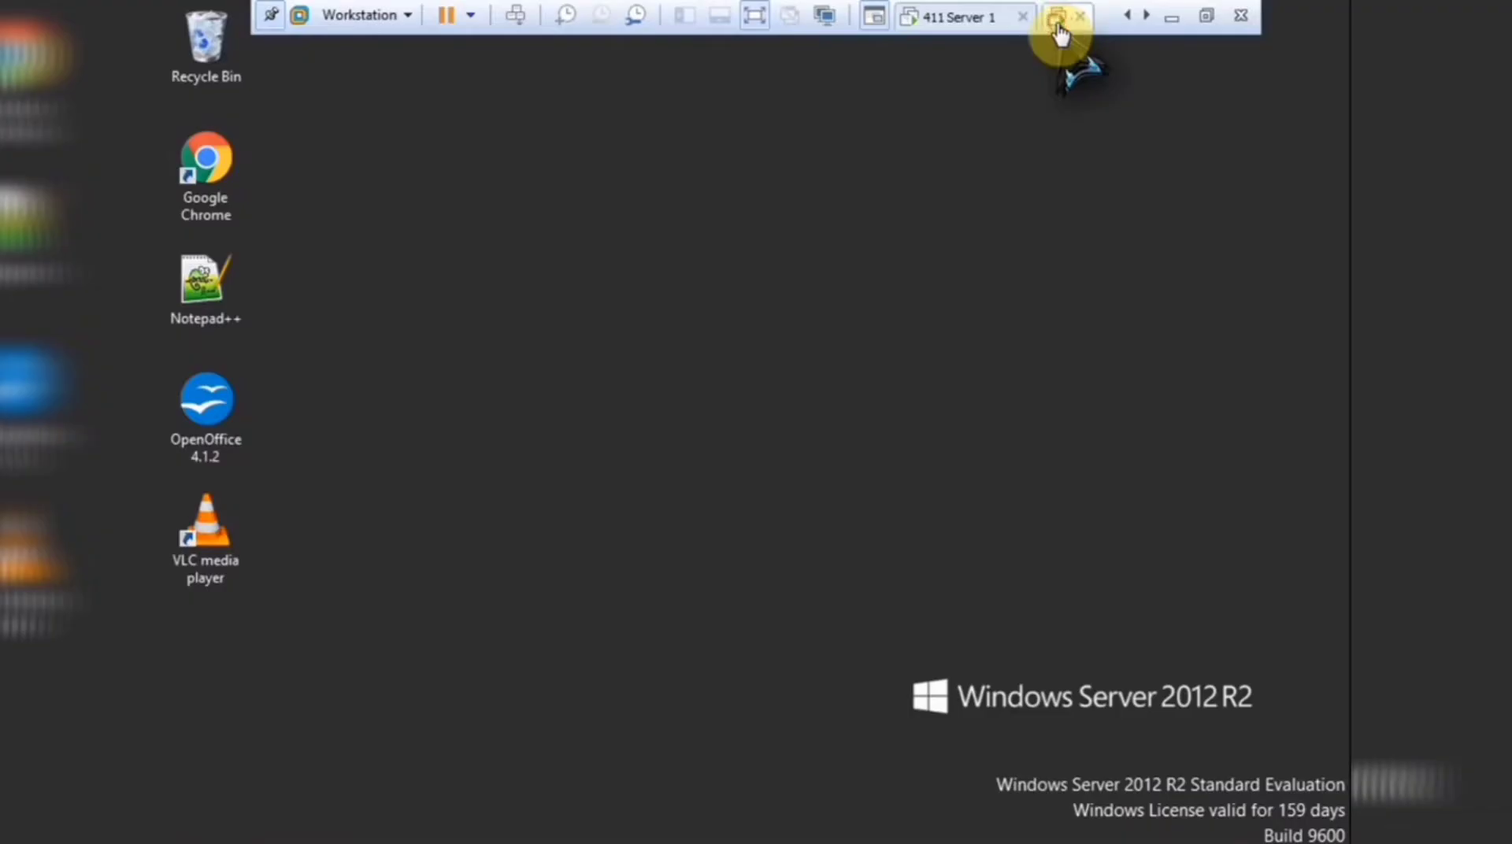
On 411 Server 1, open Server Manager and look through its administrative tools list.
left_click(957, 22)
left_click(171, 807)
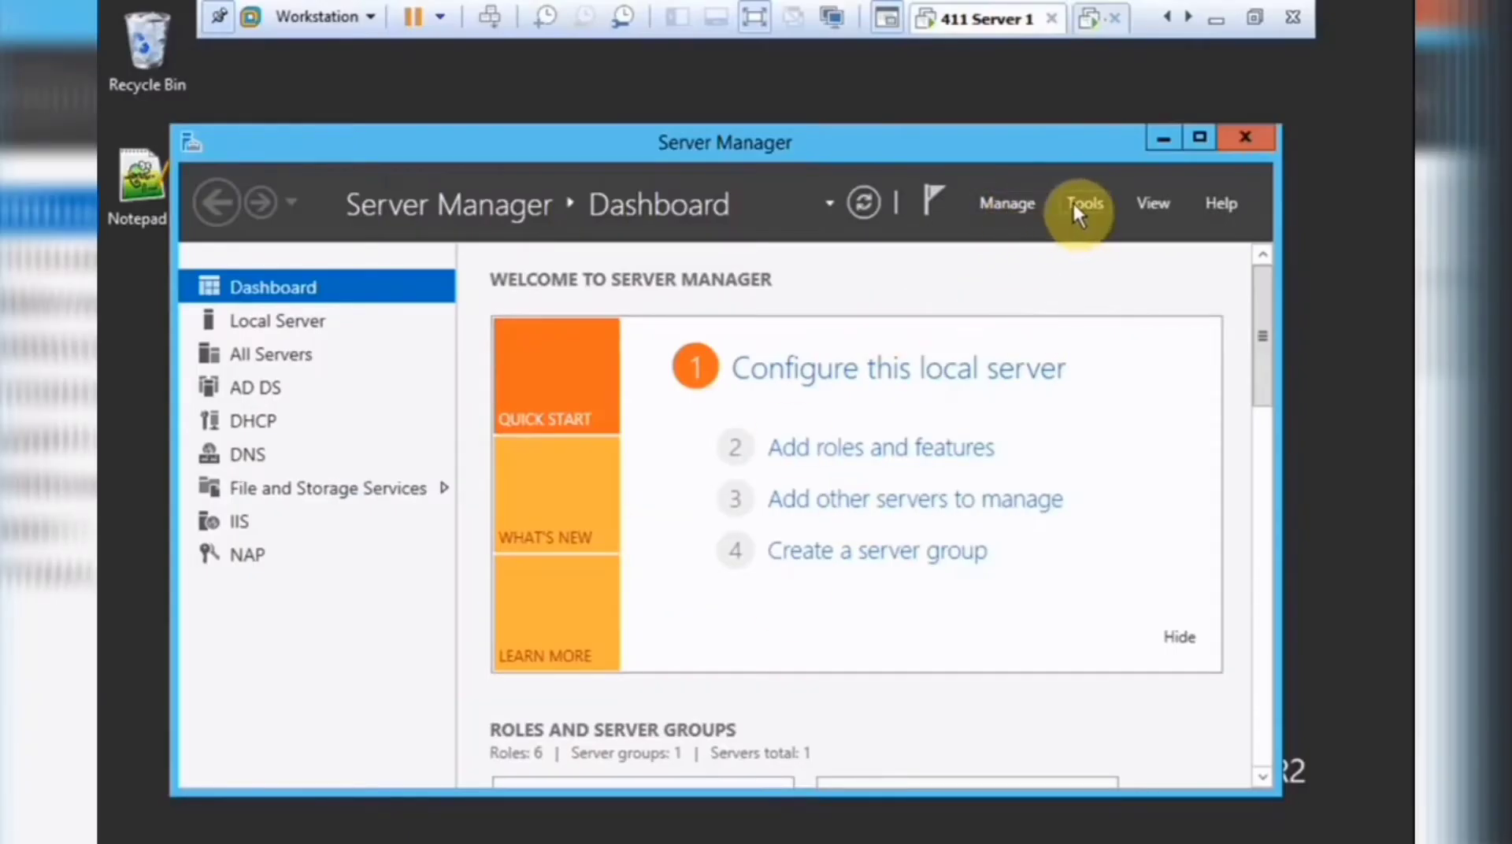
left_click(1075, 203)
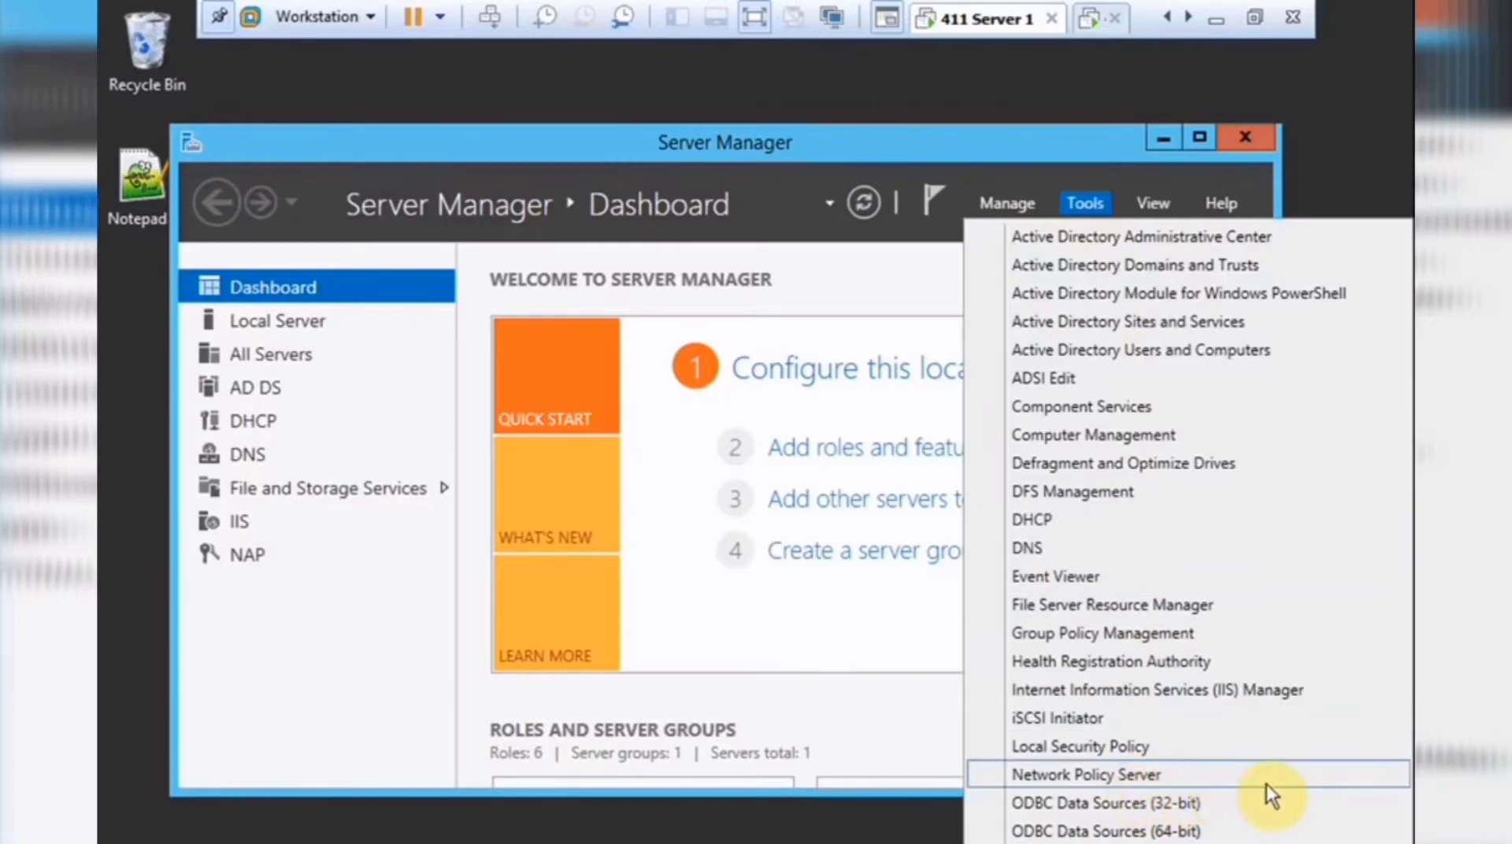
left_click(815, 618)
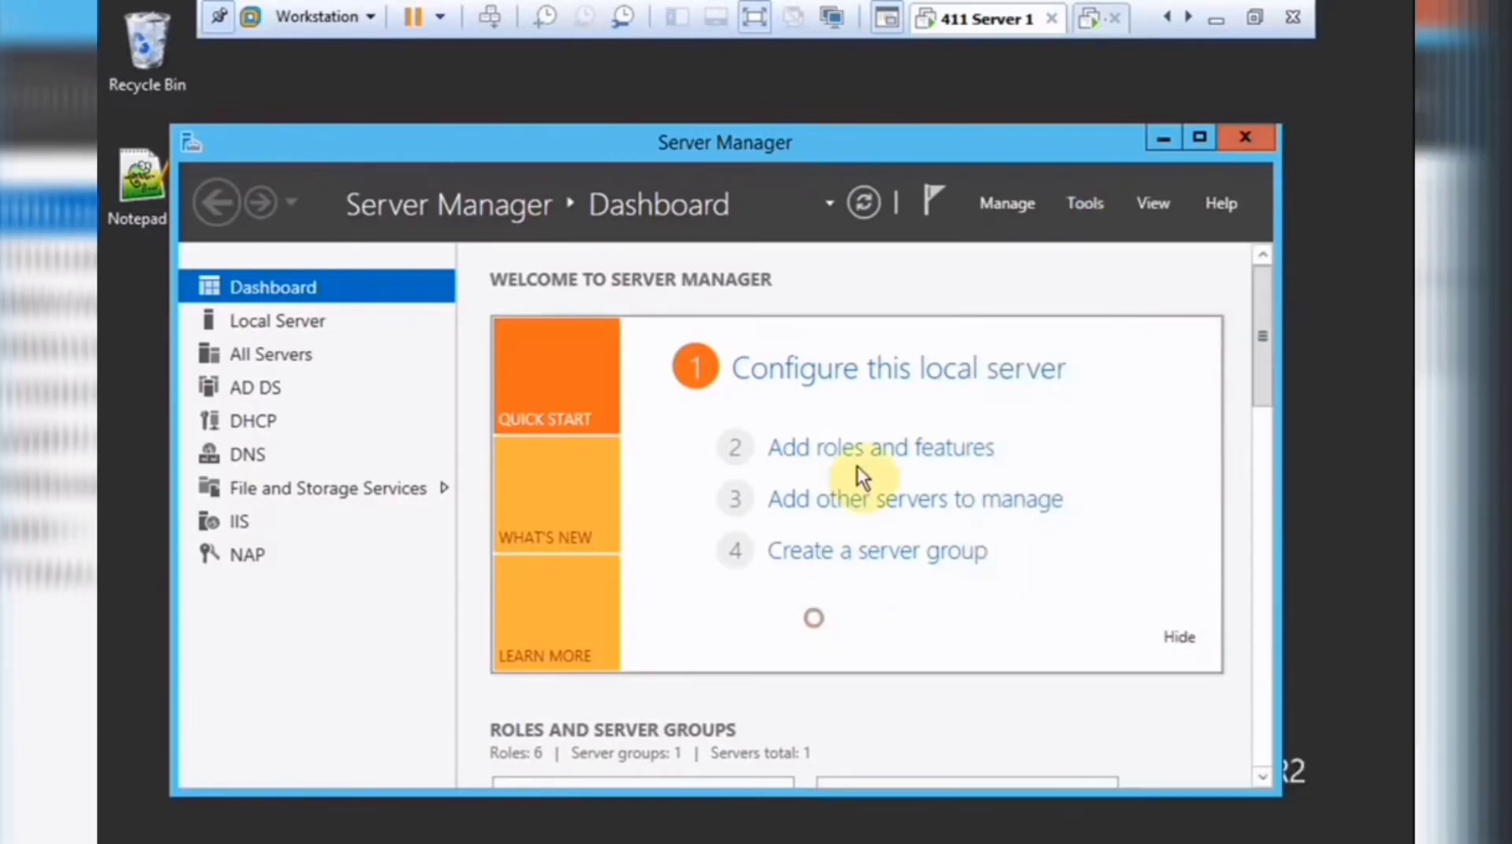
Check Network Policy and Access Services in Add Roles and Features, cancel, and switch to the second VM.
left_click(872, 446)
left_click(913, 787)
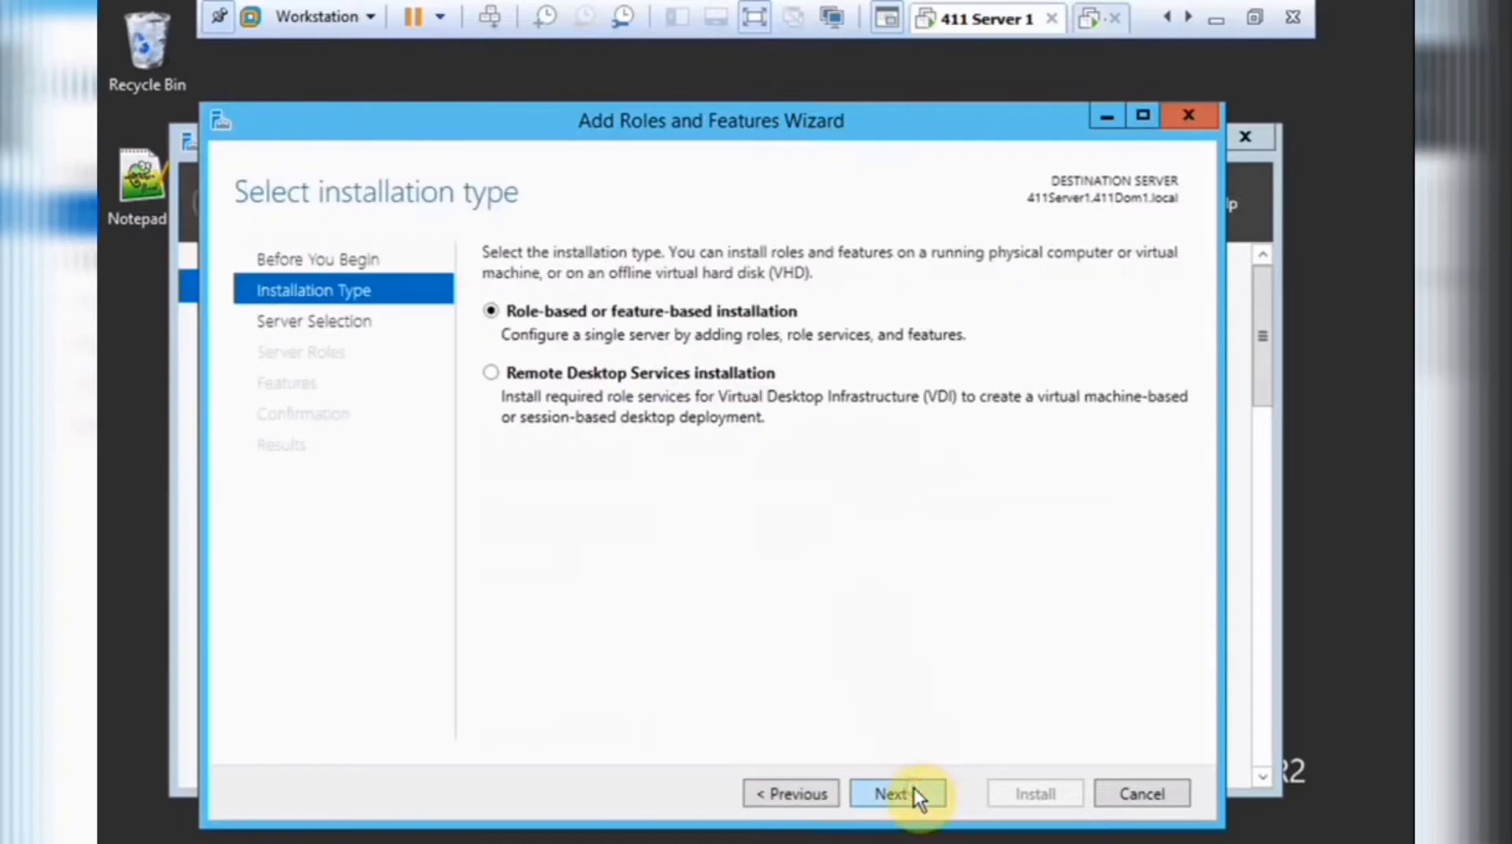
left_click(913, 788)
left_click(913, 788)
scroll(897, 637, "down", 2)
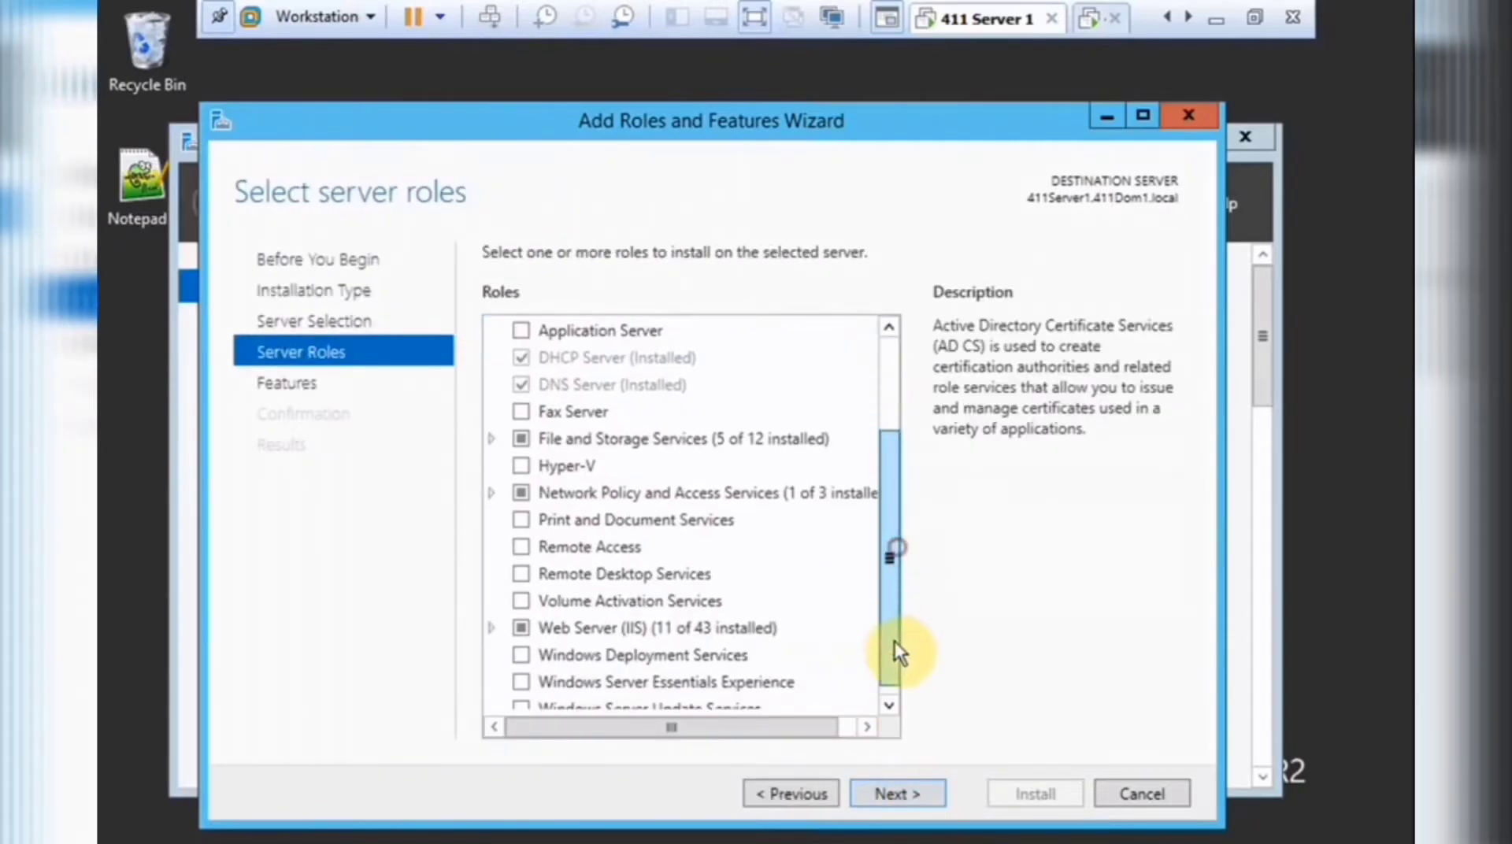
double_click(699, 494)
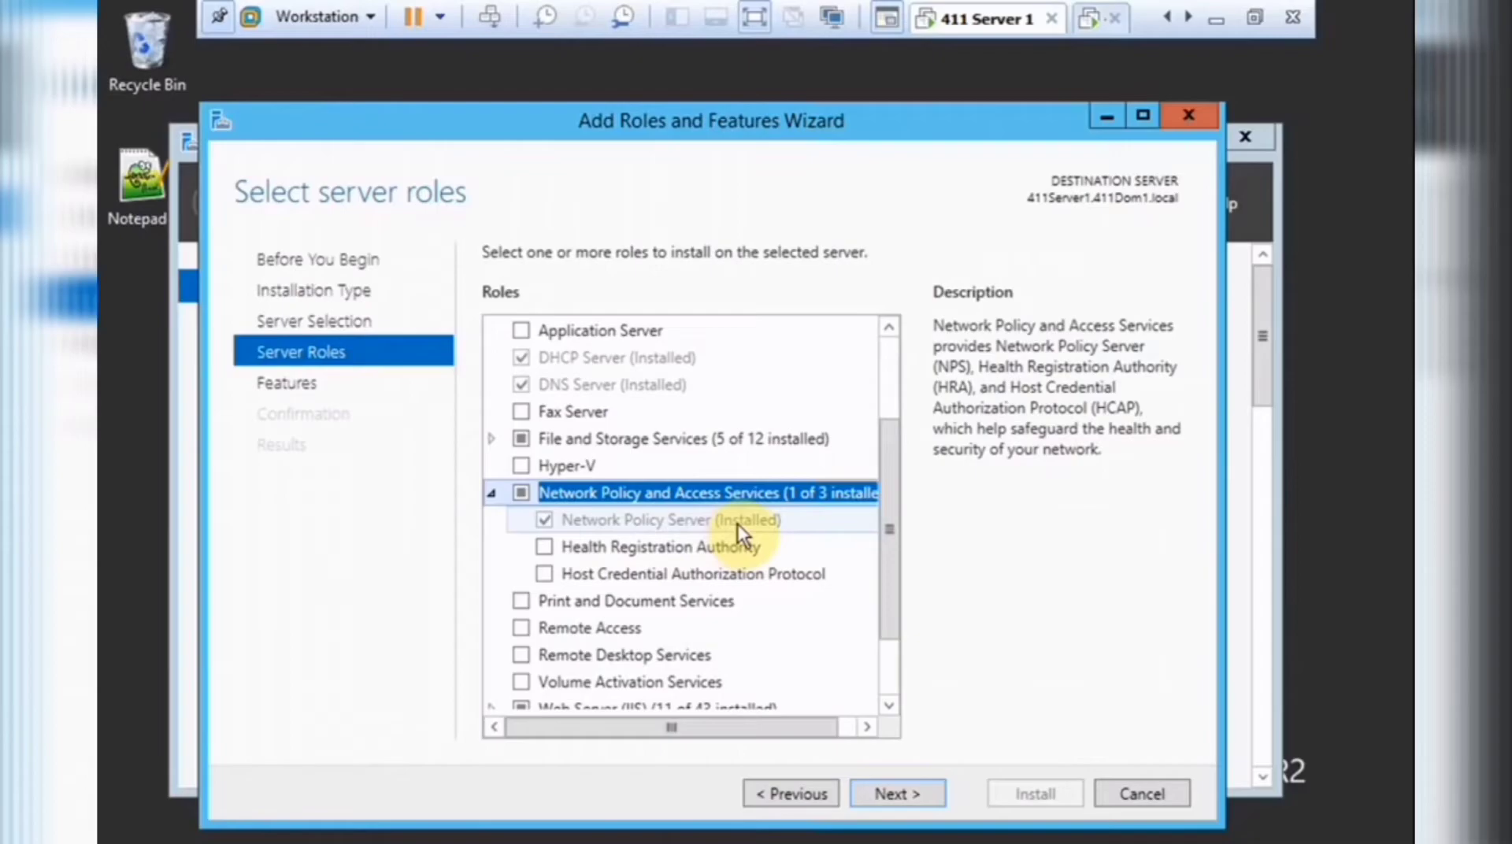
left_click(922, 795)
left_click(1098, 795)
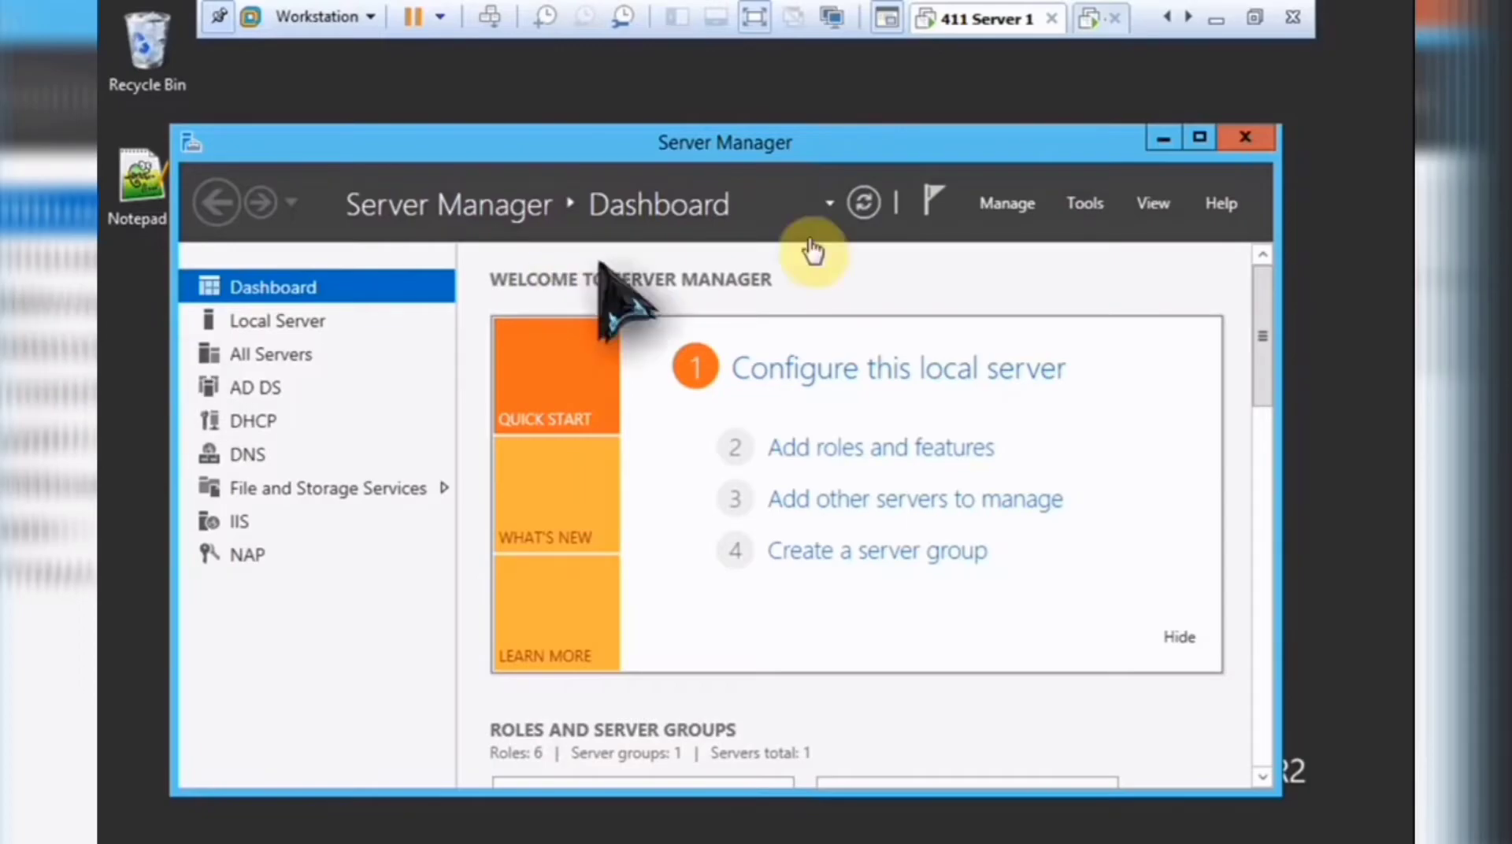
left_click(1089, 31)
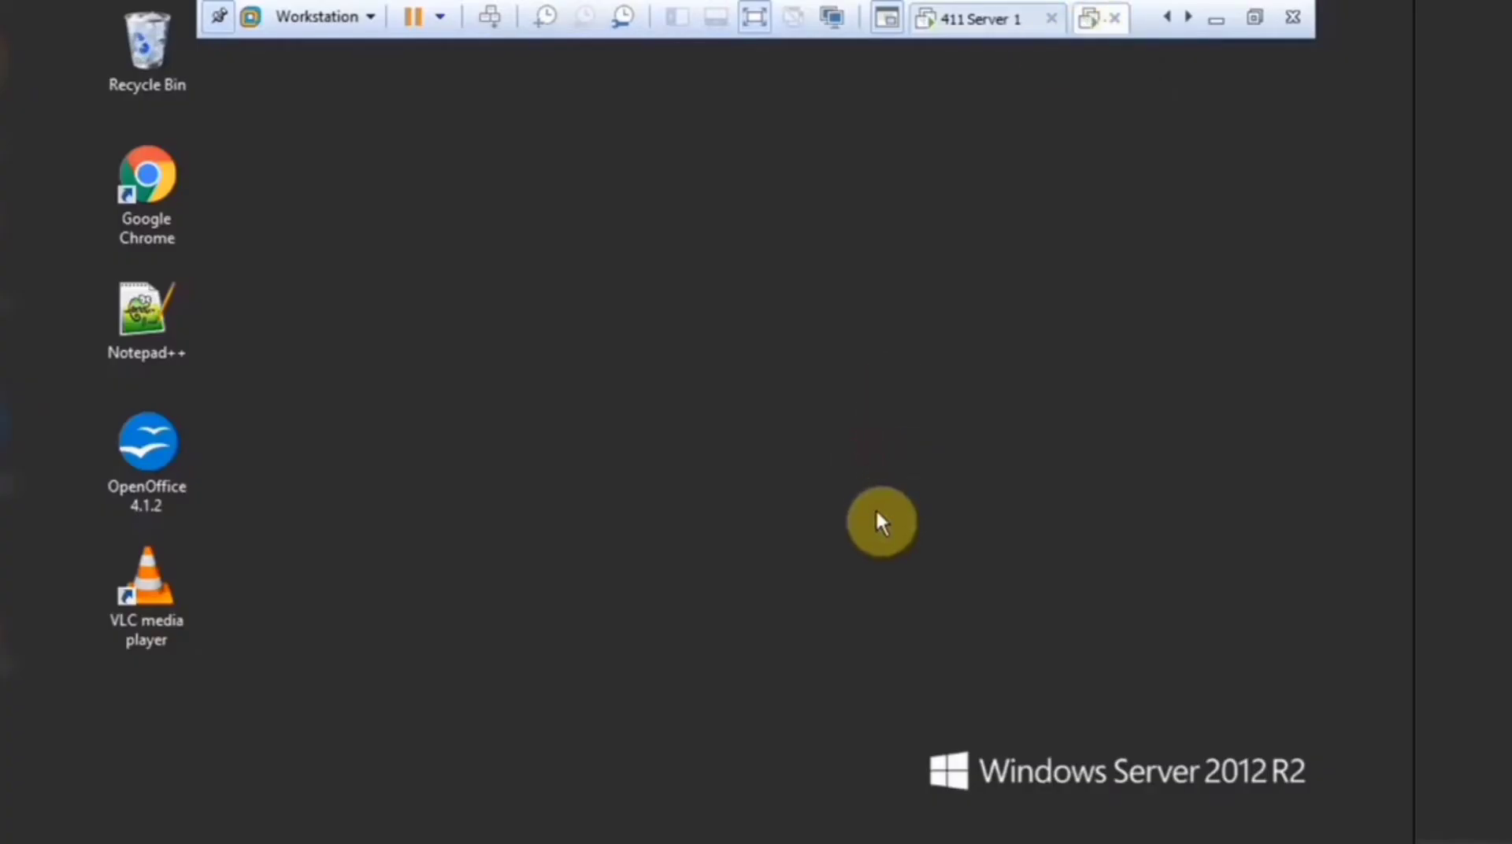
On the second server, confirm Remote Access in Add Roles and Features without installing, then open Tools.
left_click(125, 803)
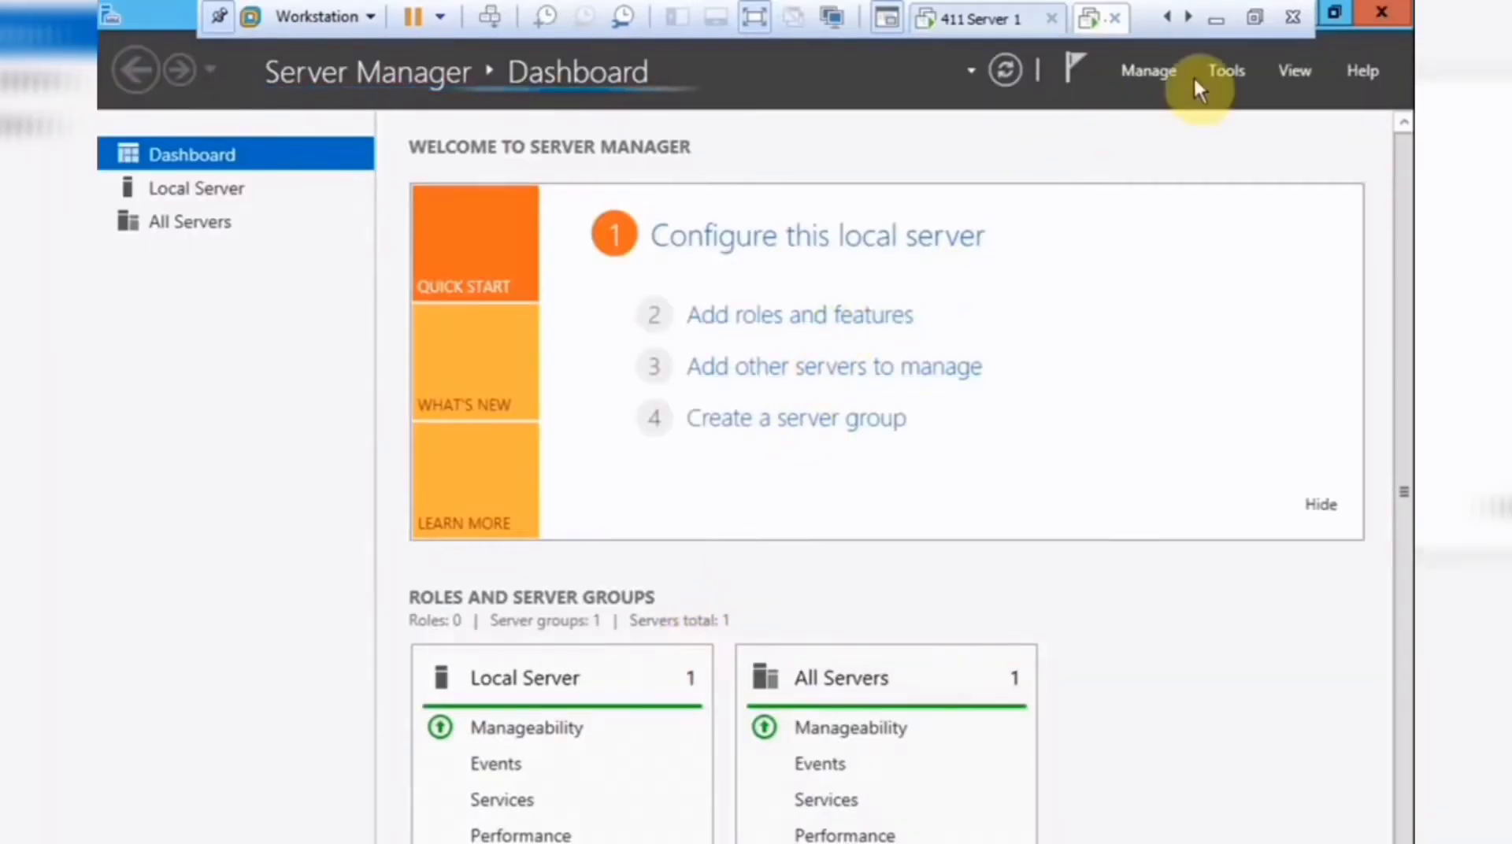
left_click(1221, 71)
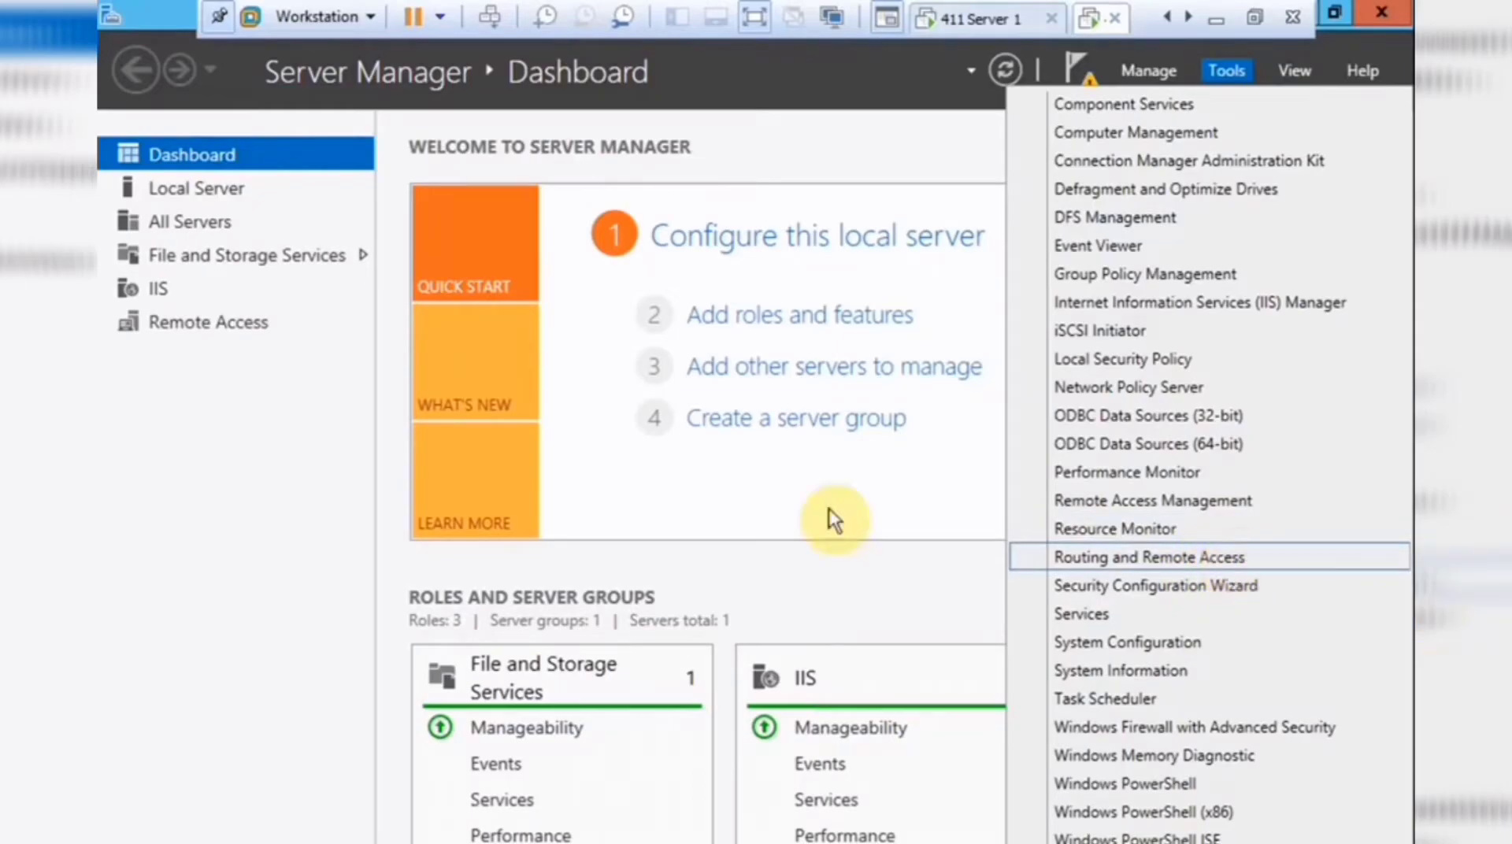
left_click(782, 319)
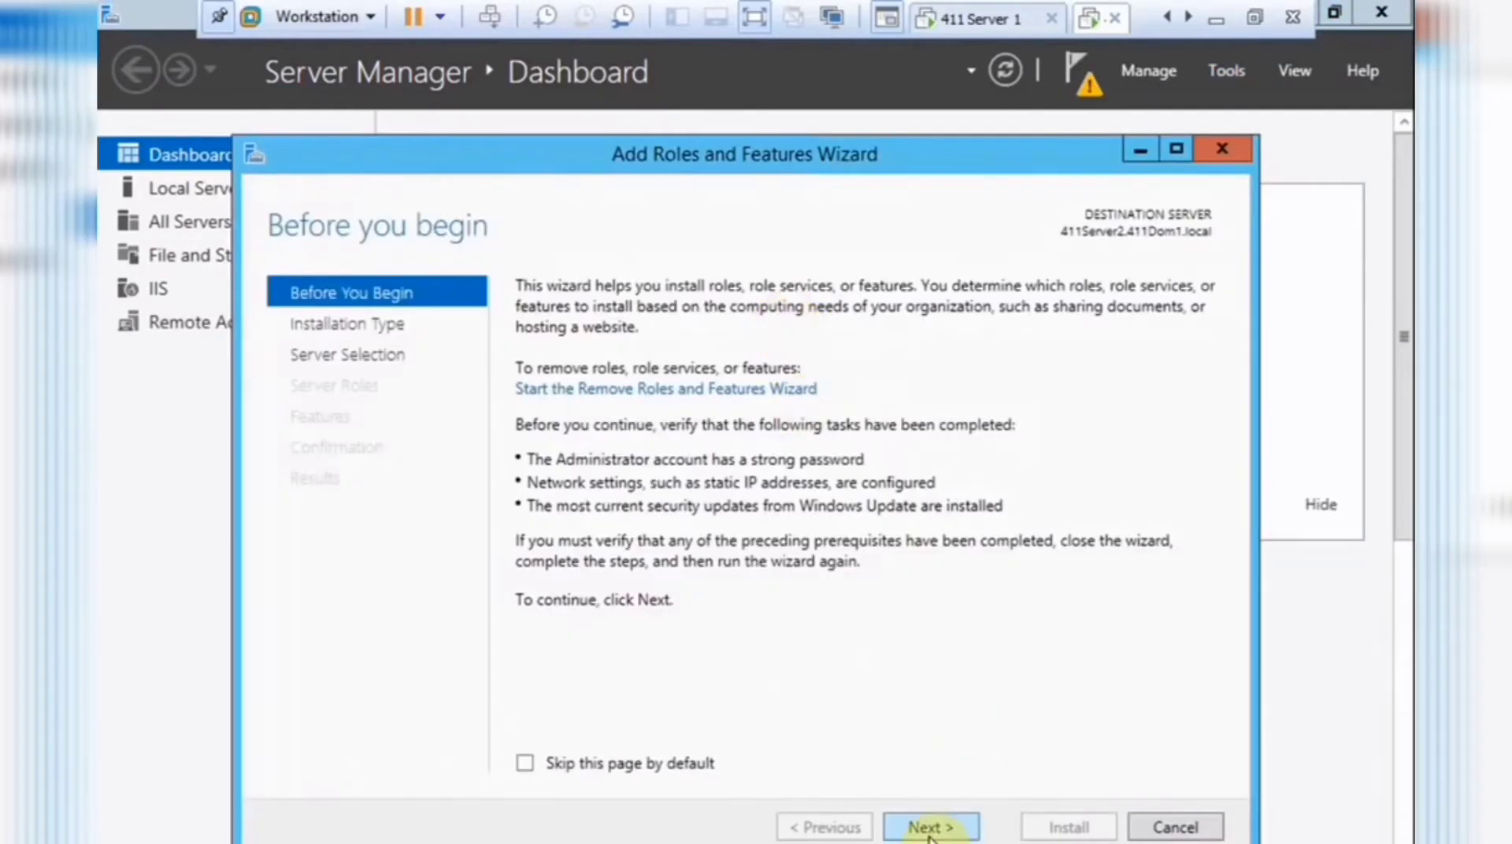
left_click(928, 825)
left_click(933, 825)
left_click(935, 824)
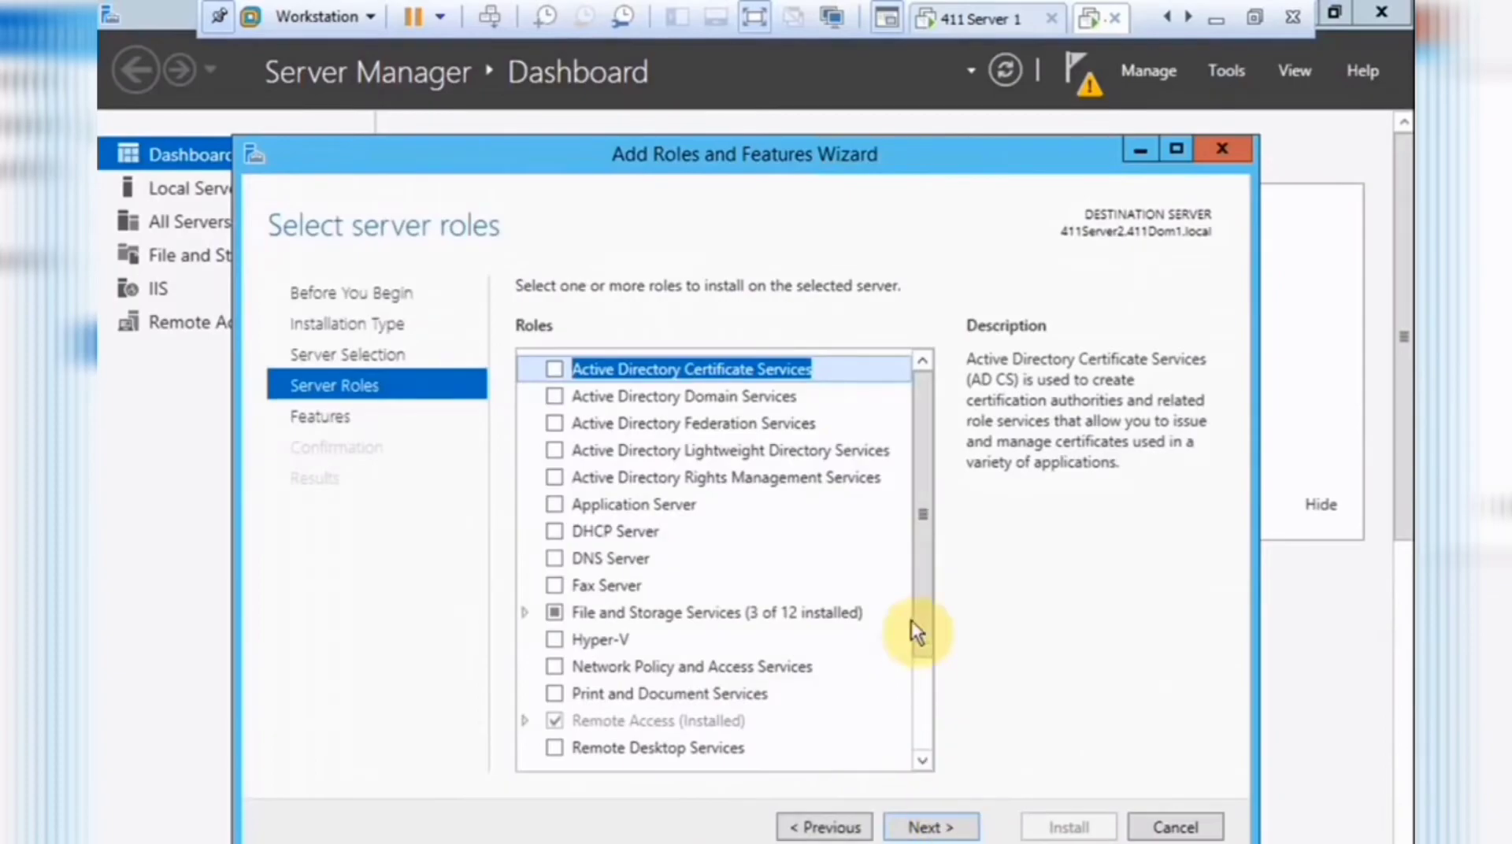
left_click(924, 698)
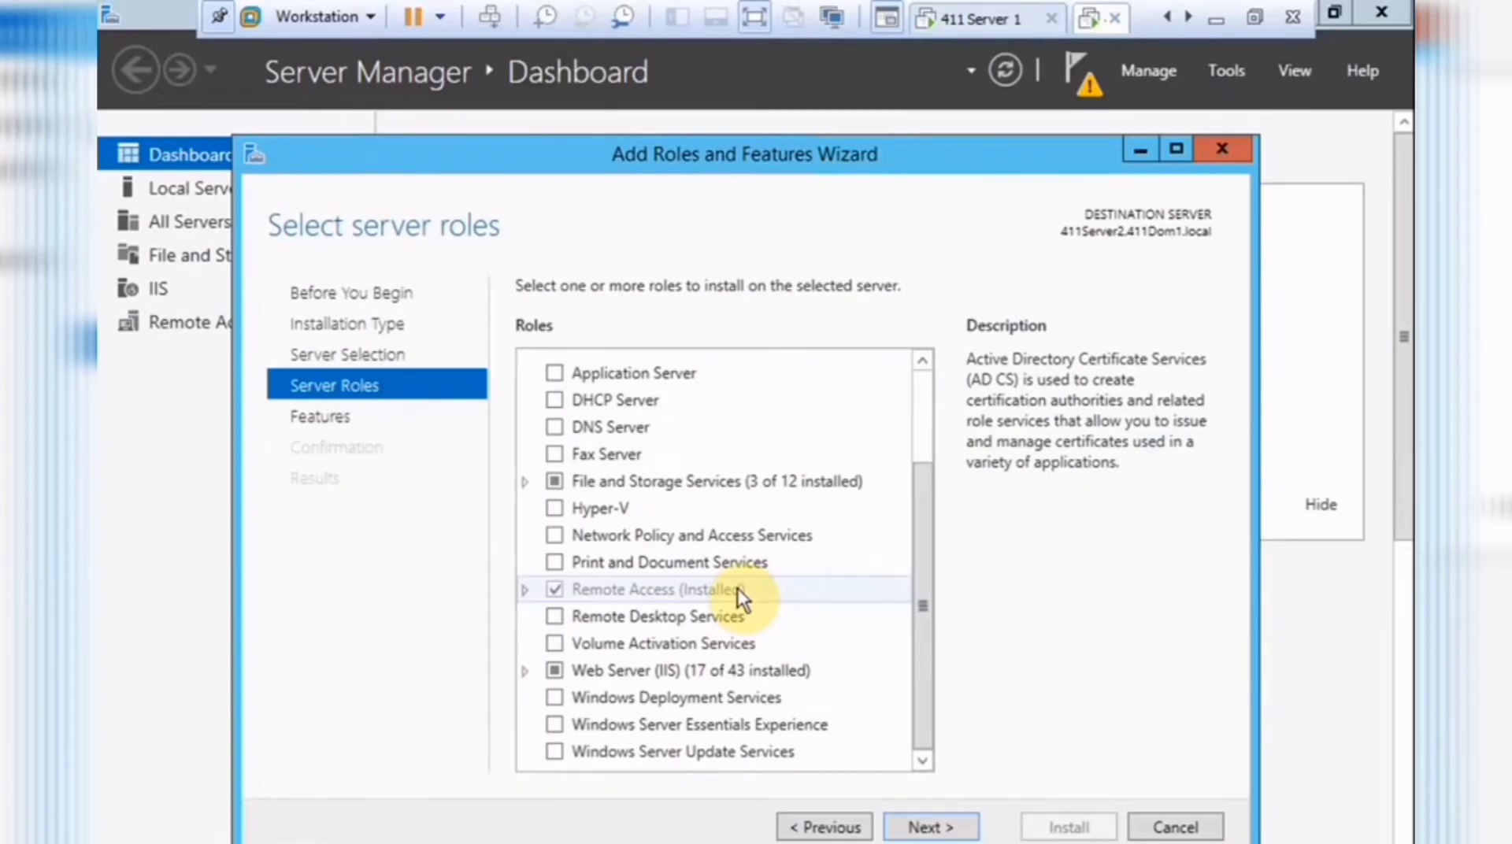
left_click(1169, 827)
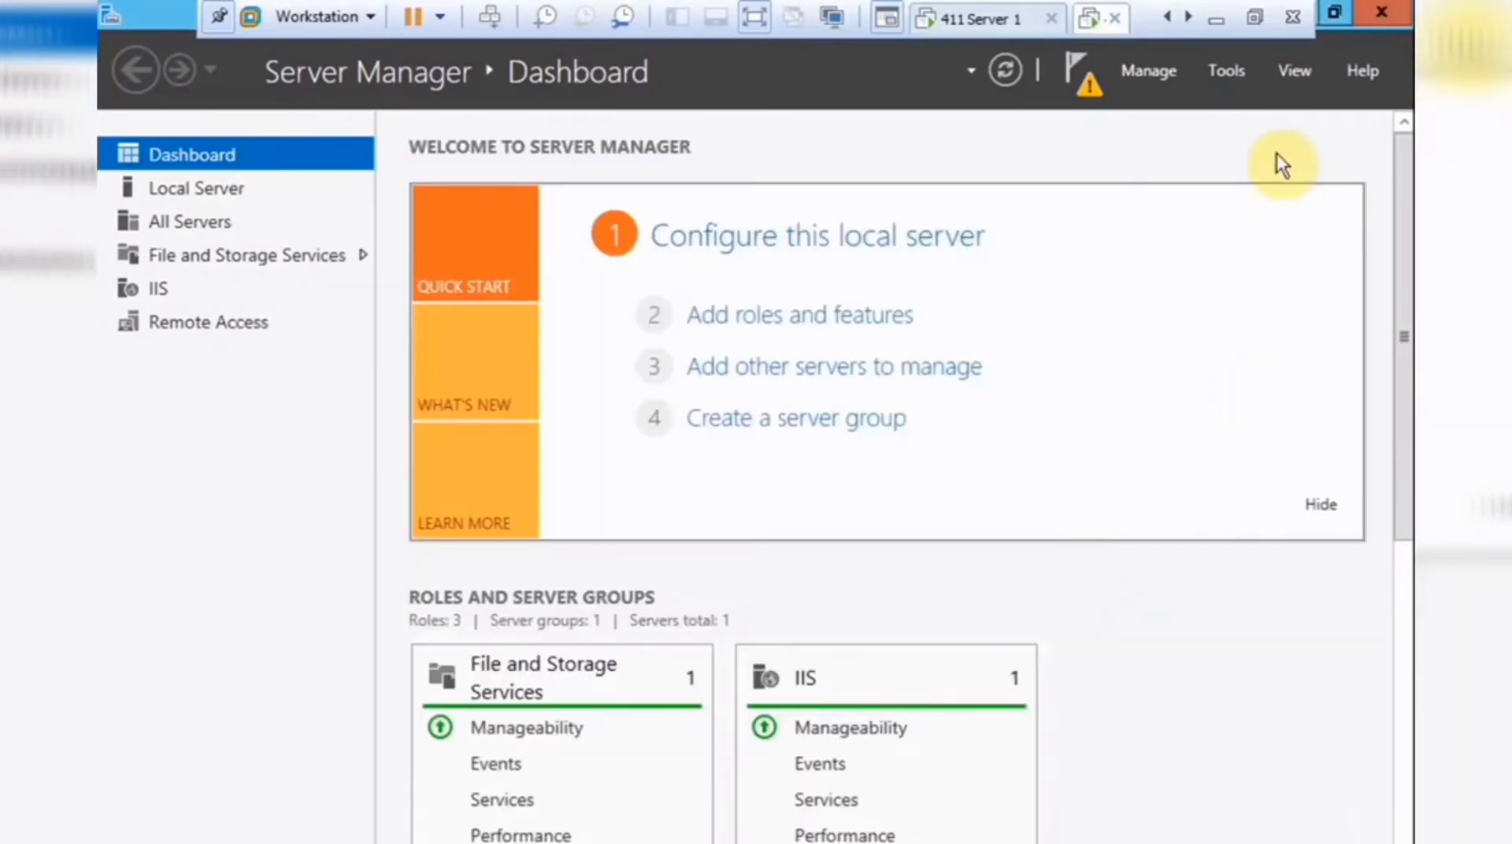
left_click(1220, 72)
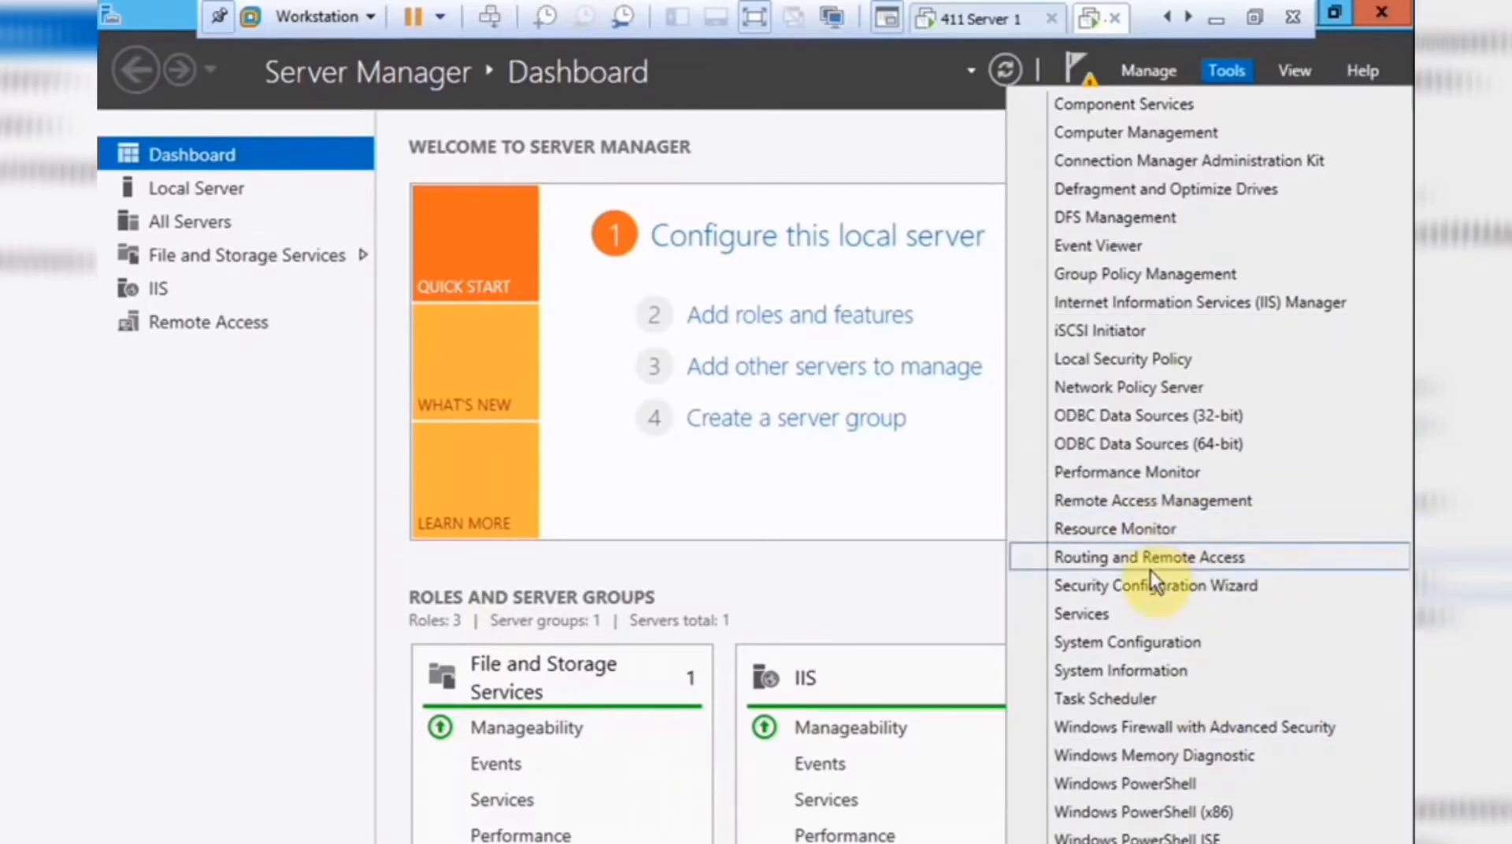
Launch Routing and Remote Access and start Configure and Enable on 411SERVER2.
left_click(1151, 557)
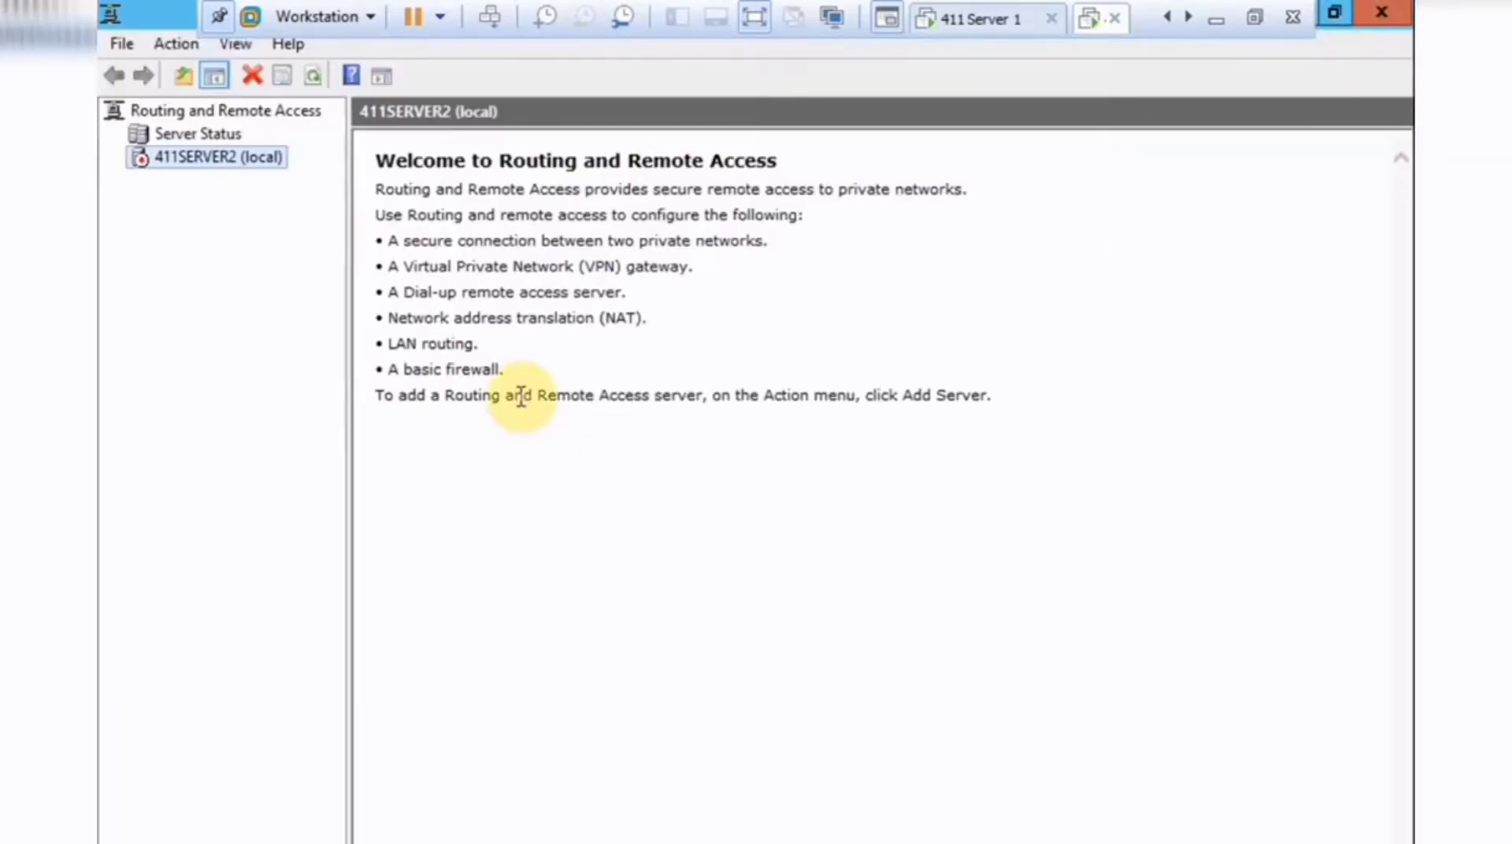
right_click(213, 159)
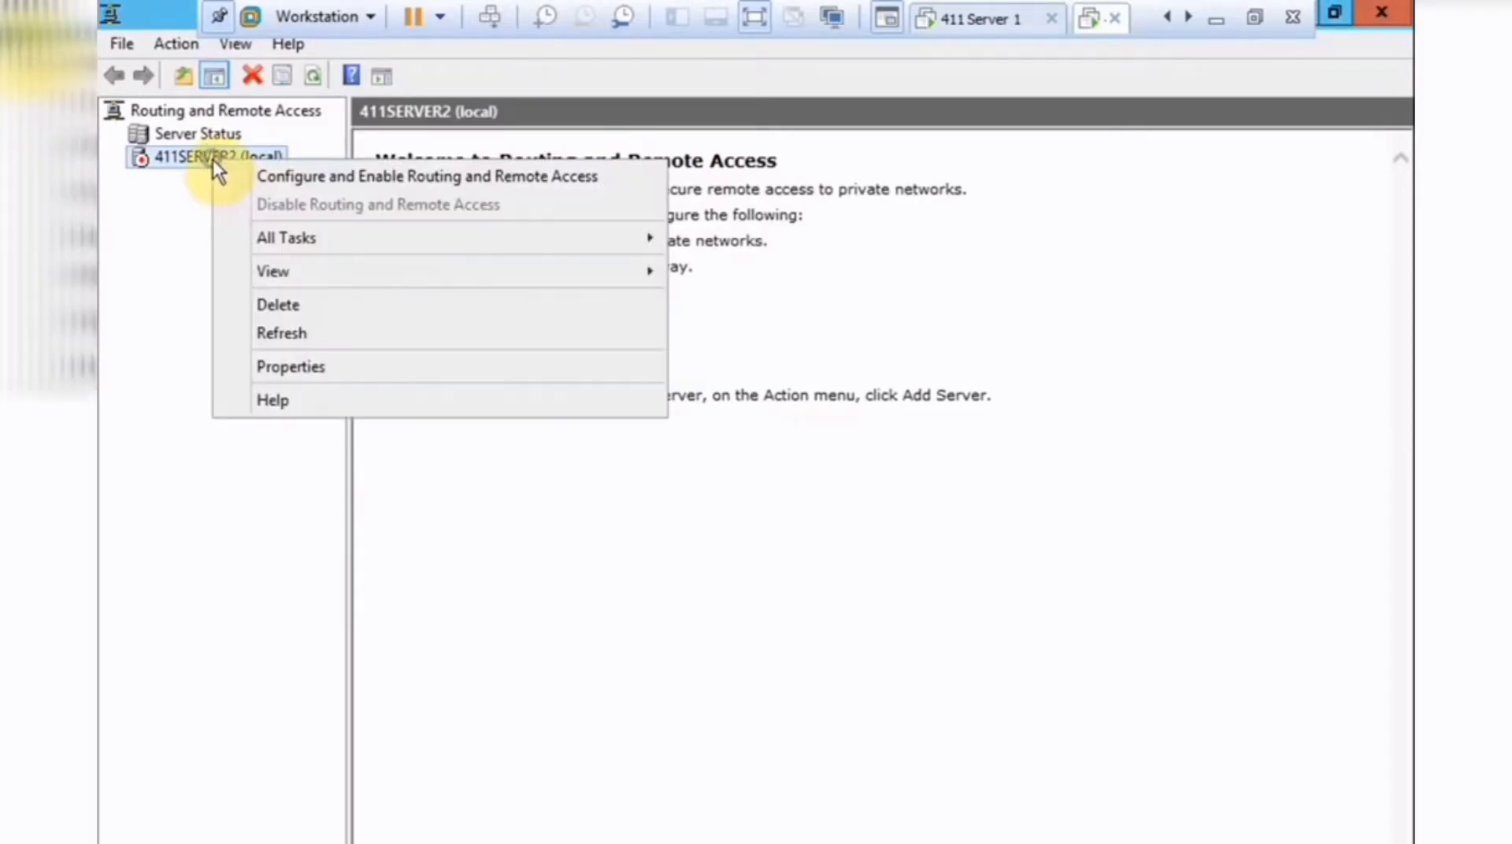
left_click(390, 176)
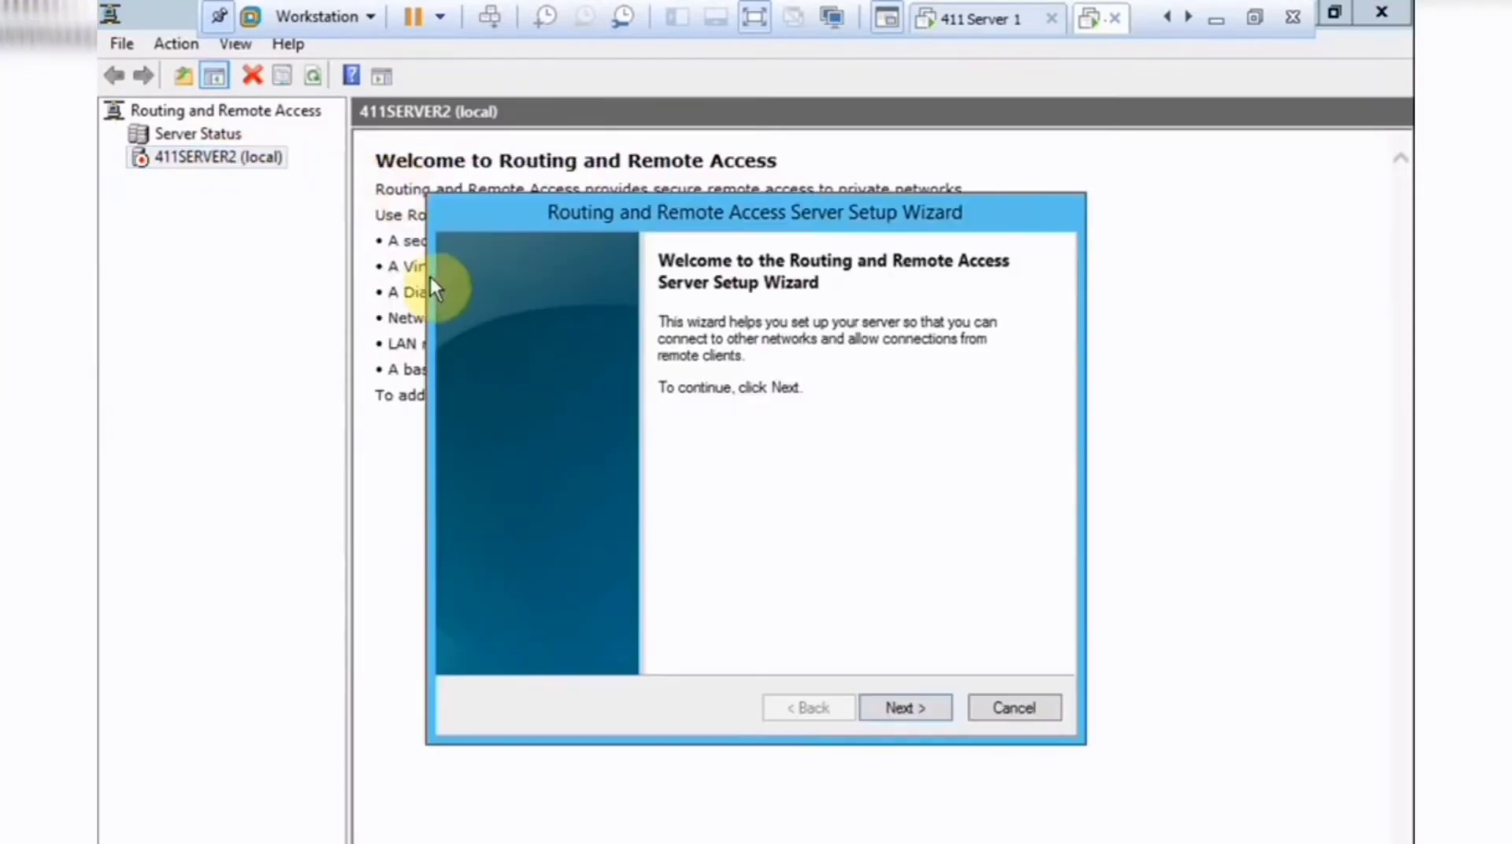
left_click(894, 707)
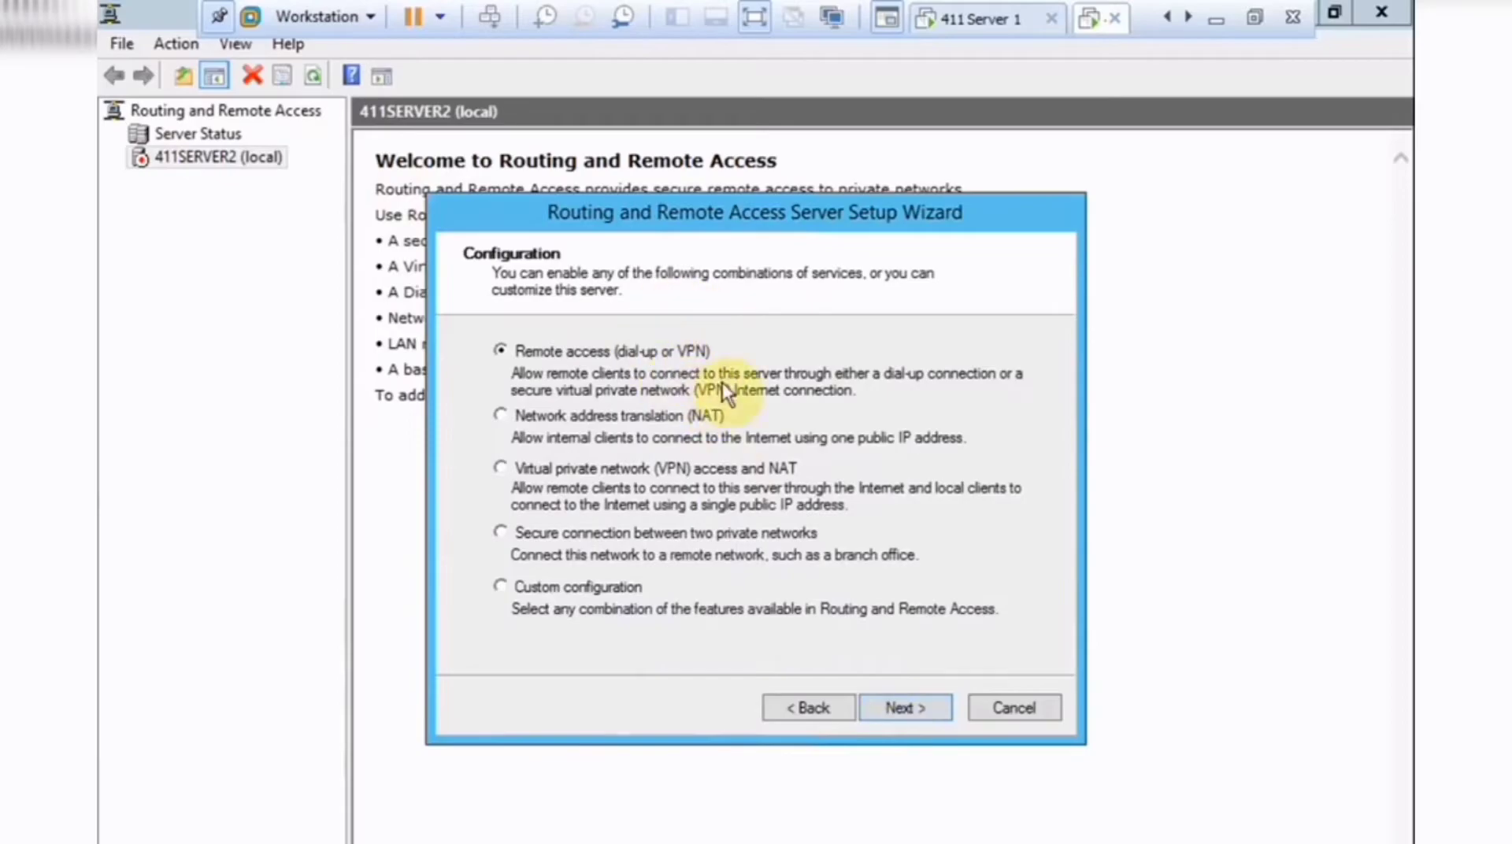
Choose VPN remote access on public interface Ethernet1, with no RADIUS, through to the summary.
left_click(885, 709)
left_click(529, 378)
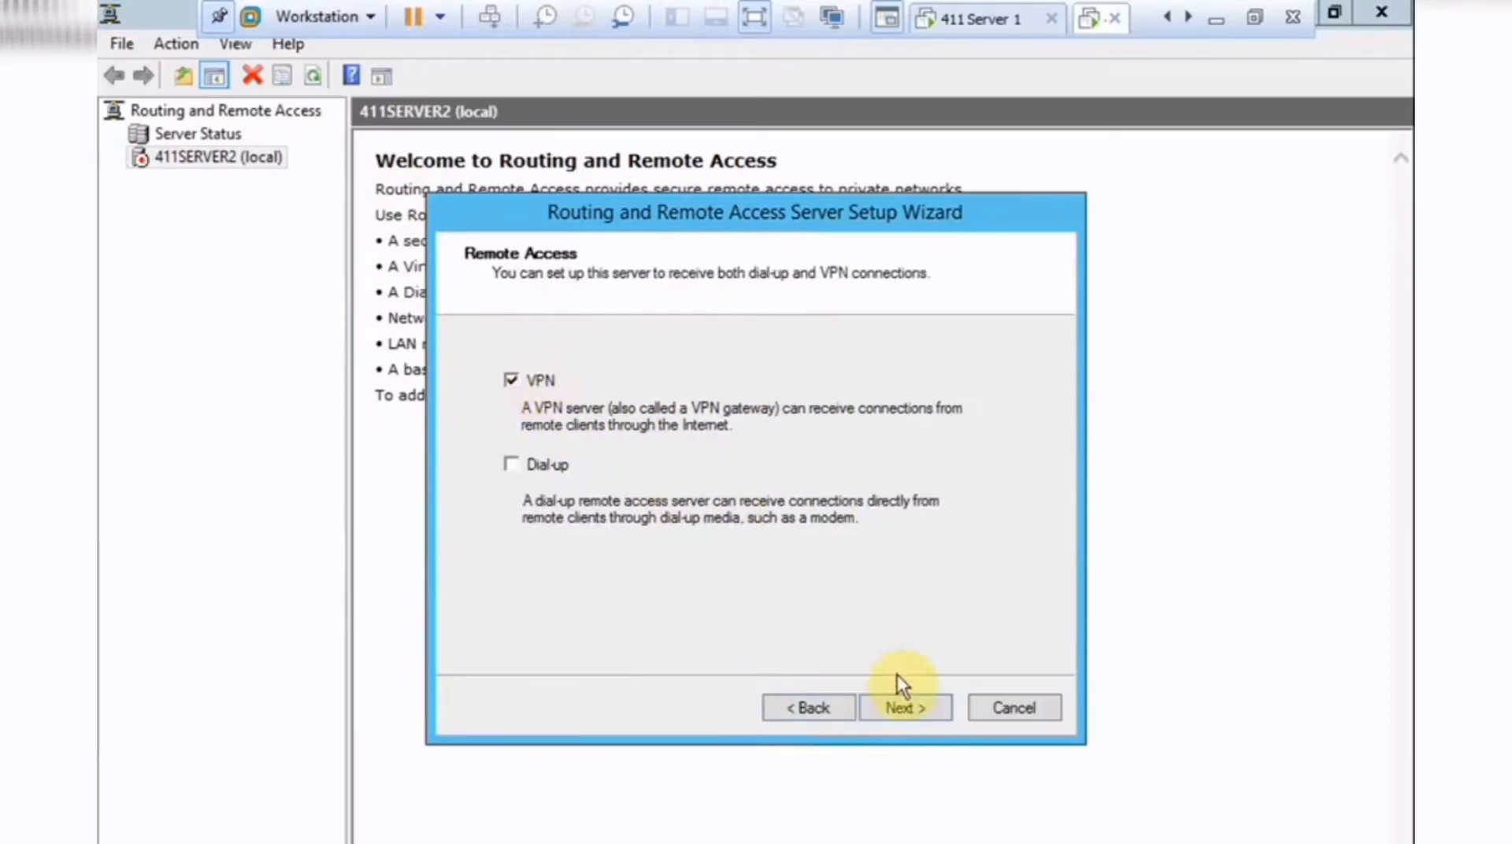
left_click(904, 706)
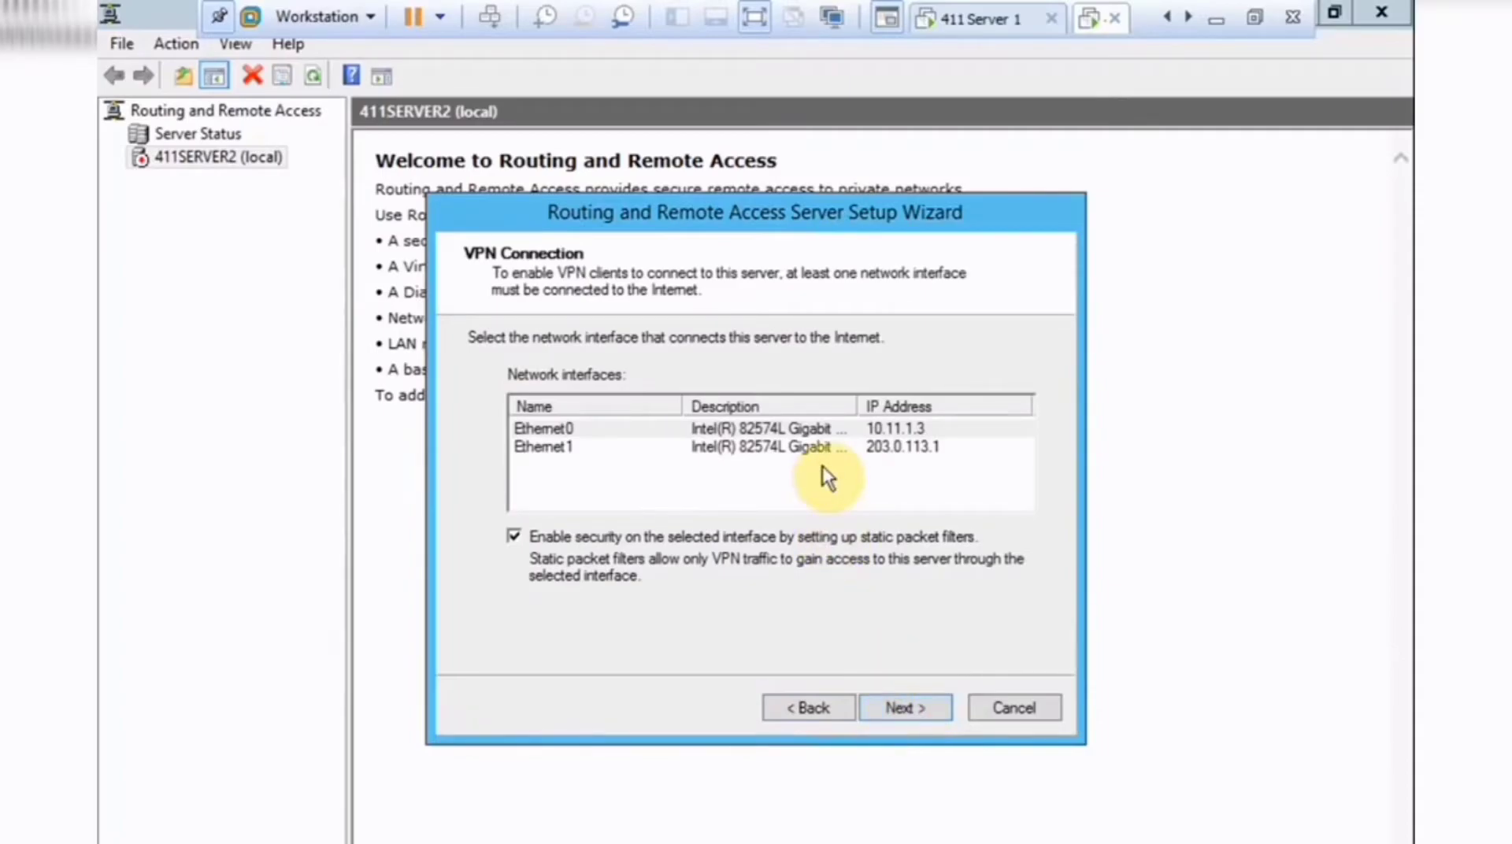
left_click(832, 449)
left_click(917, 708)
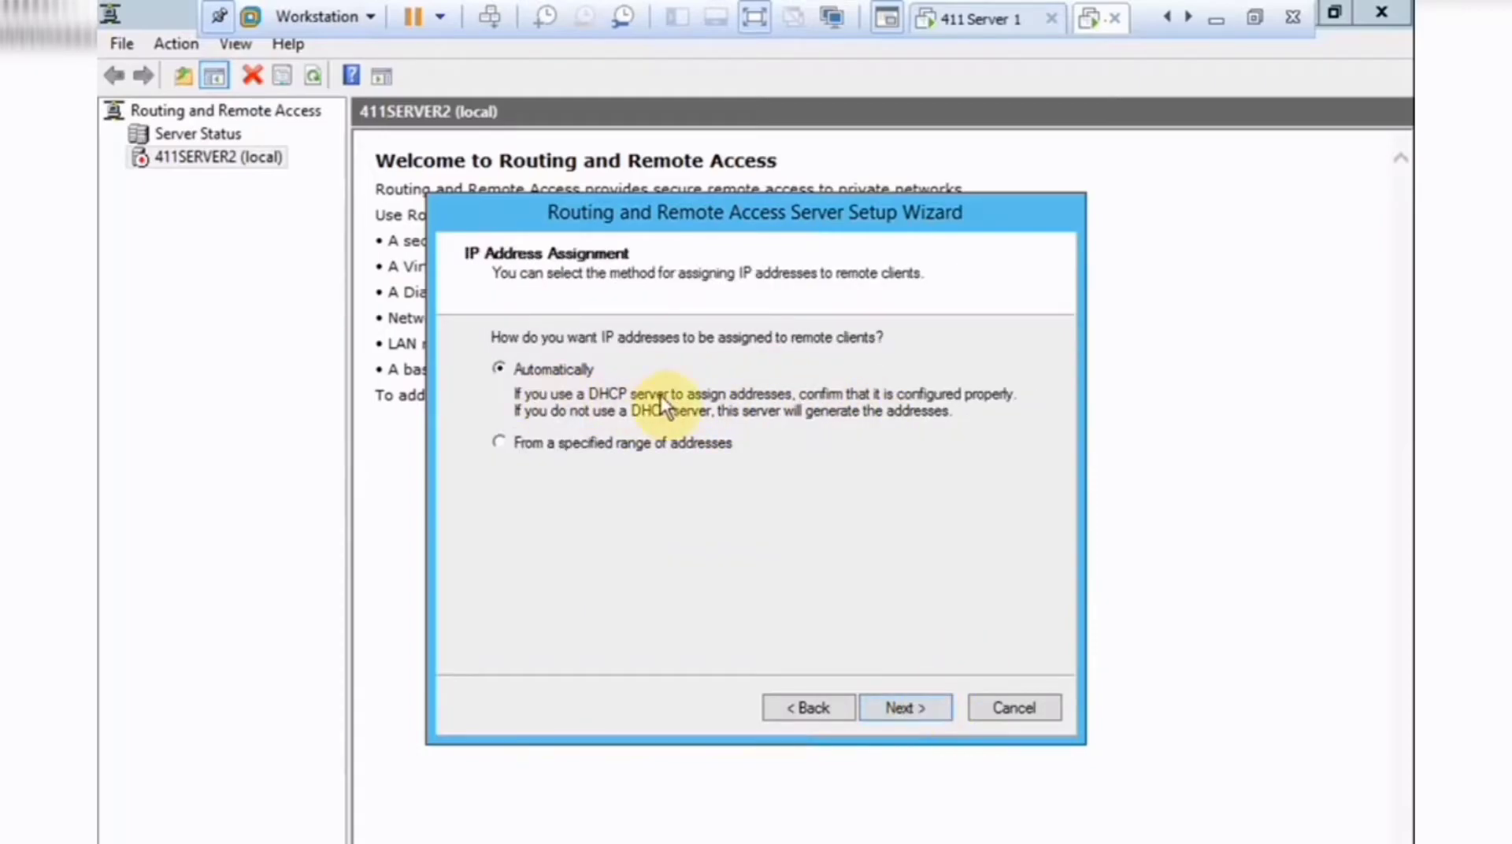
left_click(710, 446)
left_click(895, 701)
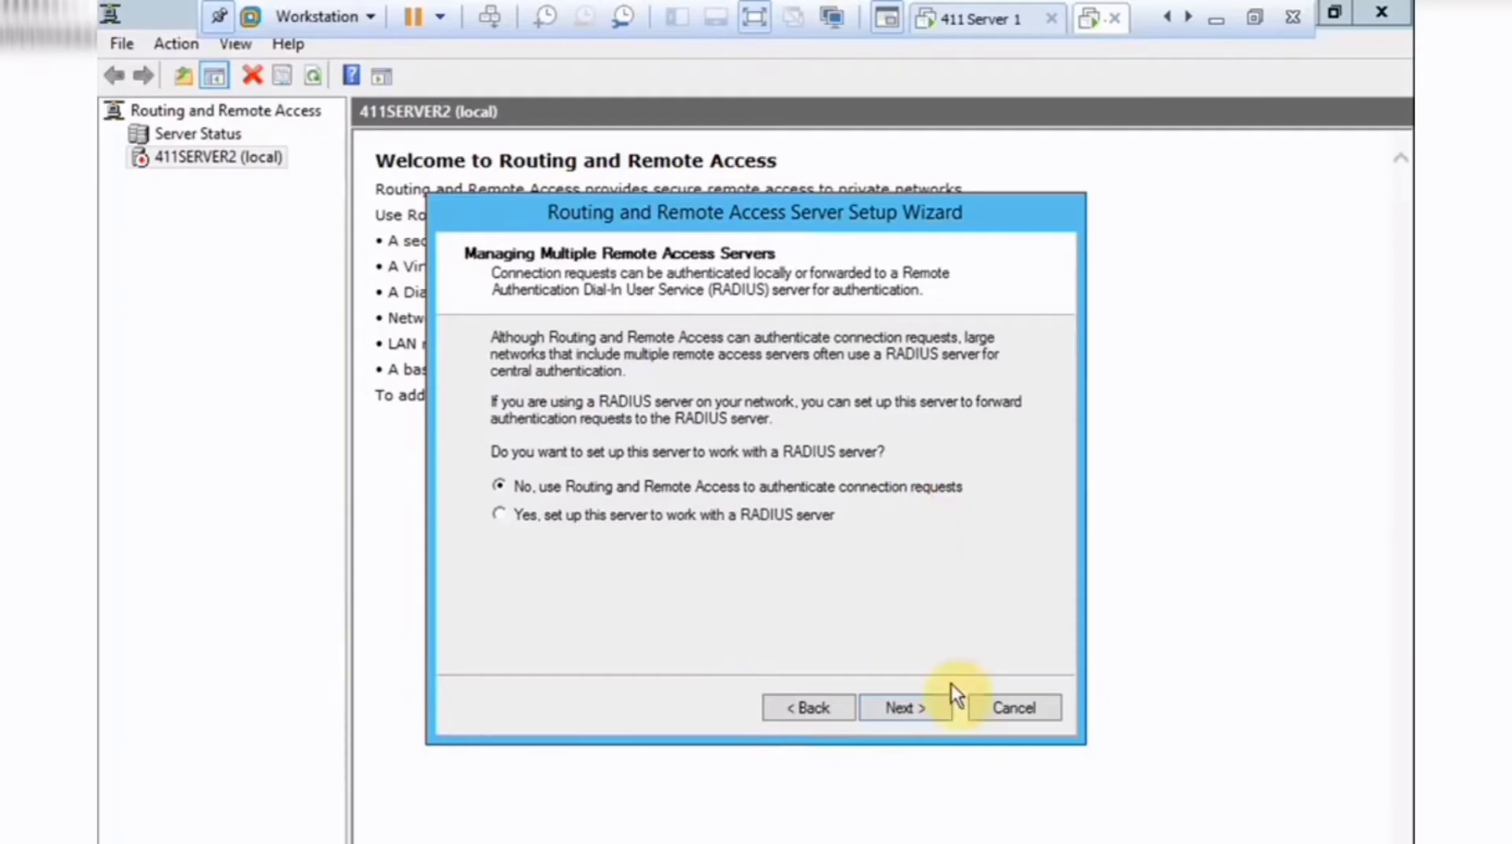
left_click(925, 702)
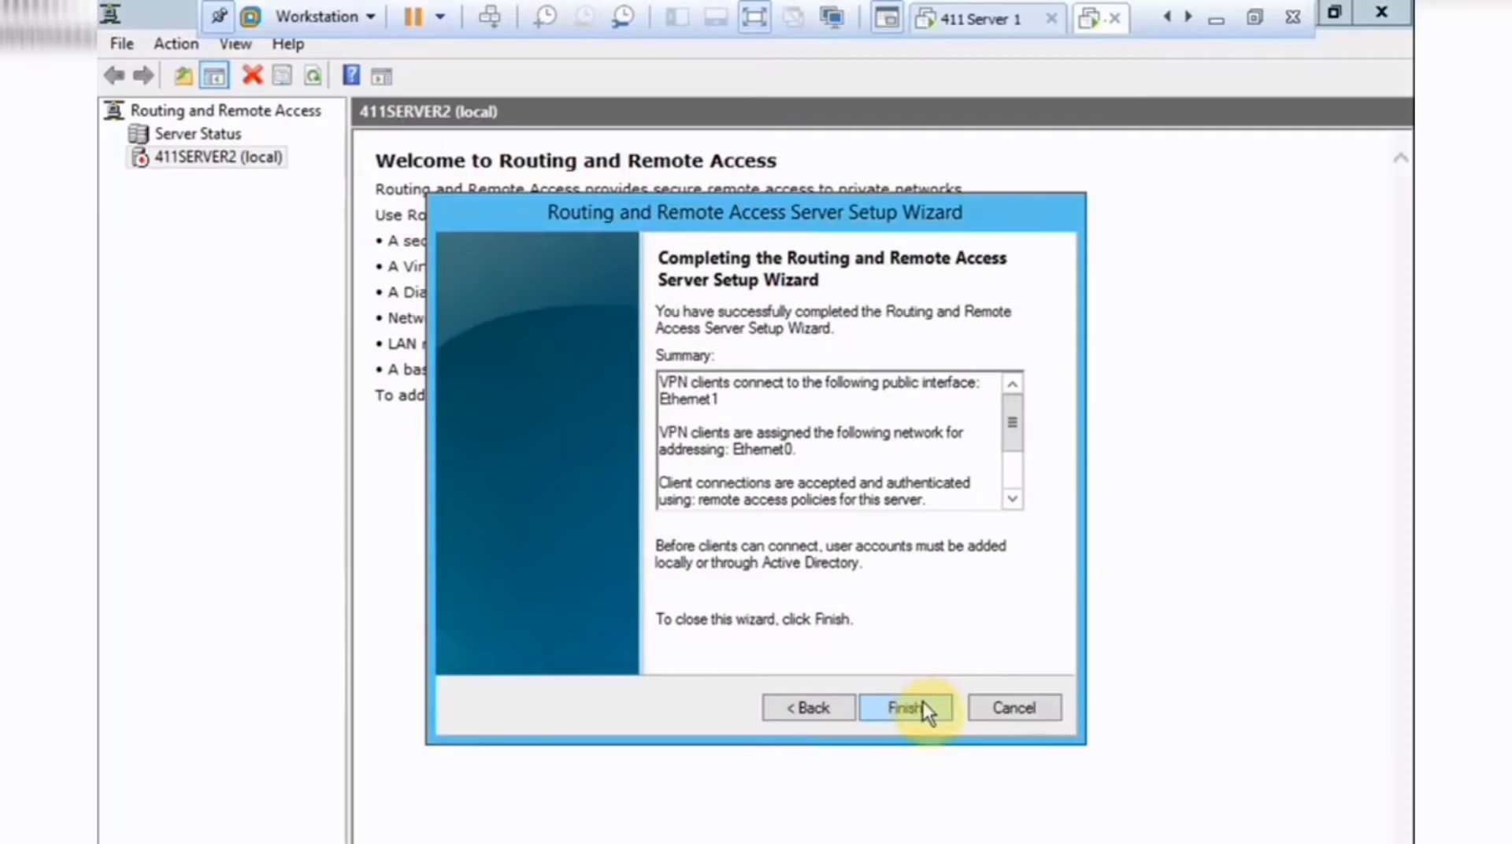
Finish the setup, acknowledge the DHCP relay notice, and expand the 411SERVER2 (local) node.
left_click(923, 701)
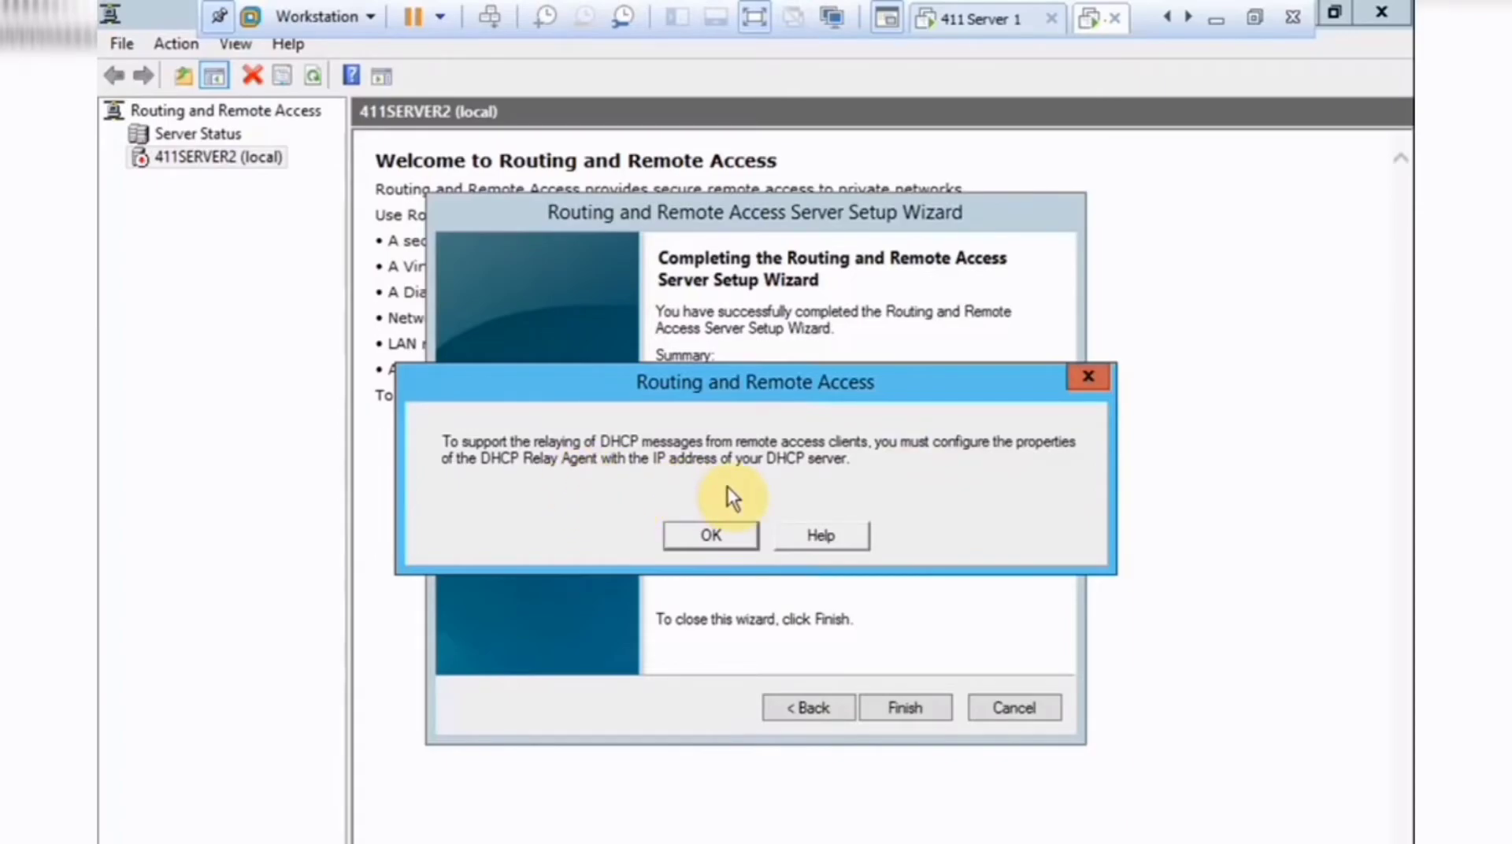
left_click(722, 532)
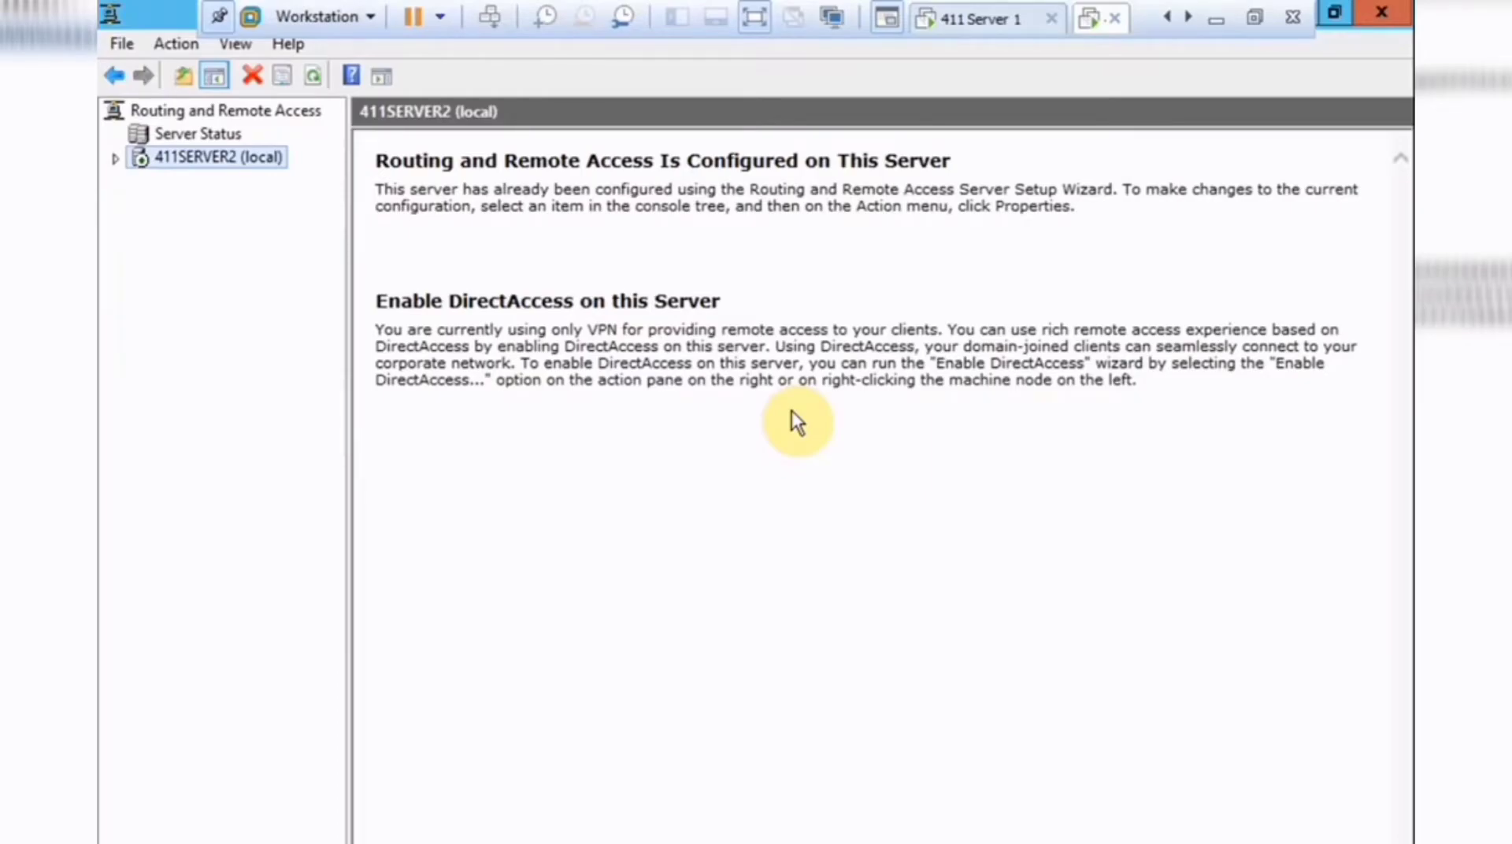
key("Right")
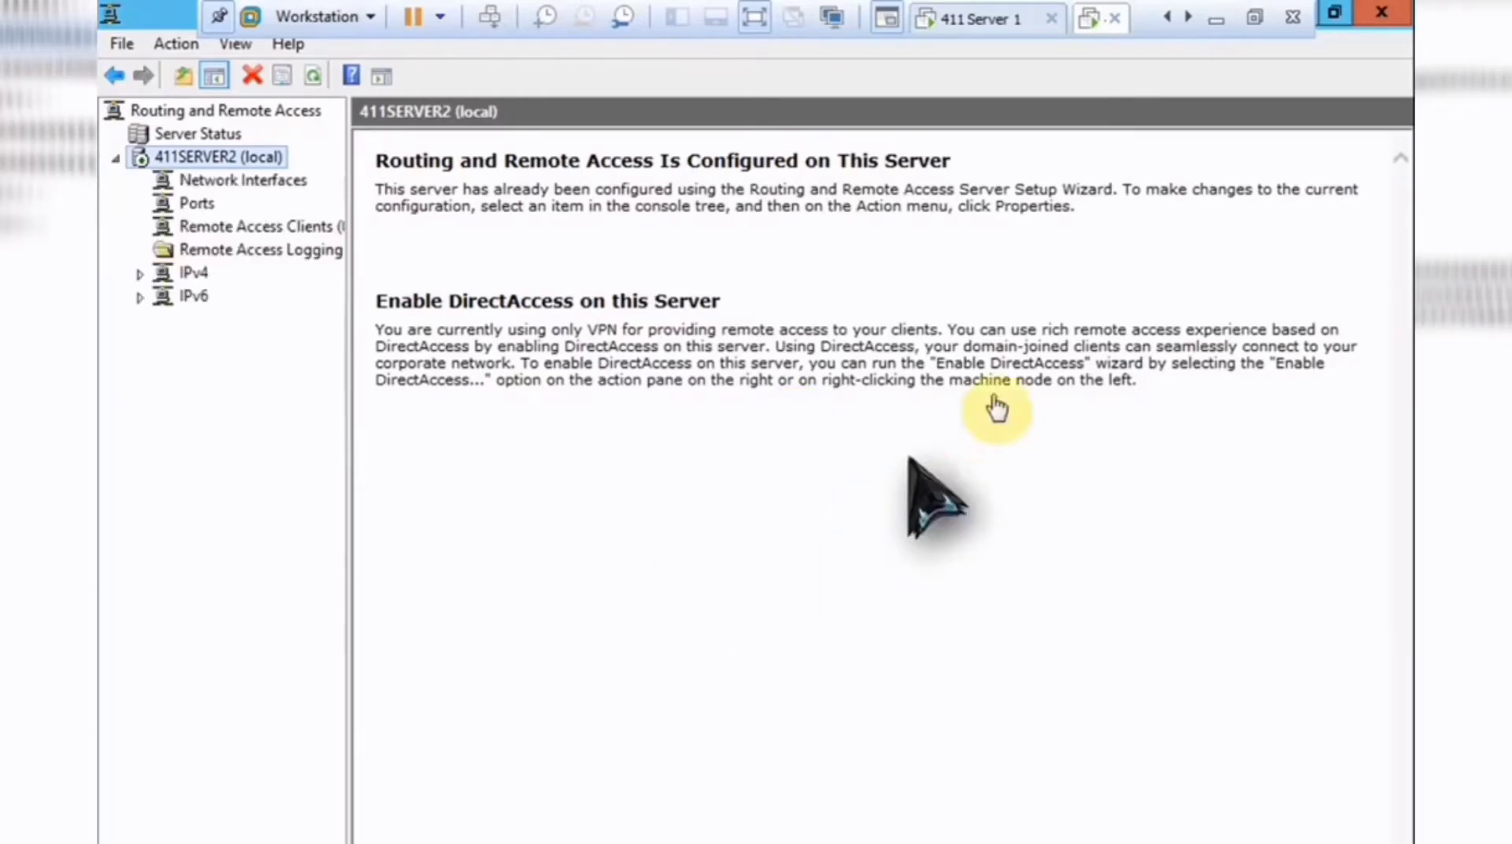
On 411 Server 1, launch Network Policy Server from Server Manager's Tools menu.
left_click(982, 19)
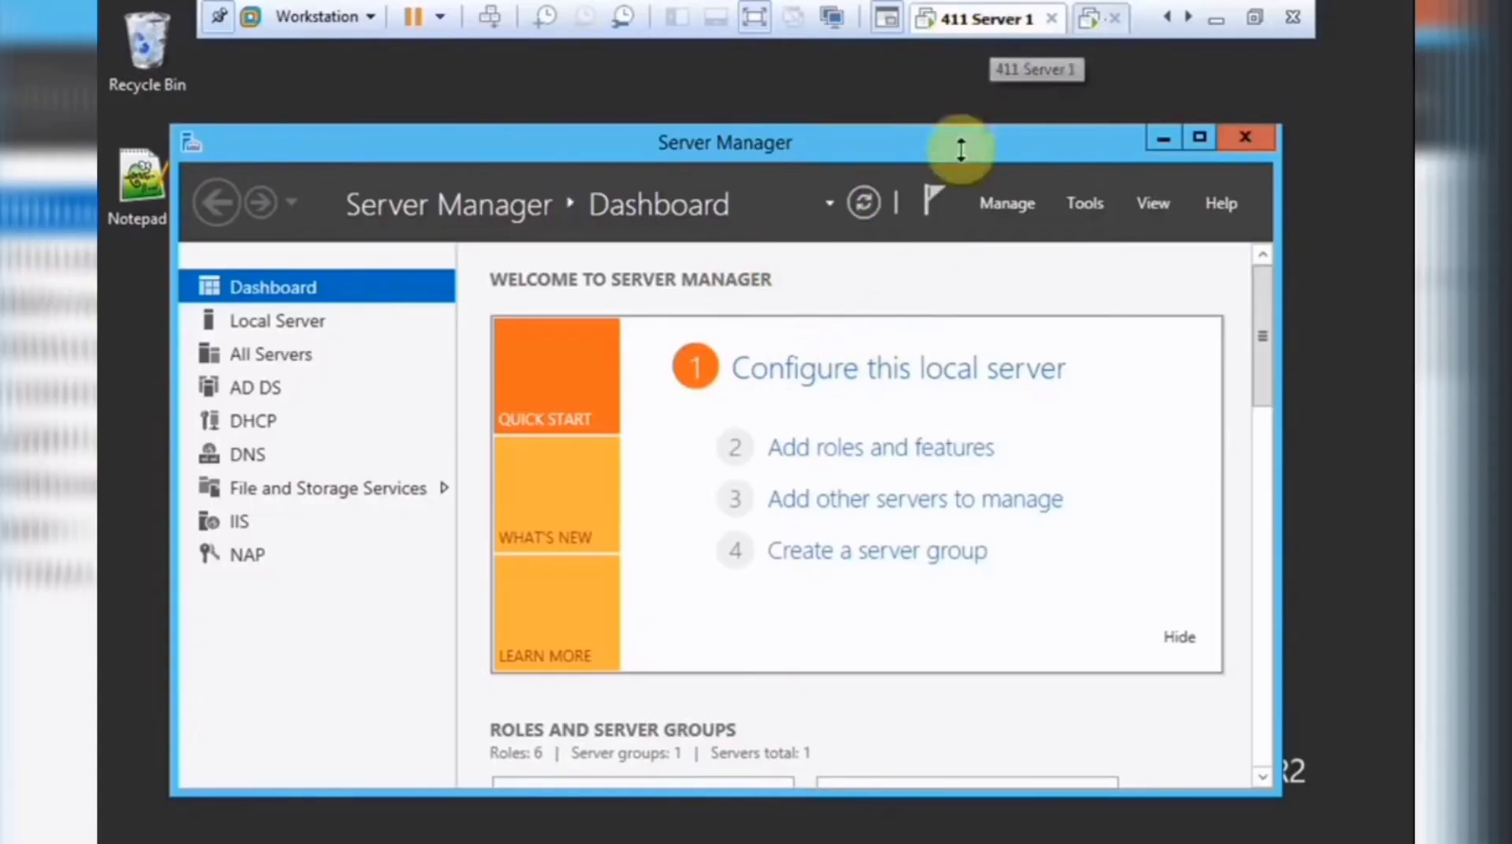
left_click(1099, 206)
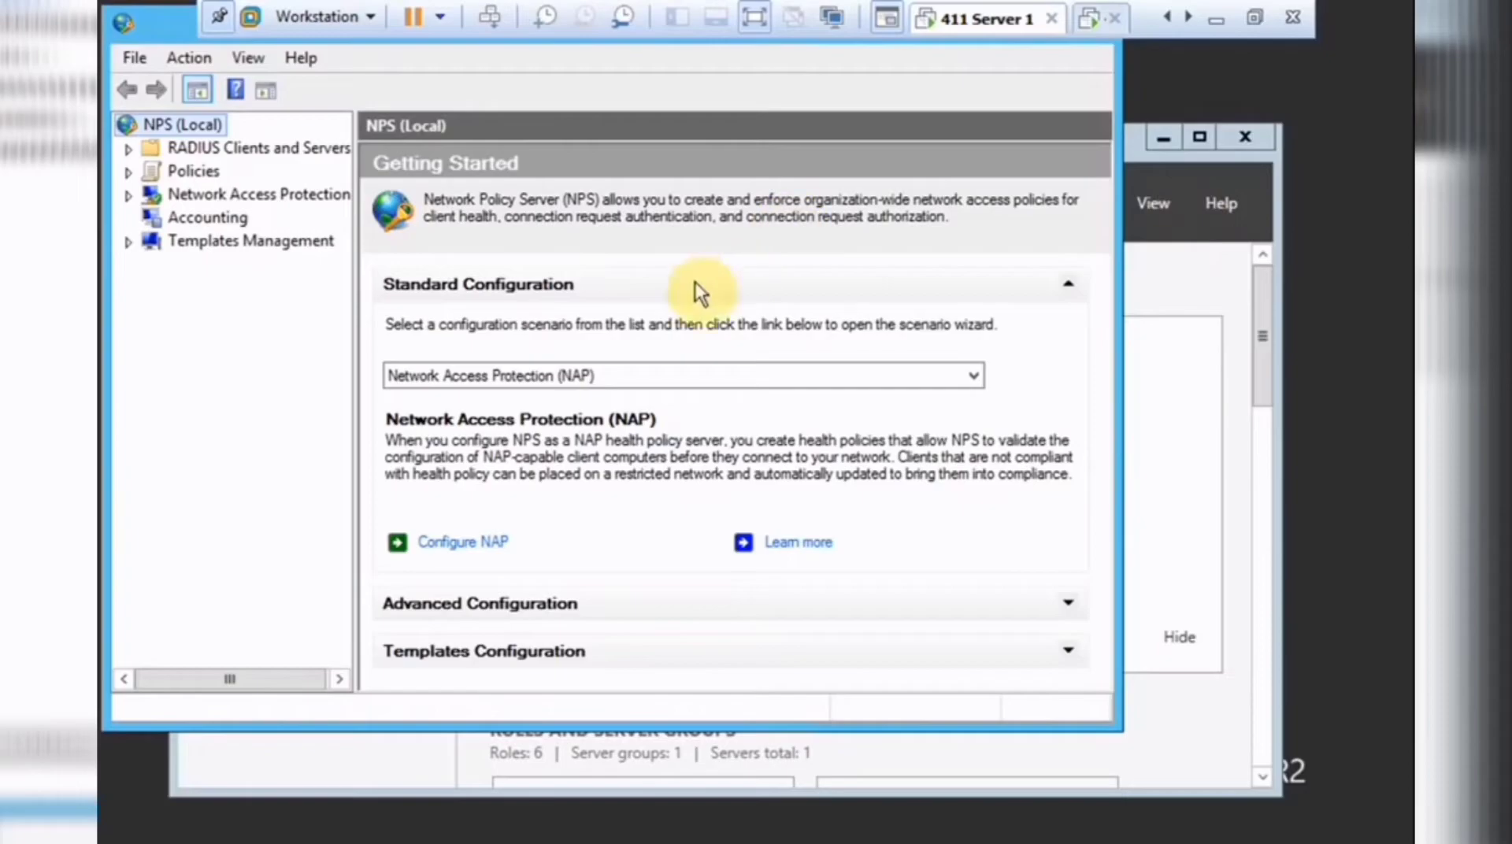
Select the 'RADIUS server for Dial-Up or VPN Connections' scenario and launch its VPN setup wizard.
left_click(537, 375)
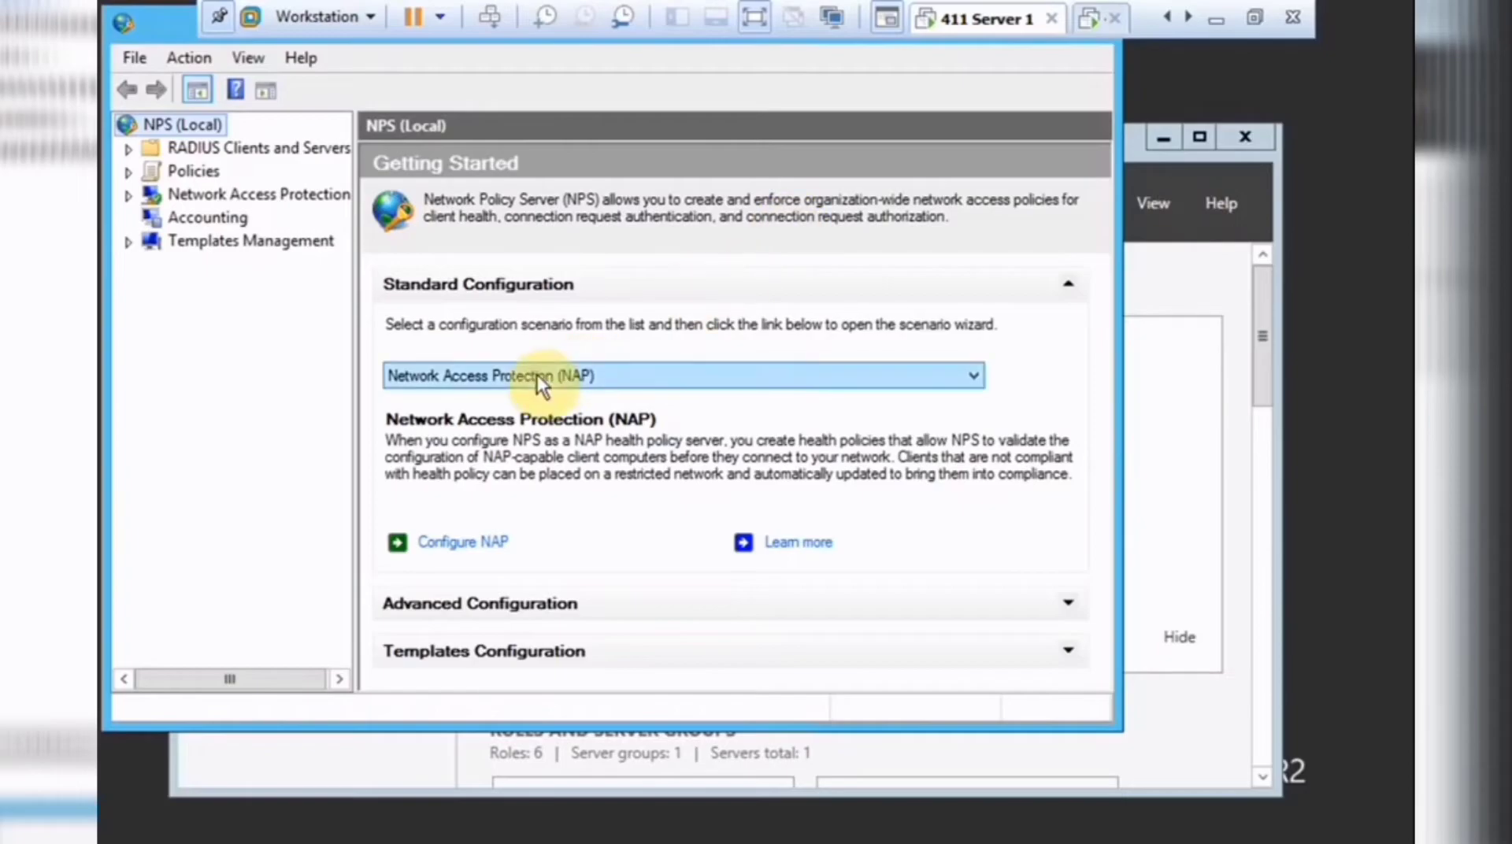
left_click(642, 370)
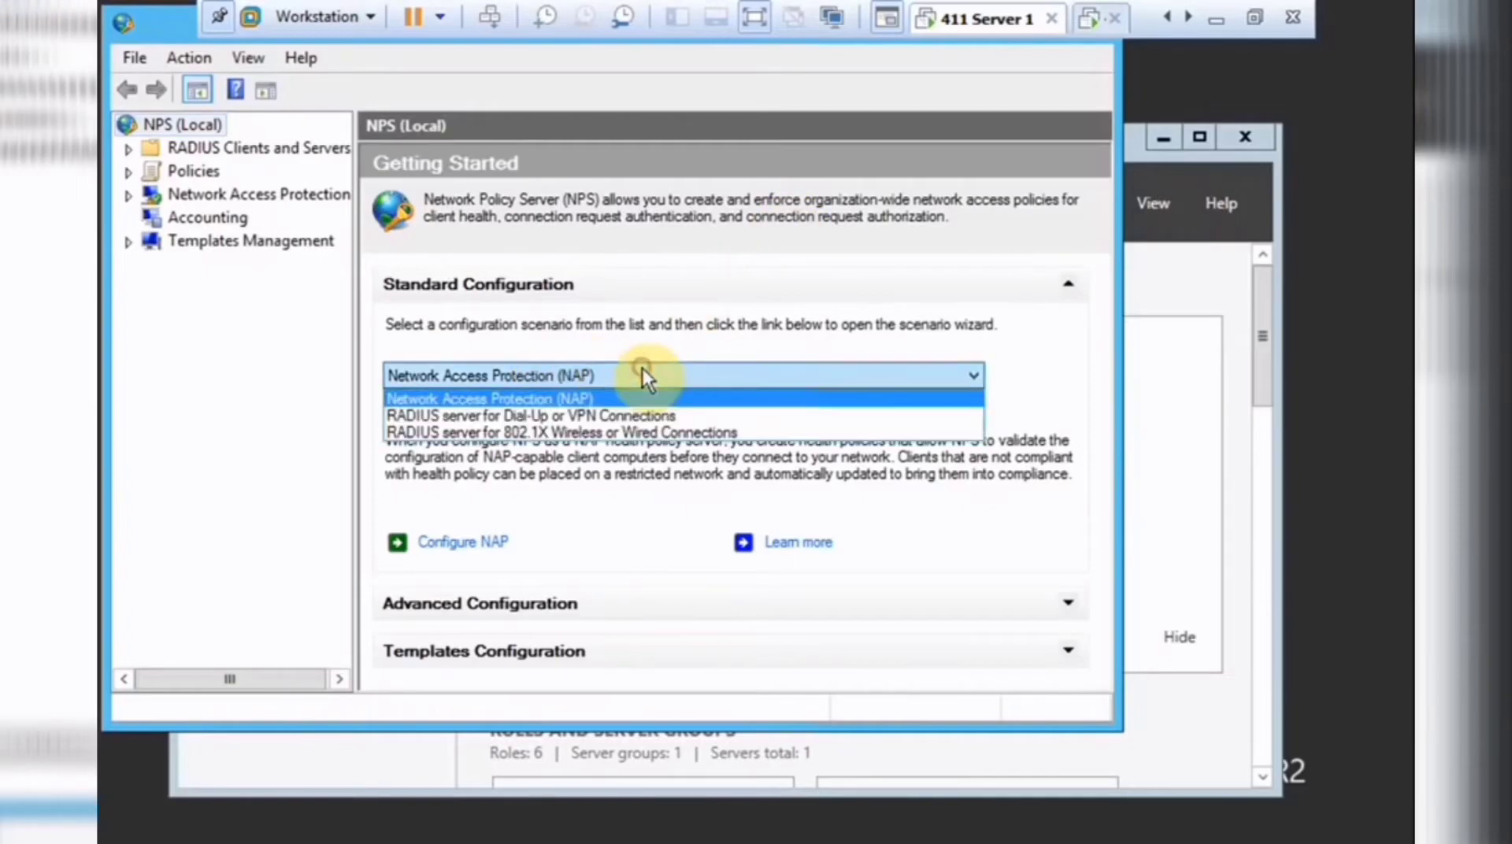
left_click(697, 420)
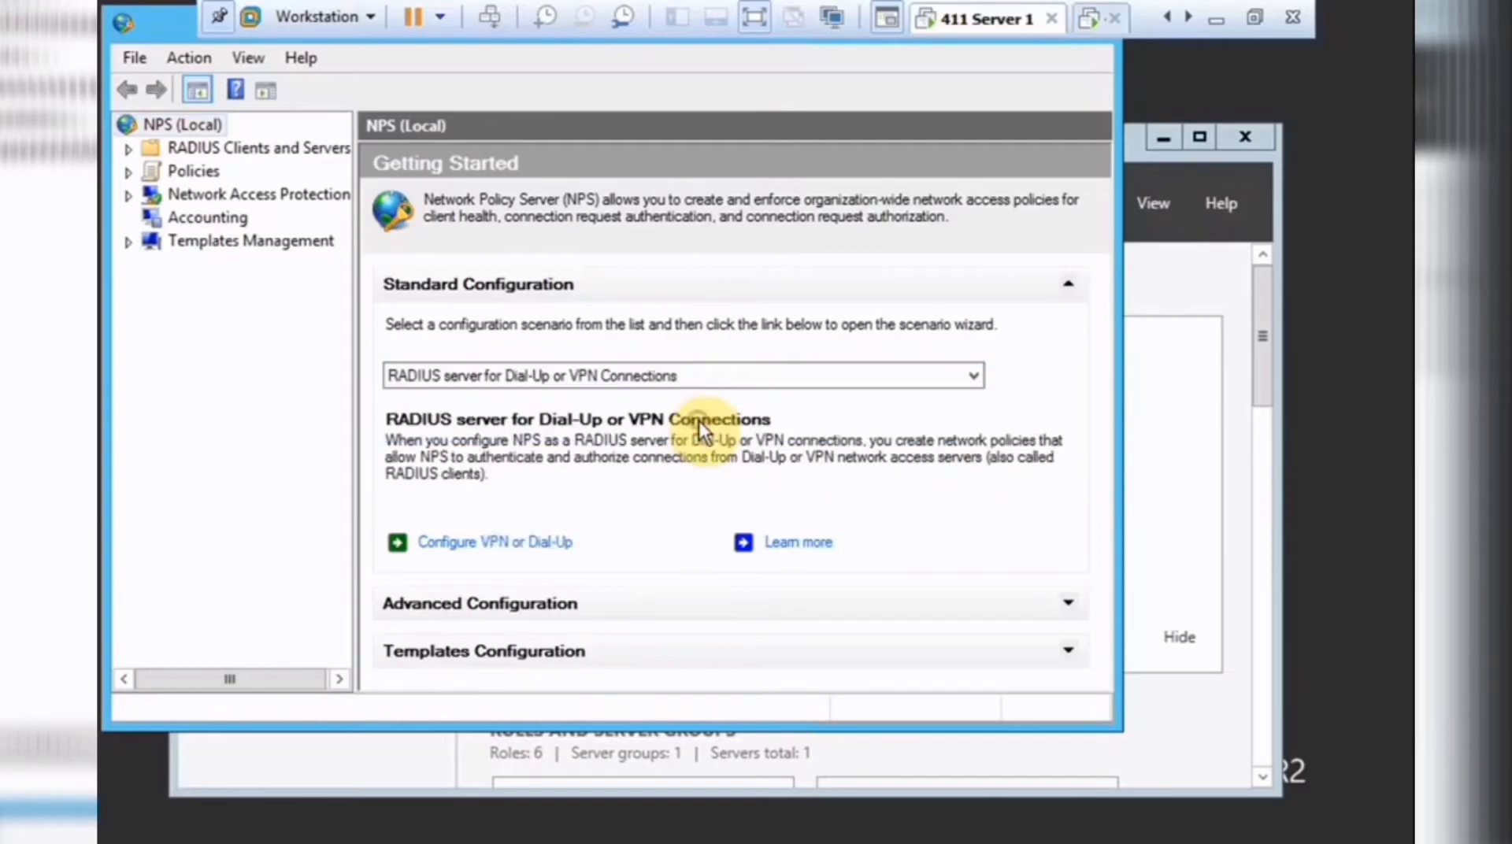
left_click(521, 540)
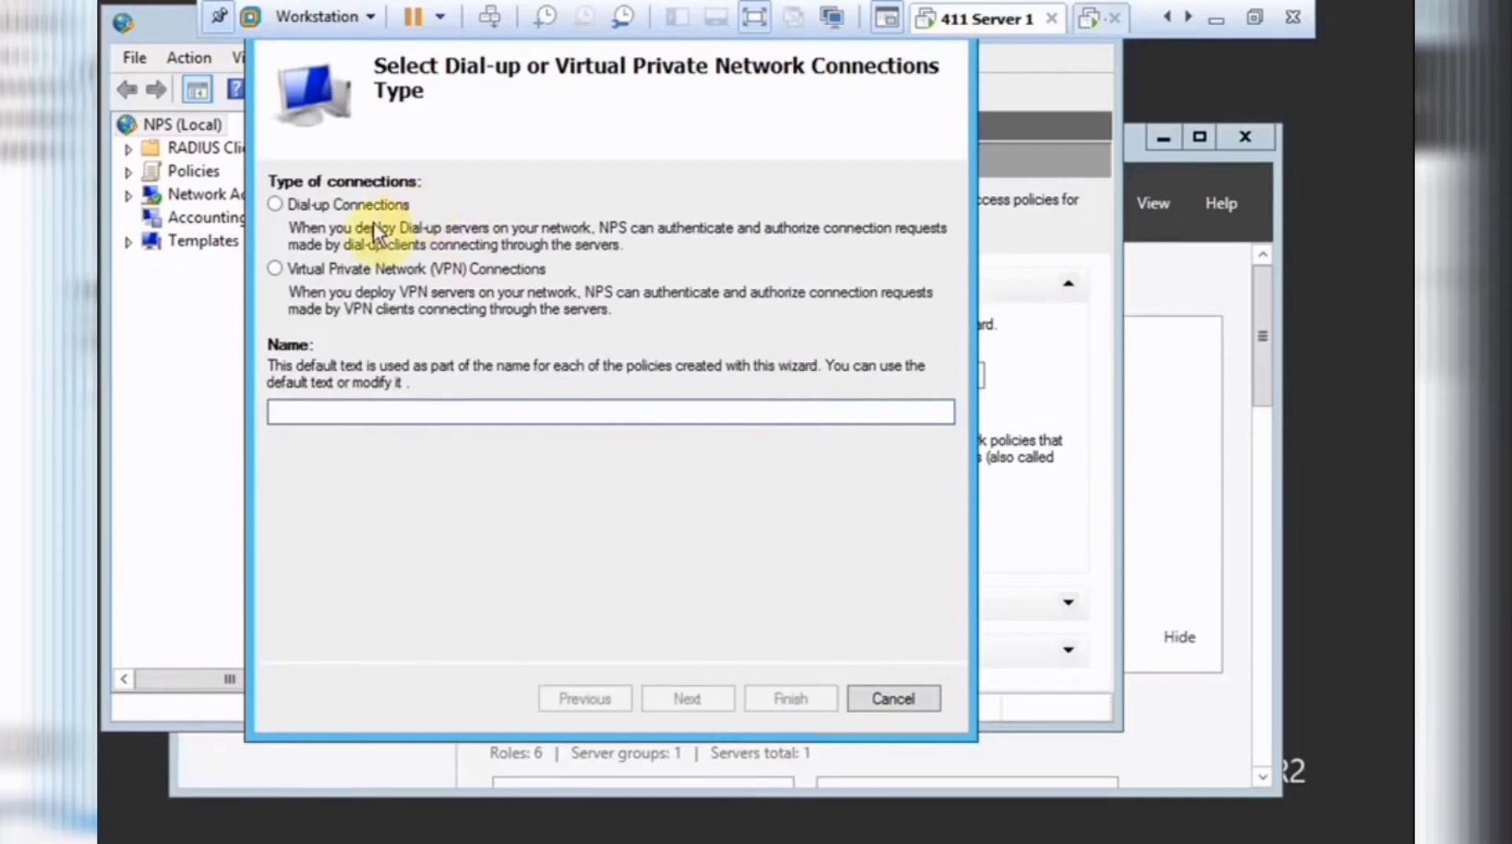
Choose VPN Connections as the connection type and begin adding a RADIUS client.
left_click(405, 269)
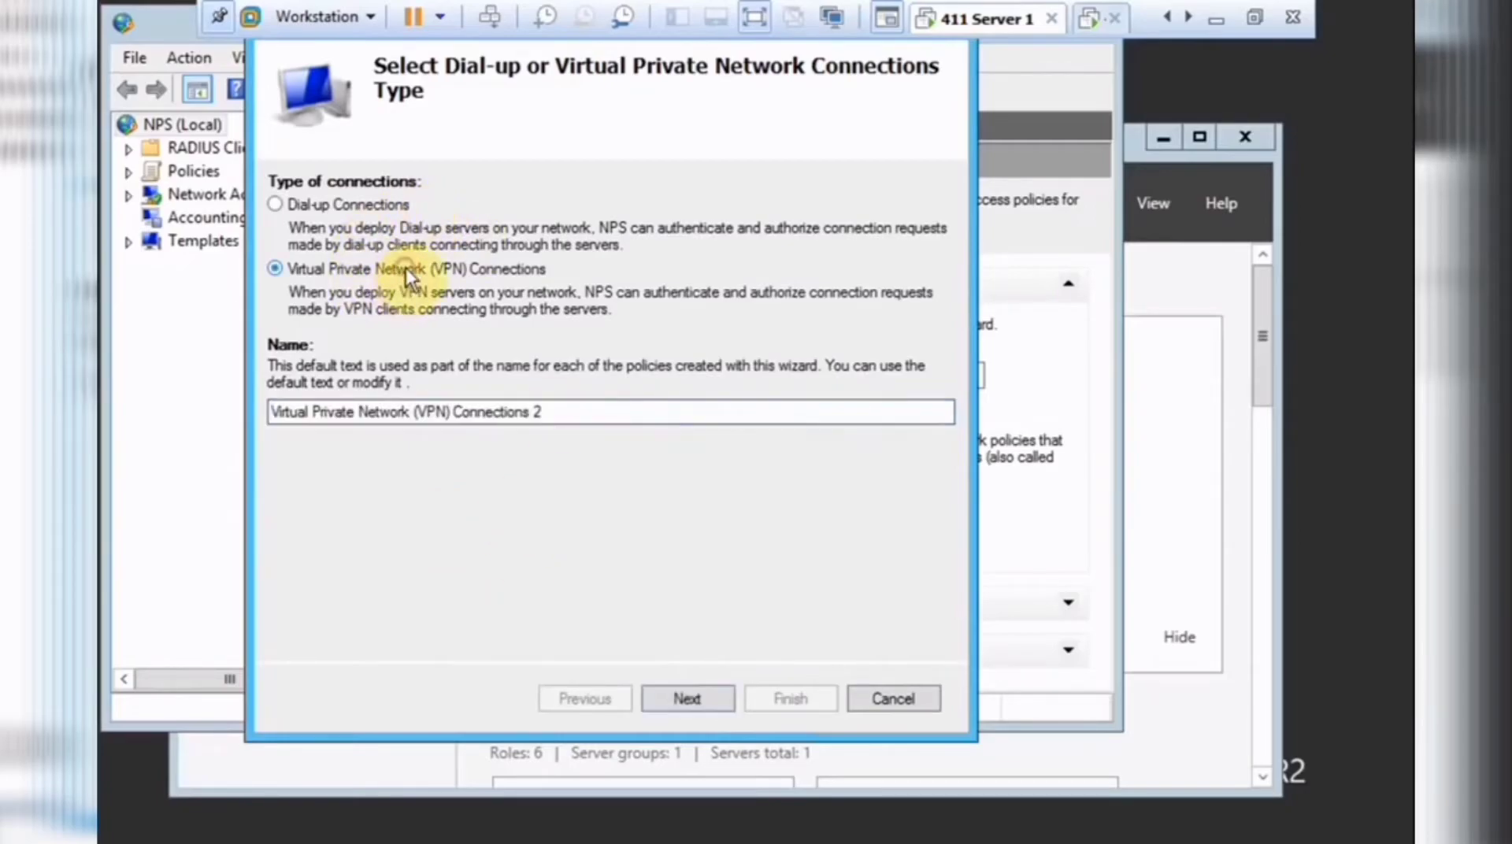
left_click(548, 411)
left_click(686, 699)
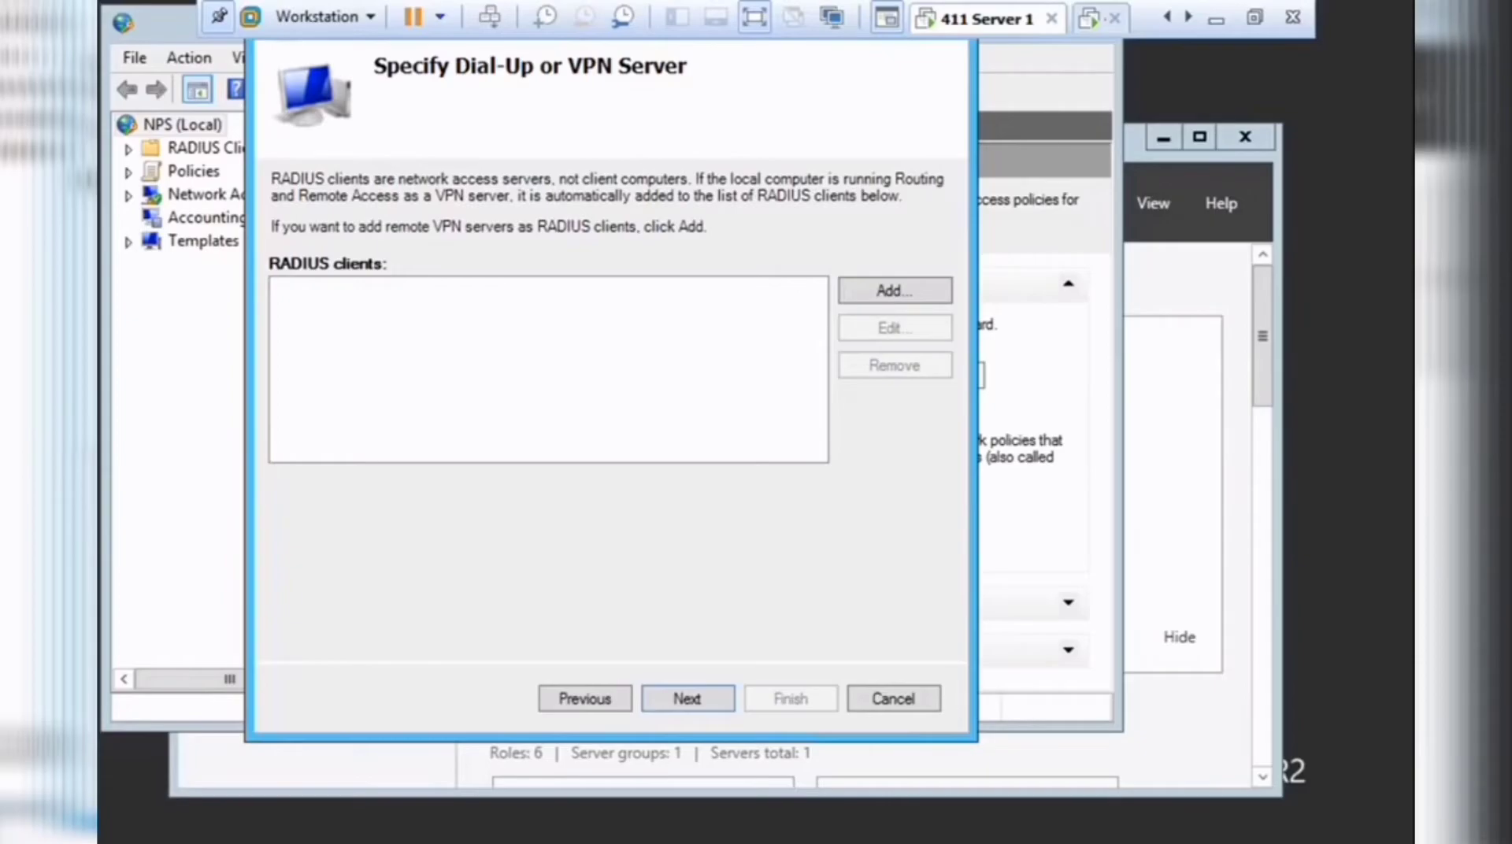
left_click(907, 290)
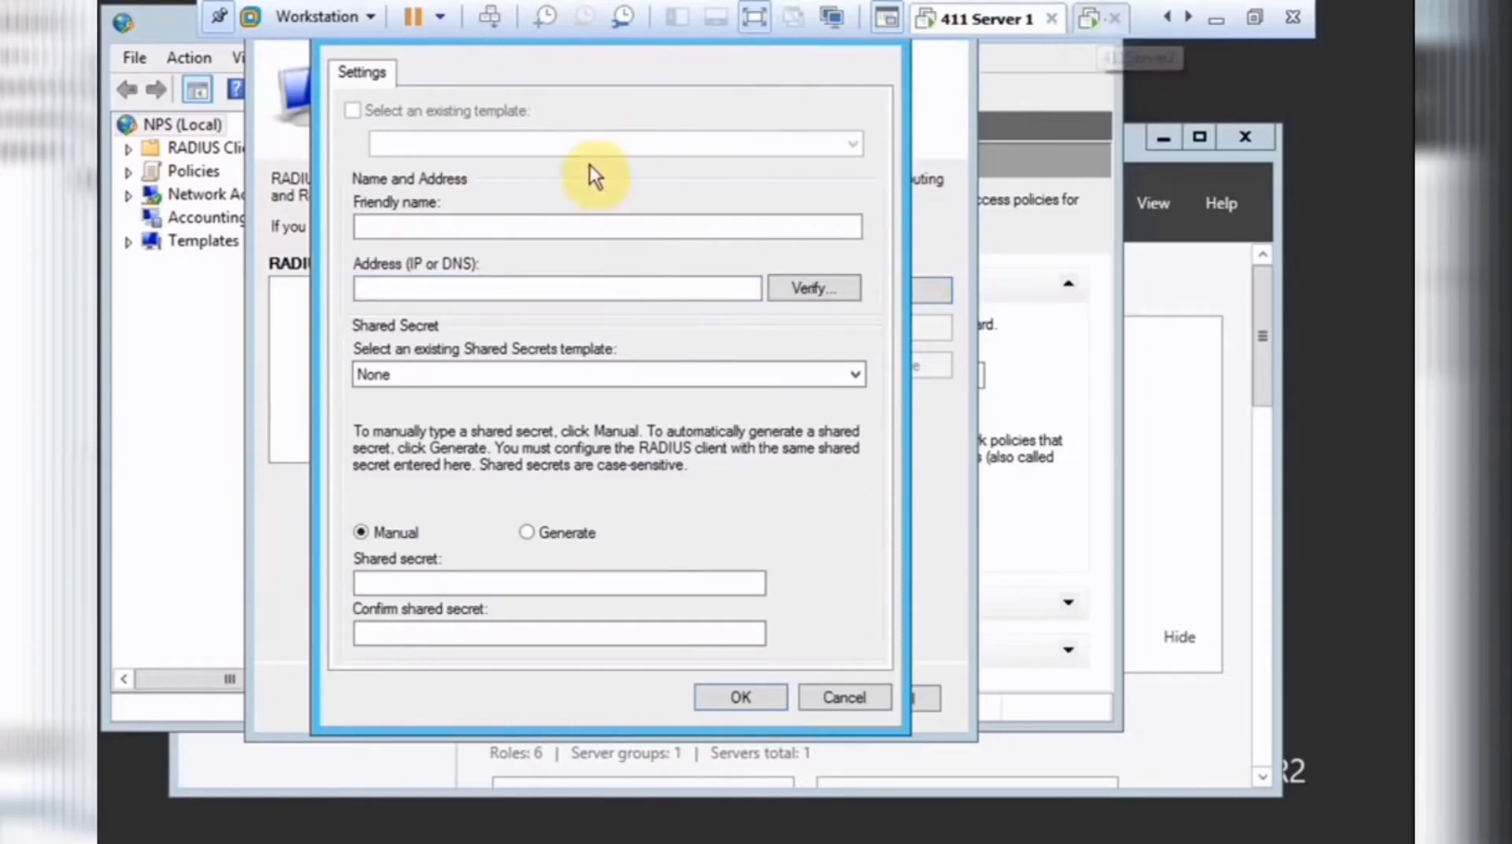
Name the RADIUS client 411server2.411dom1.local and verify its address as 10.11.1.3.
left_click(474, 226)
type("411server2")
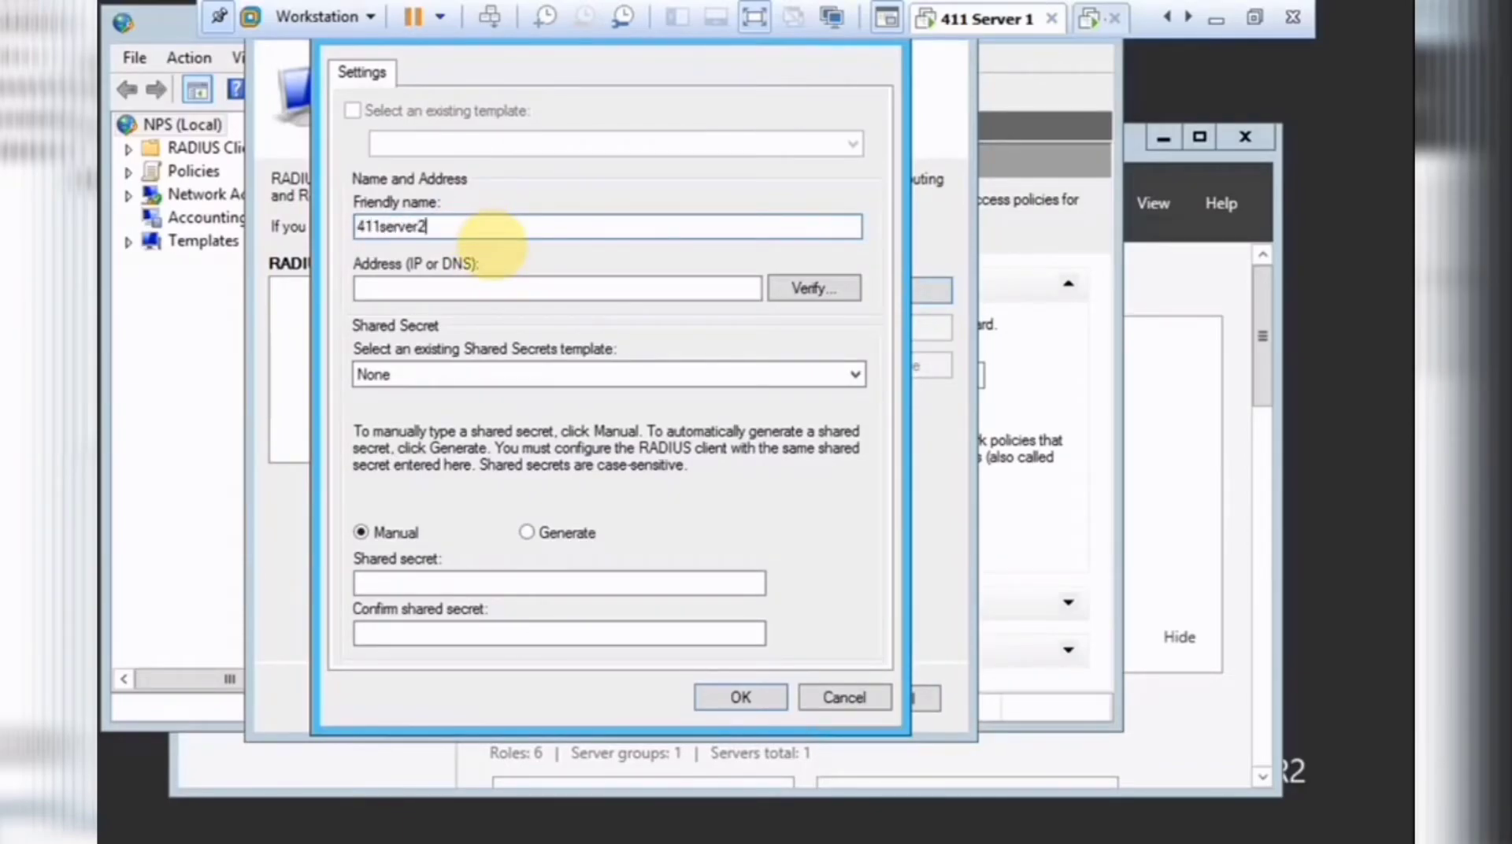
type(".411dom1.local")
left_click(482, 288)
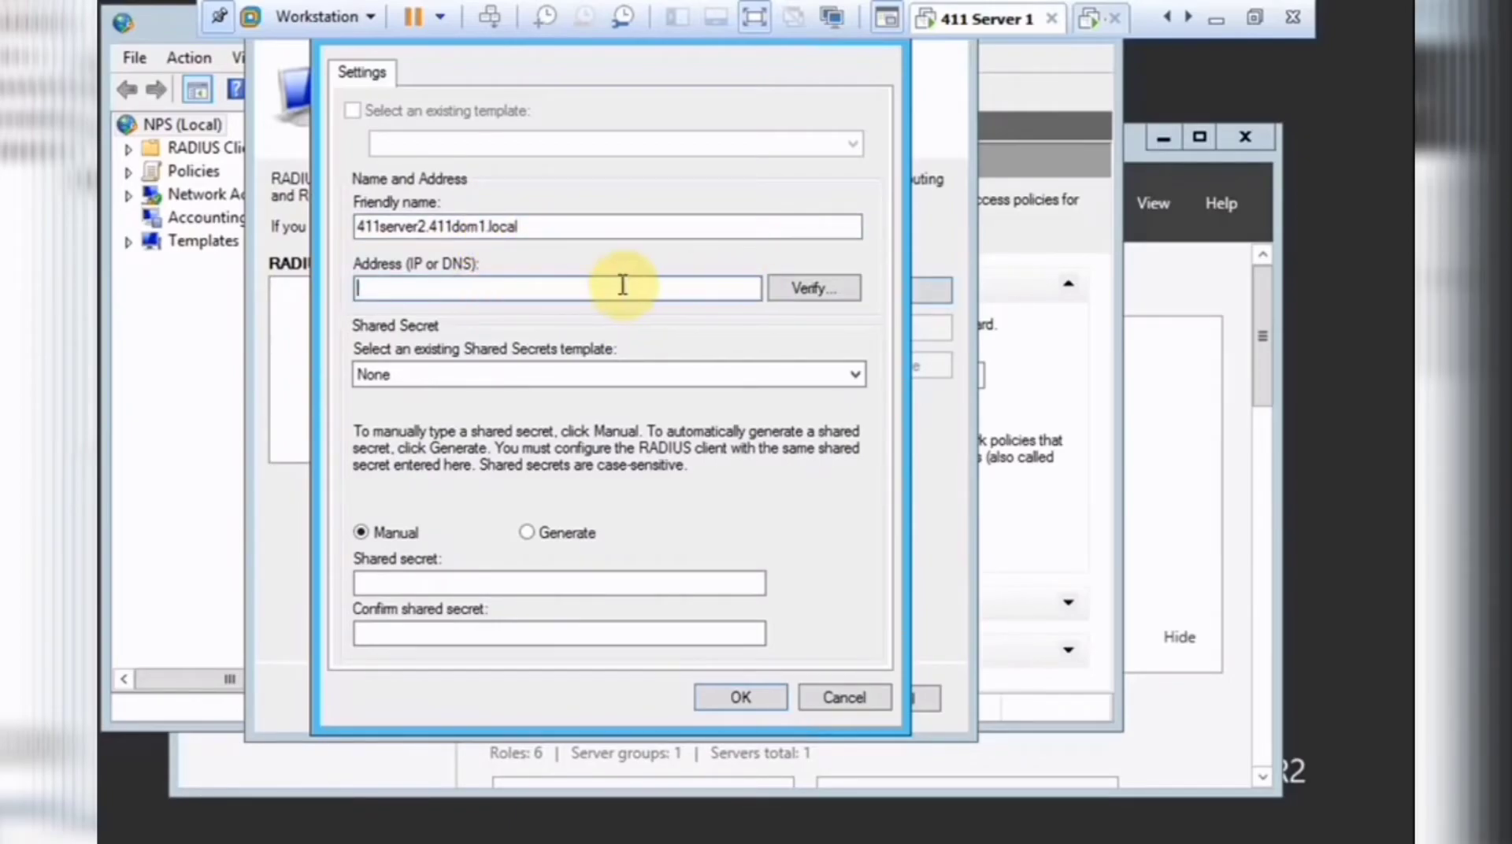
left_click(829, 290)
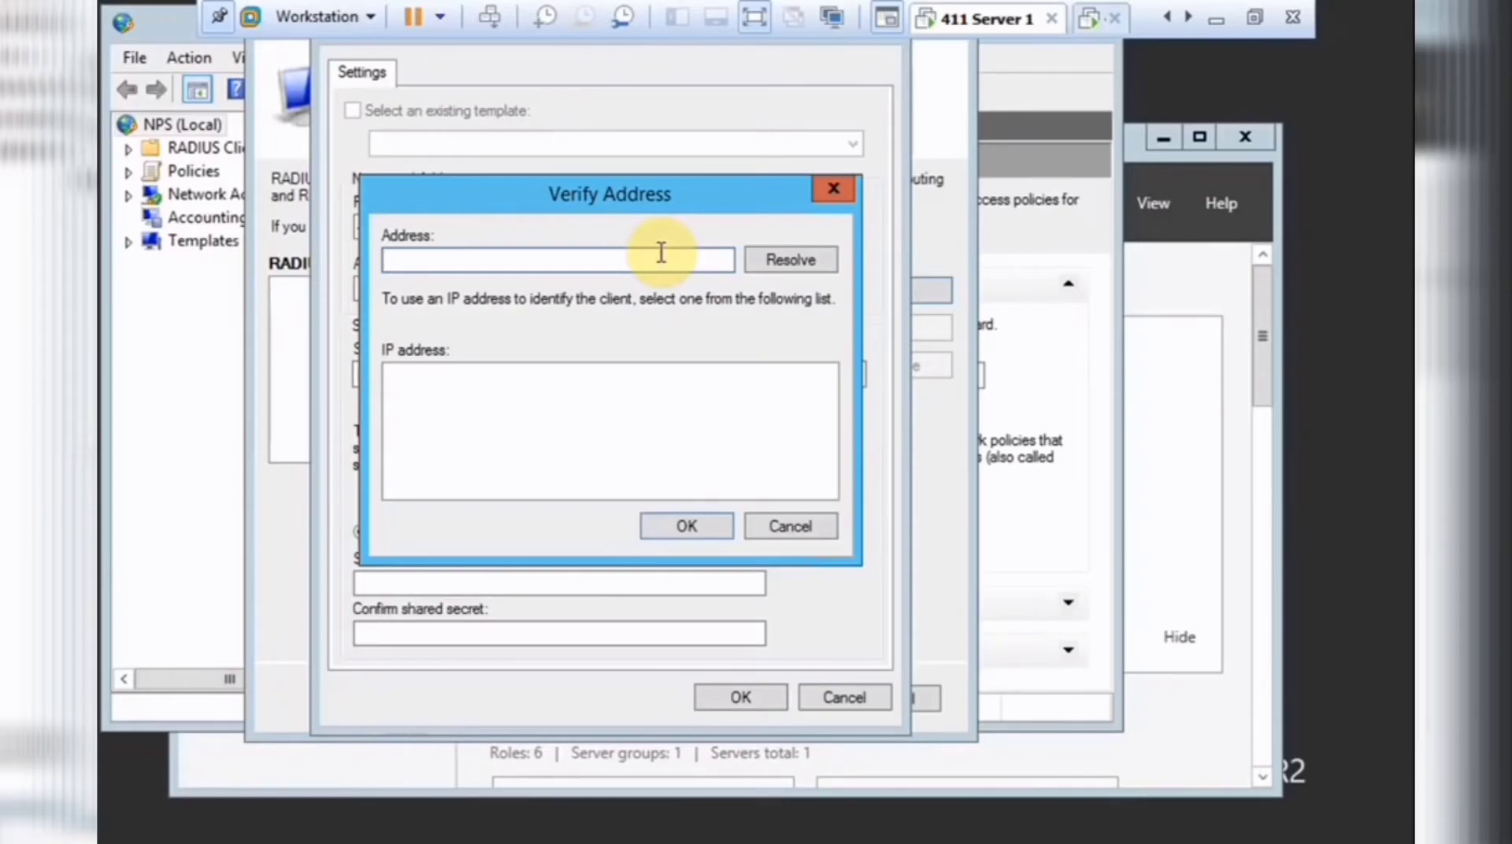
type("10.11.1.3")
left_click(796, 260)
left_click(611, 391)
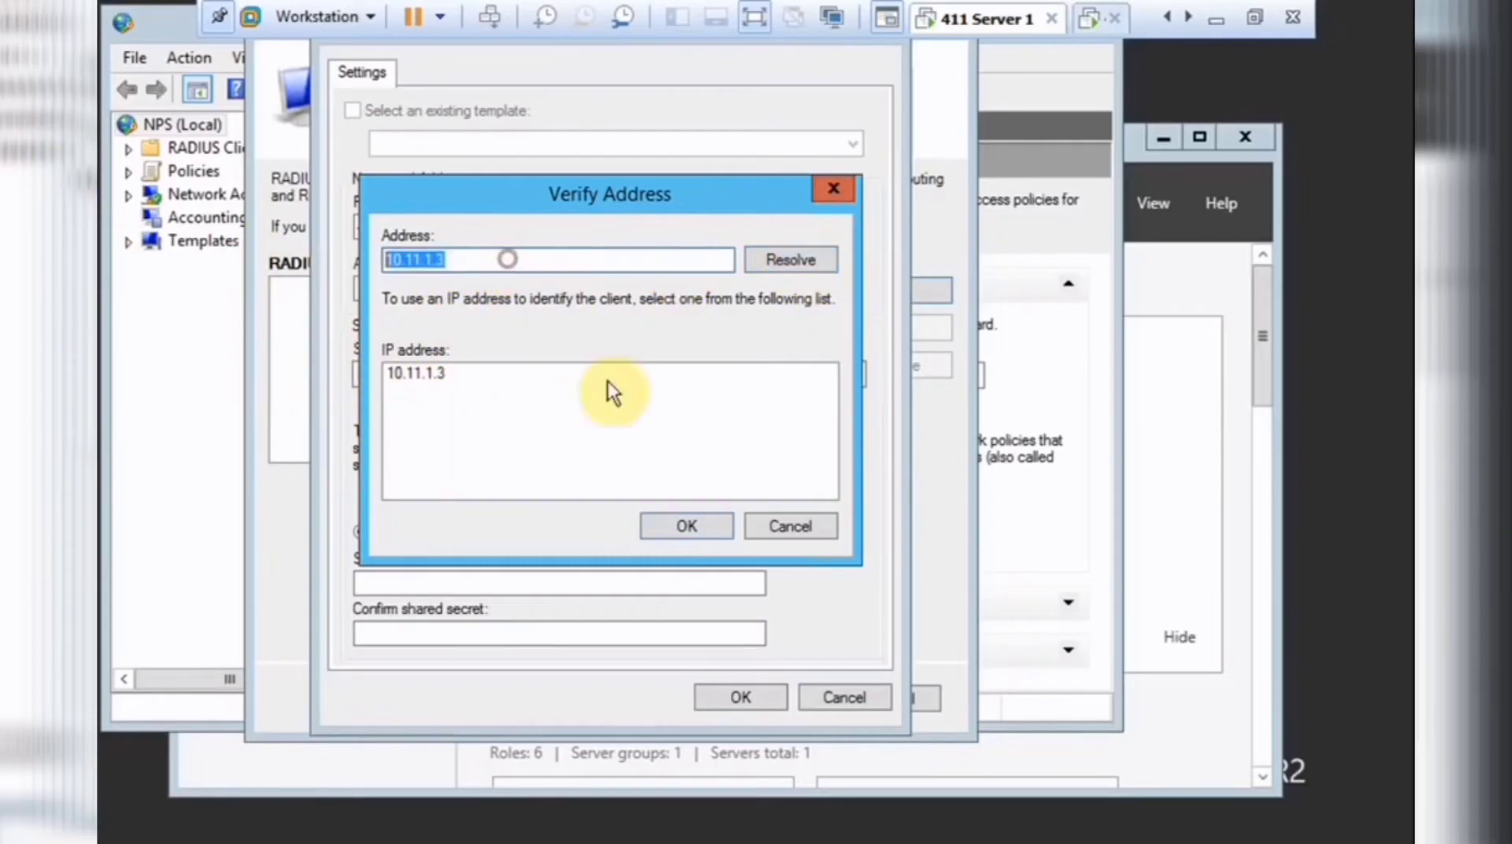
left_click(701, 521)
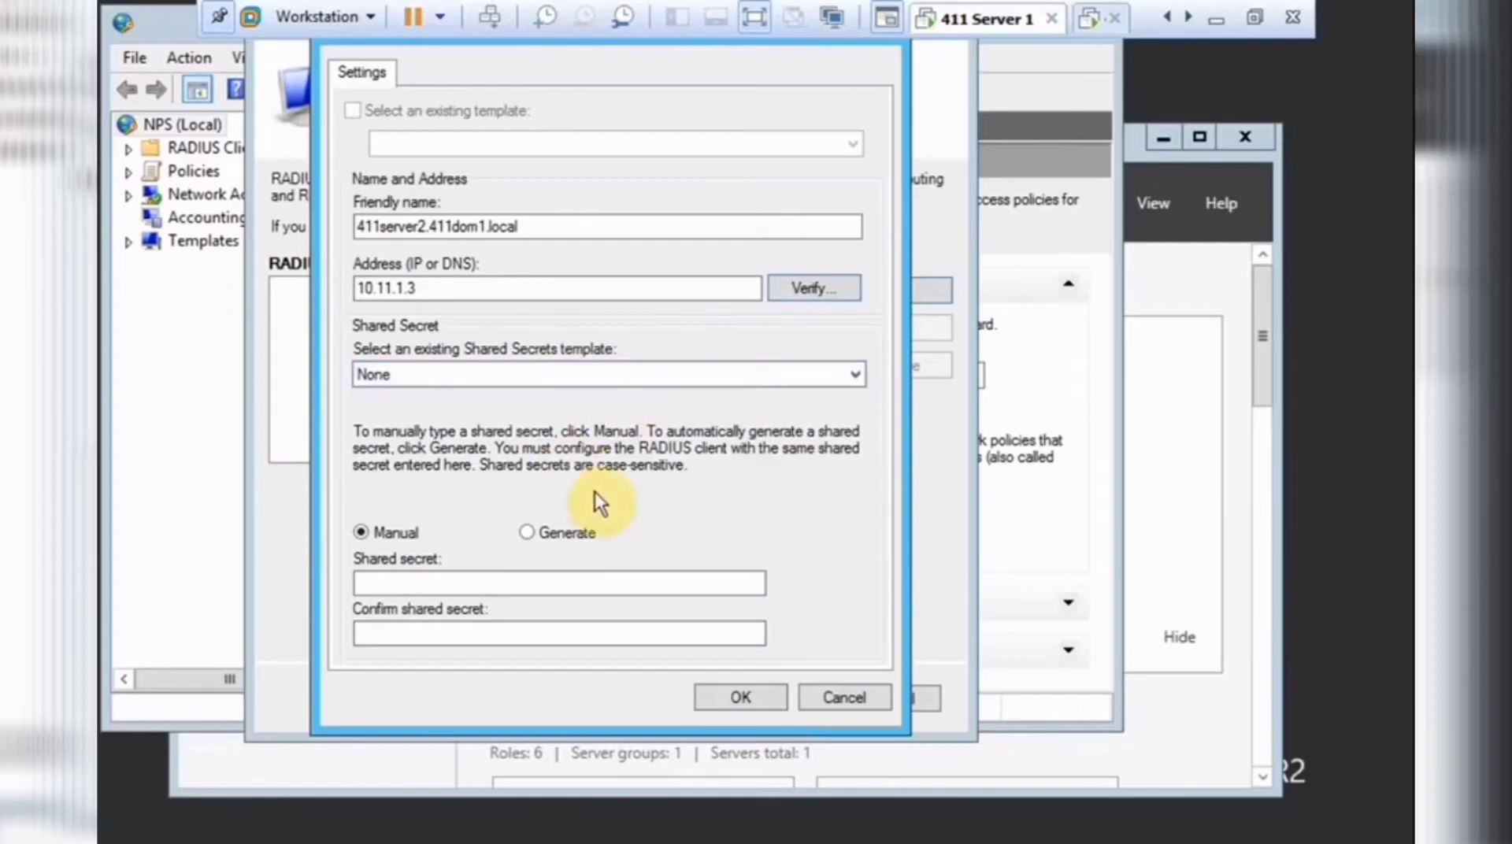
Enter and confirm the shared secret, then save the RADIUS client.
left_click(441, 583)
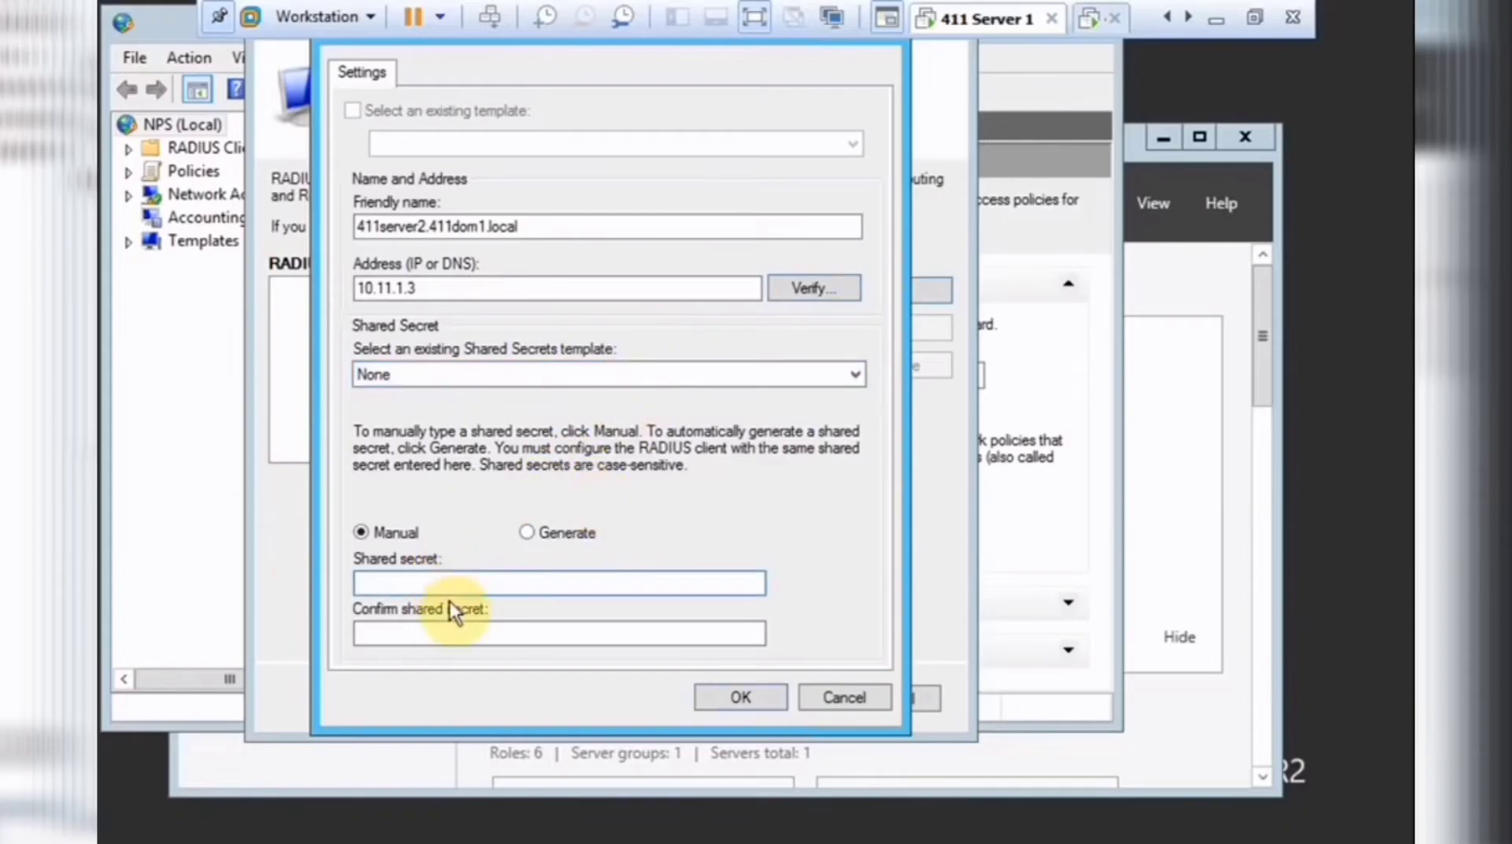
type("Password1")
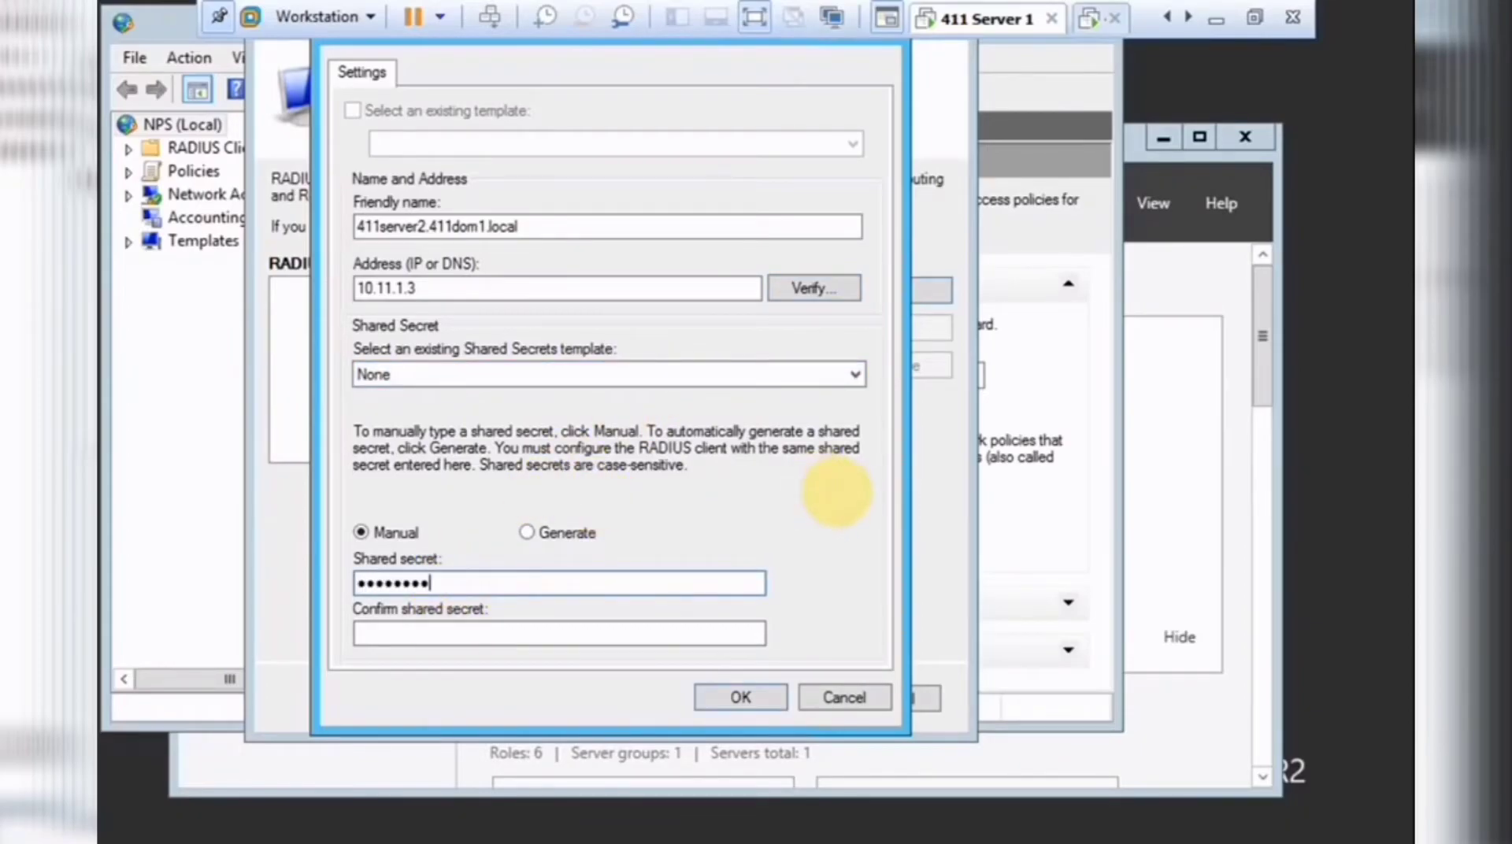
key("Tab")
type("Password1")
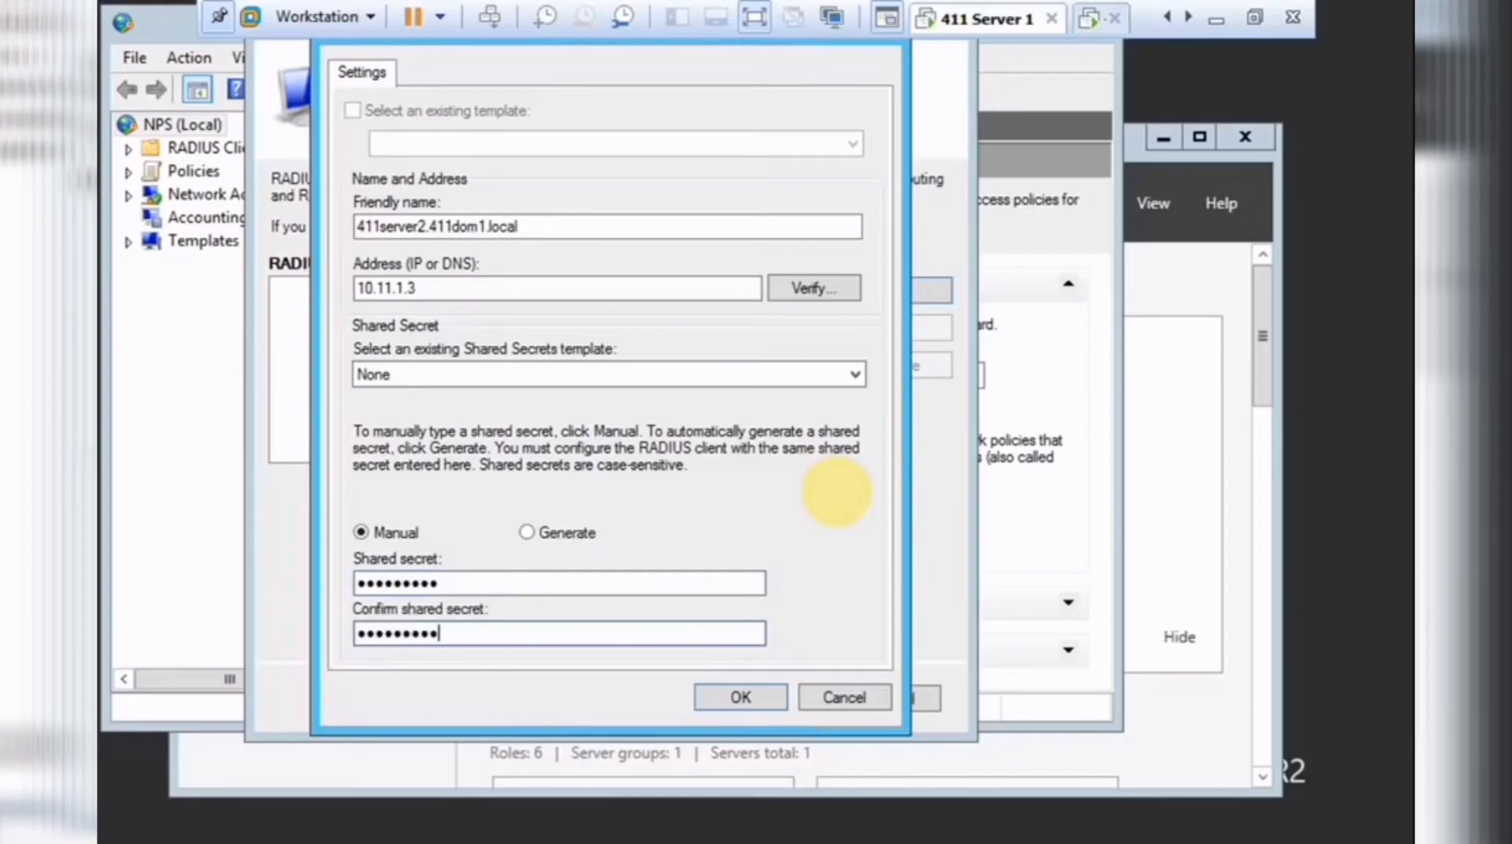
left_click(734, 695)
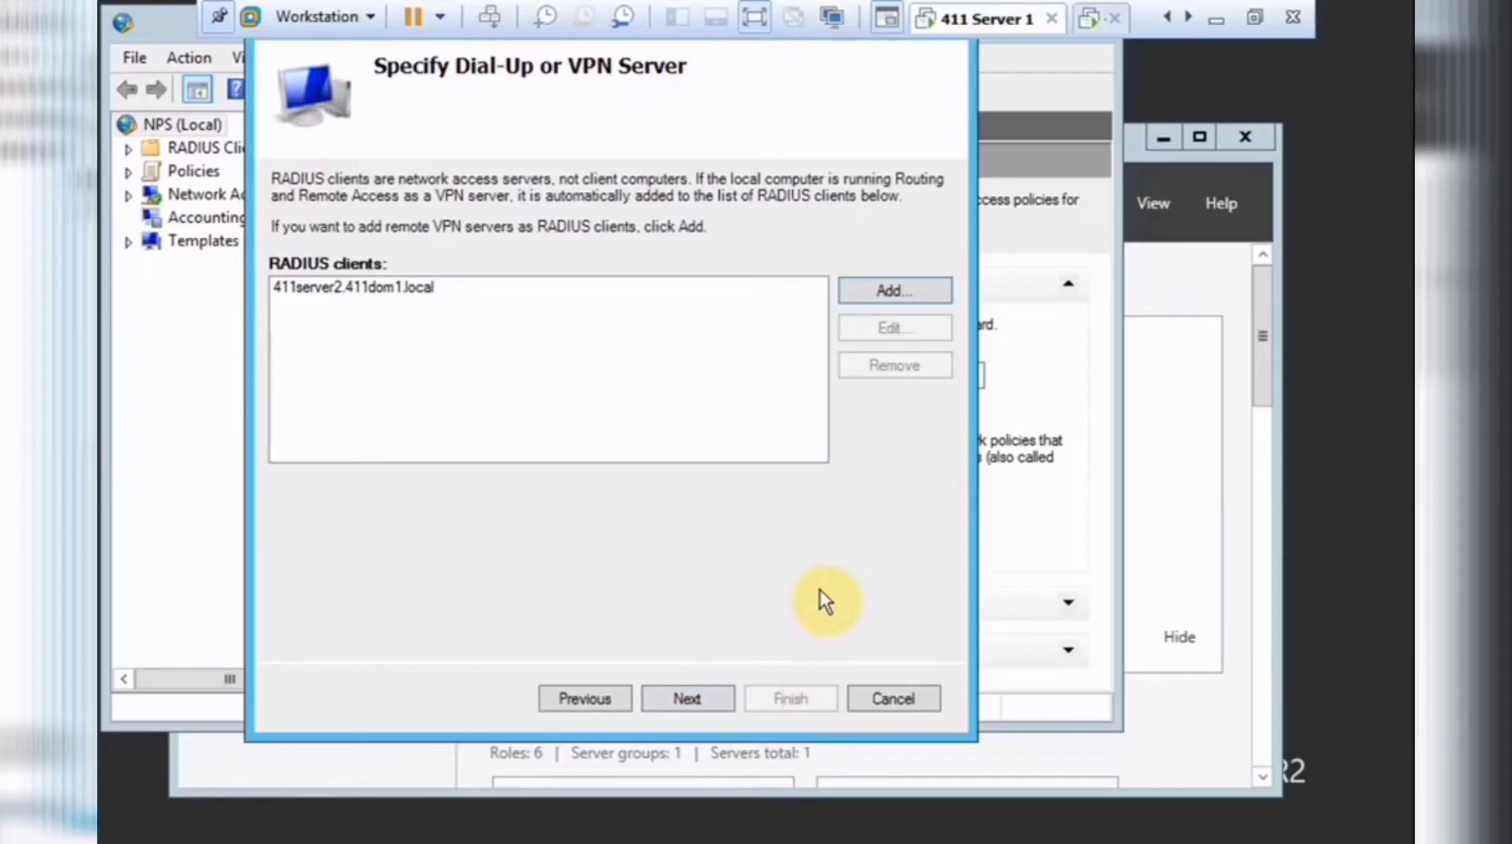
Continue past the RADIUS clients page, keeping MS-CHAPv2 as the authentication method.
left_click(716, 699)
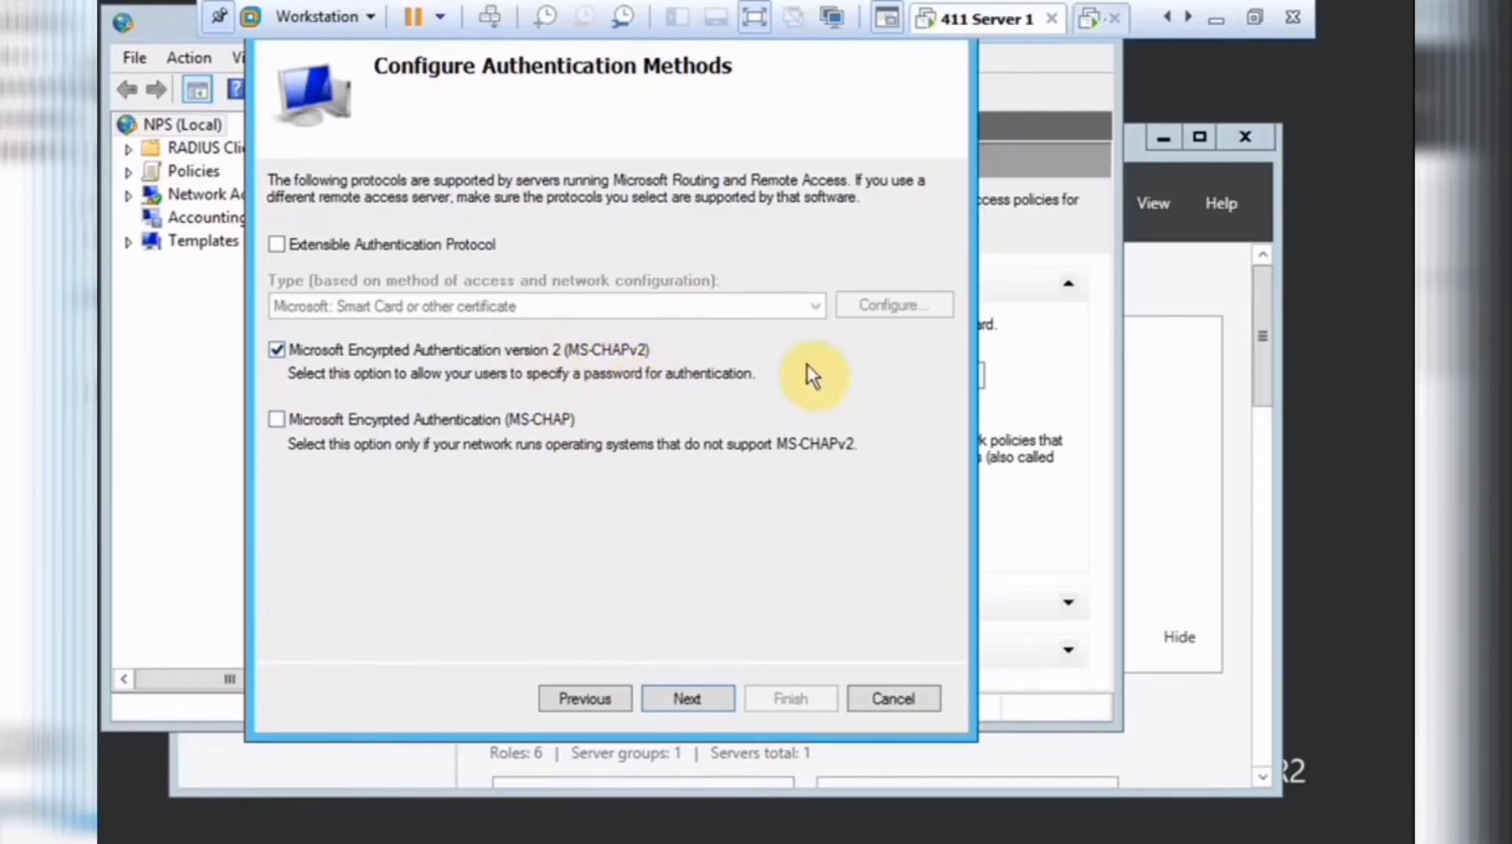
left_click(692, 699)
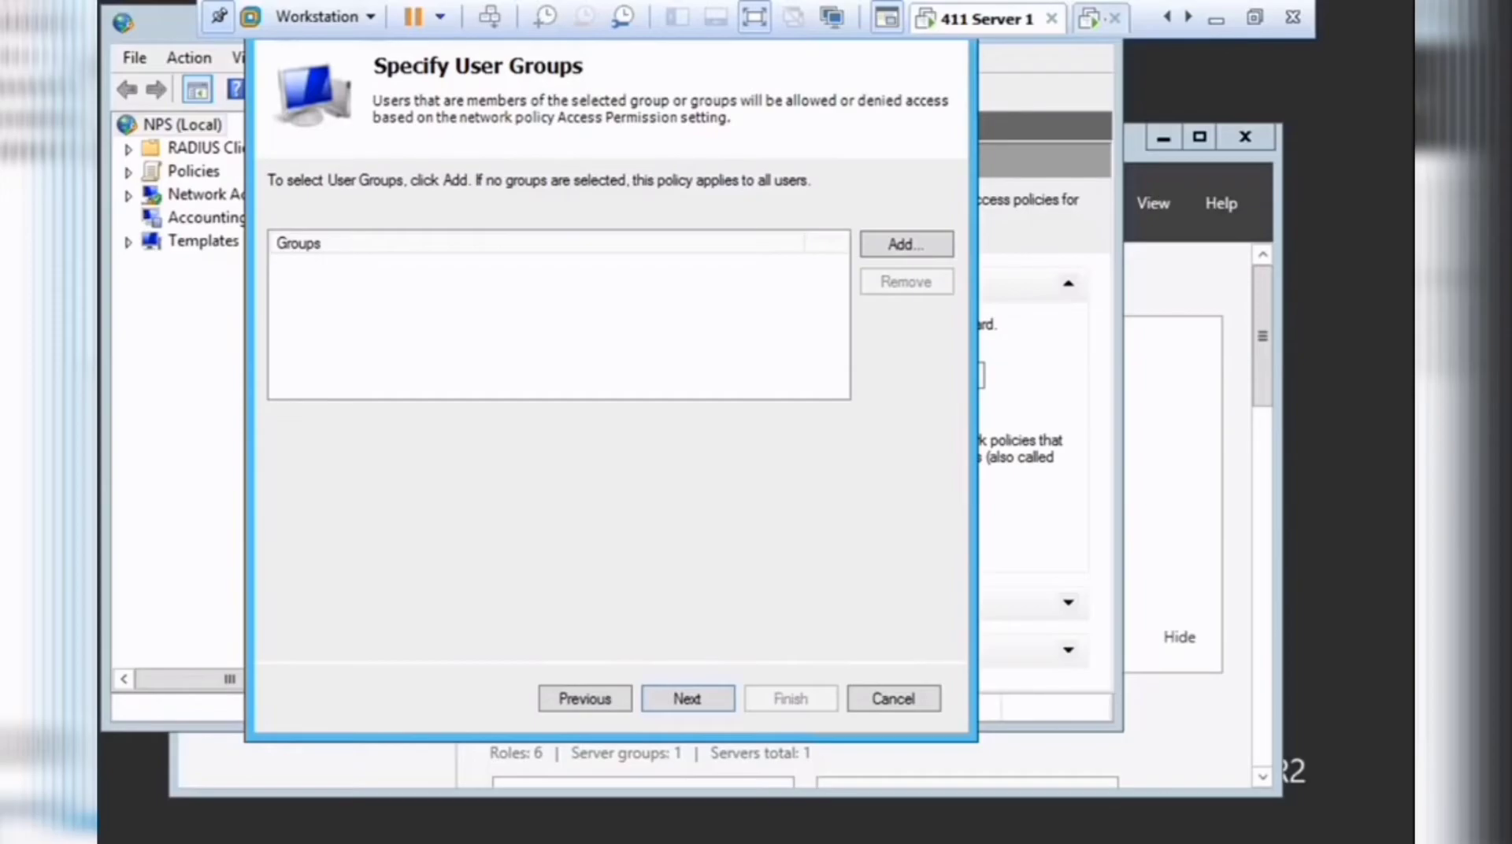
Skip user groups, IP filters and realm name, keep all encryption strengths, and finish the wizard.
left_click(702, 697)
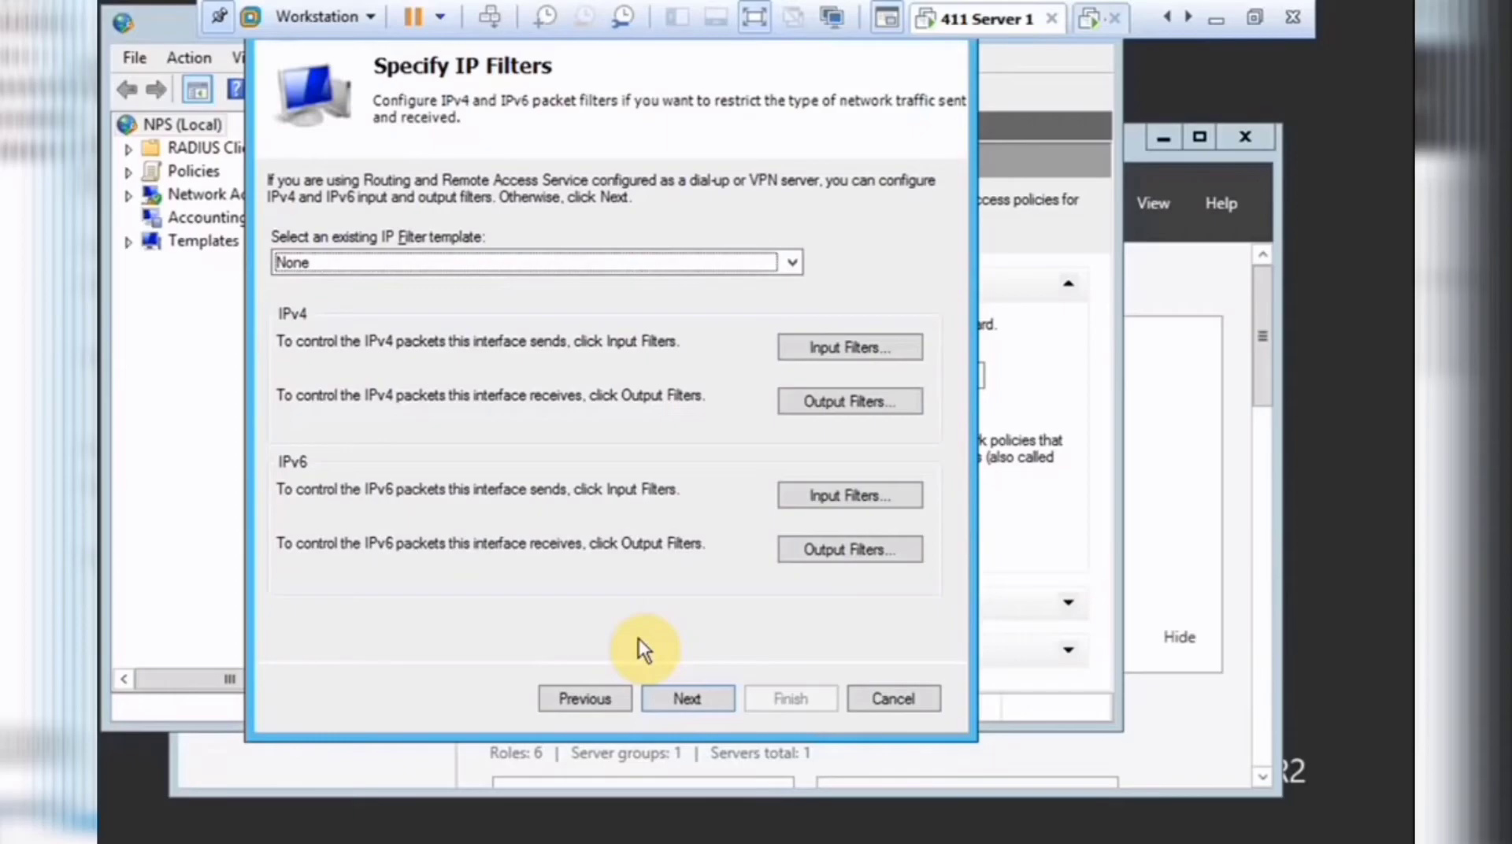
left_click(706, 698)
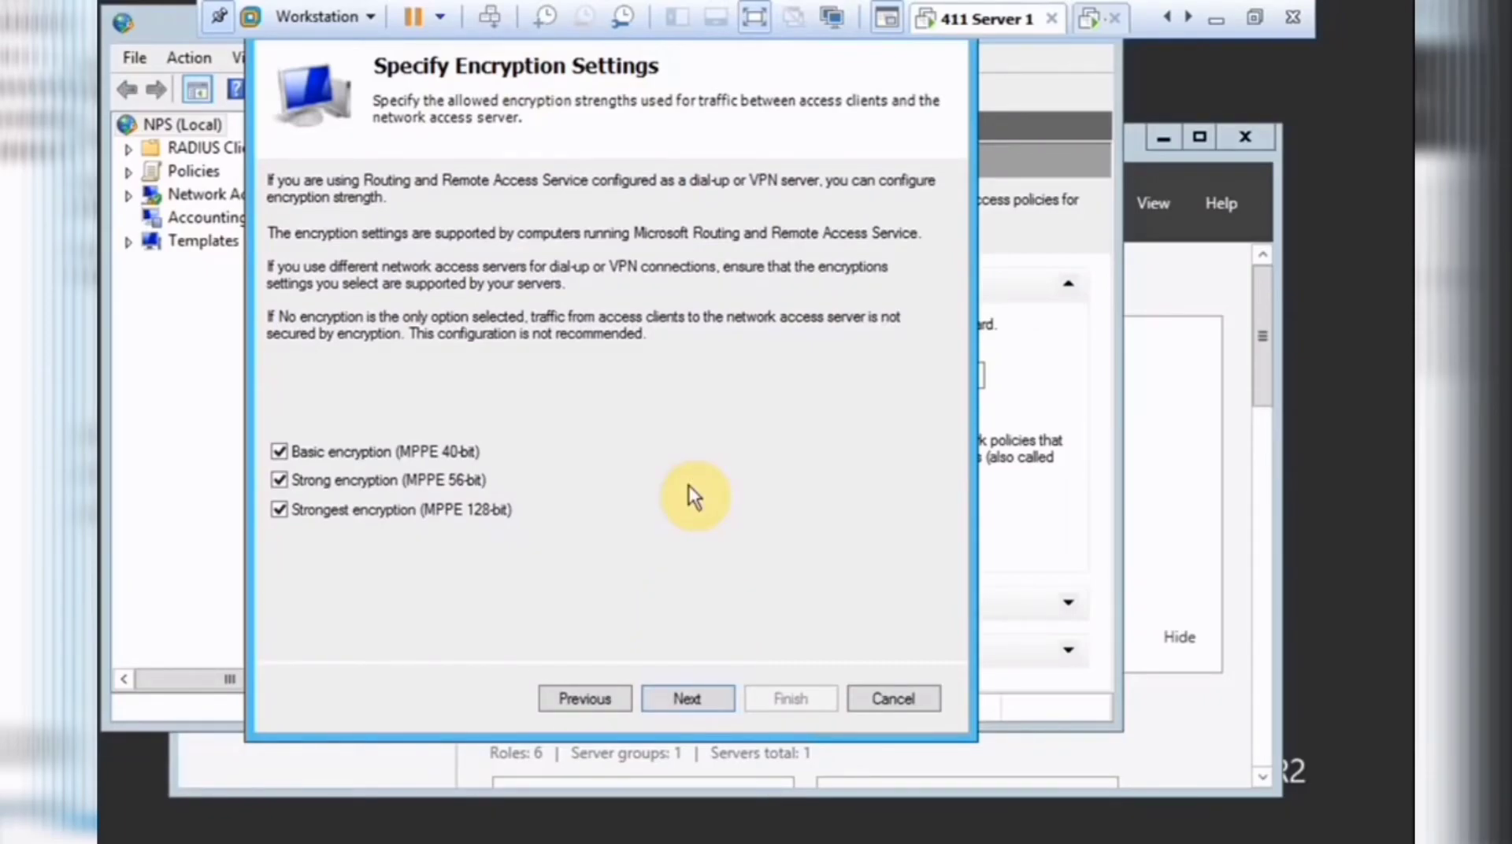
left_click(665, 697)
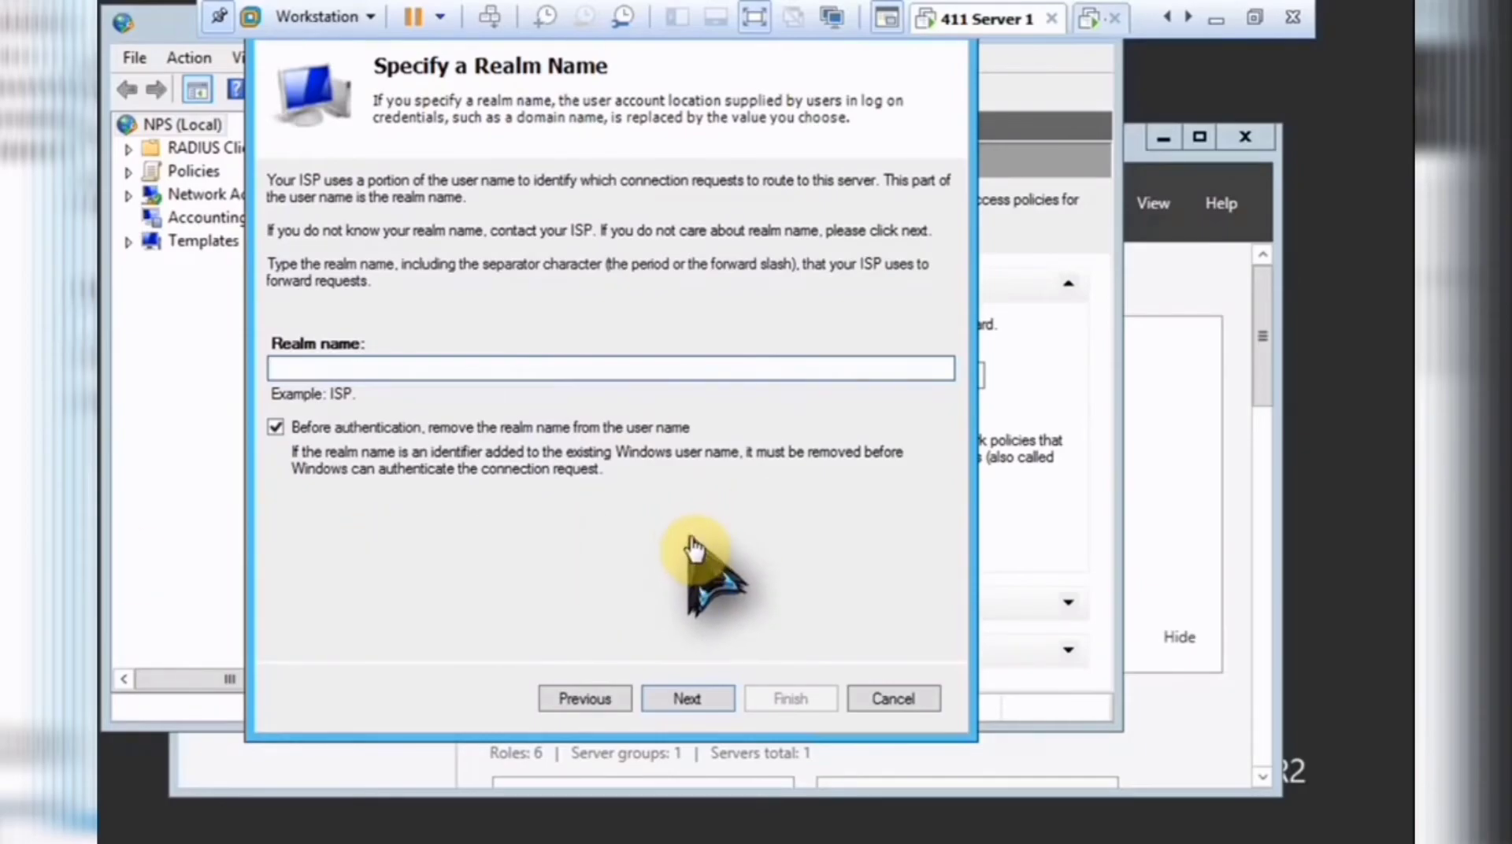
left_click(700, 698)
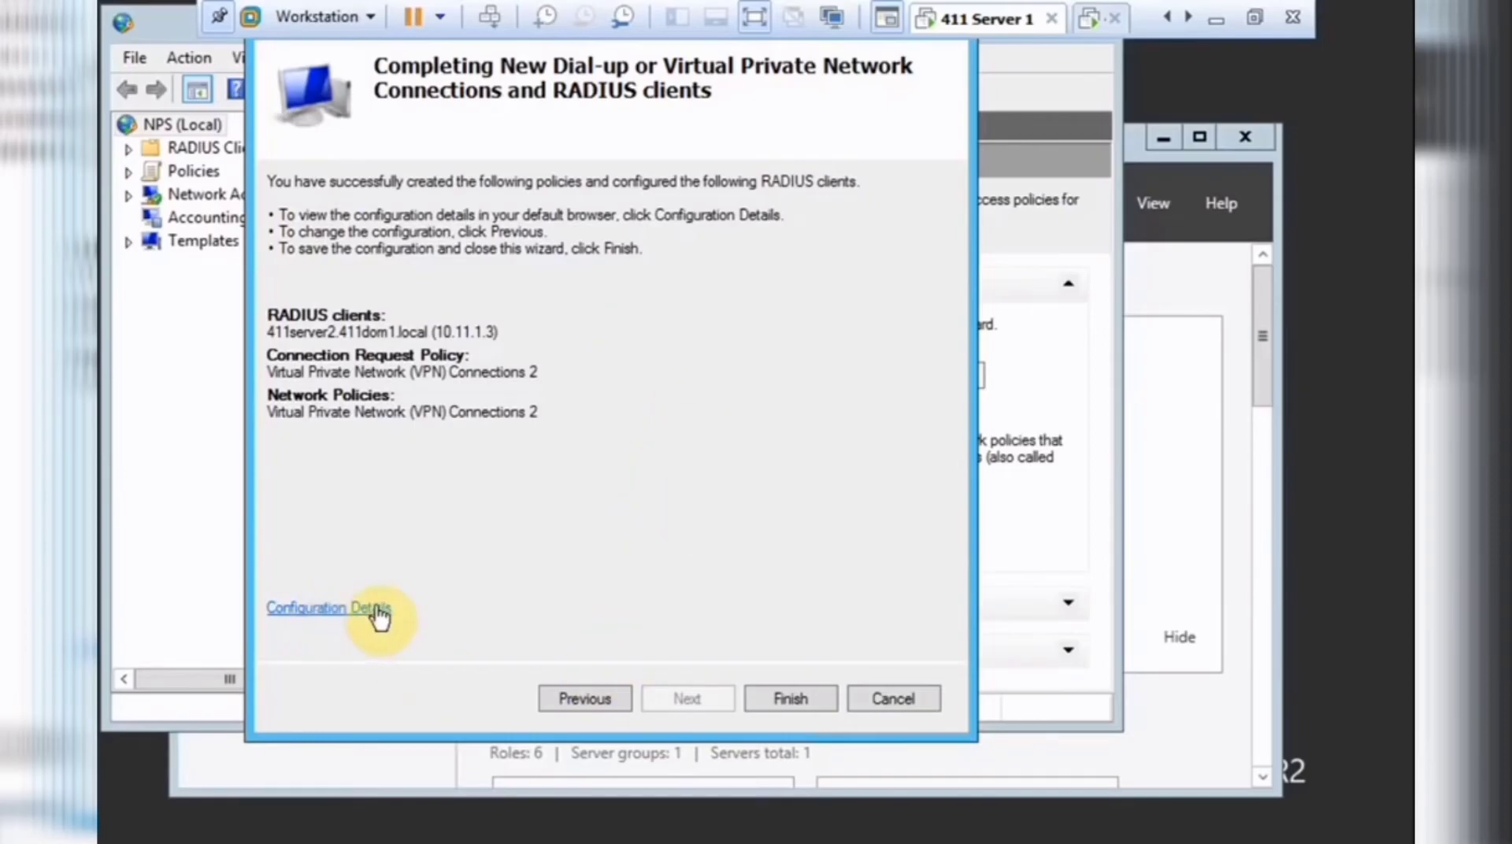
left_click(800, 703)
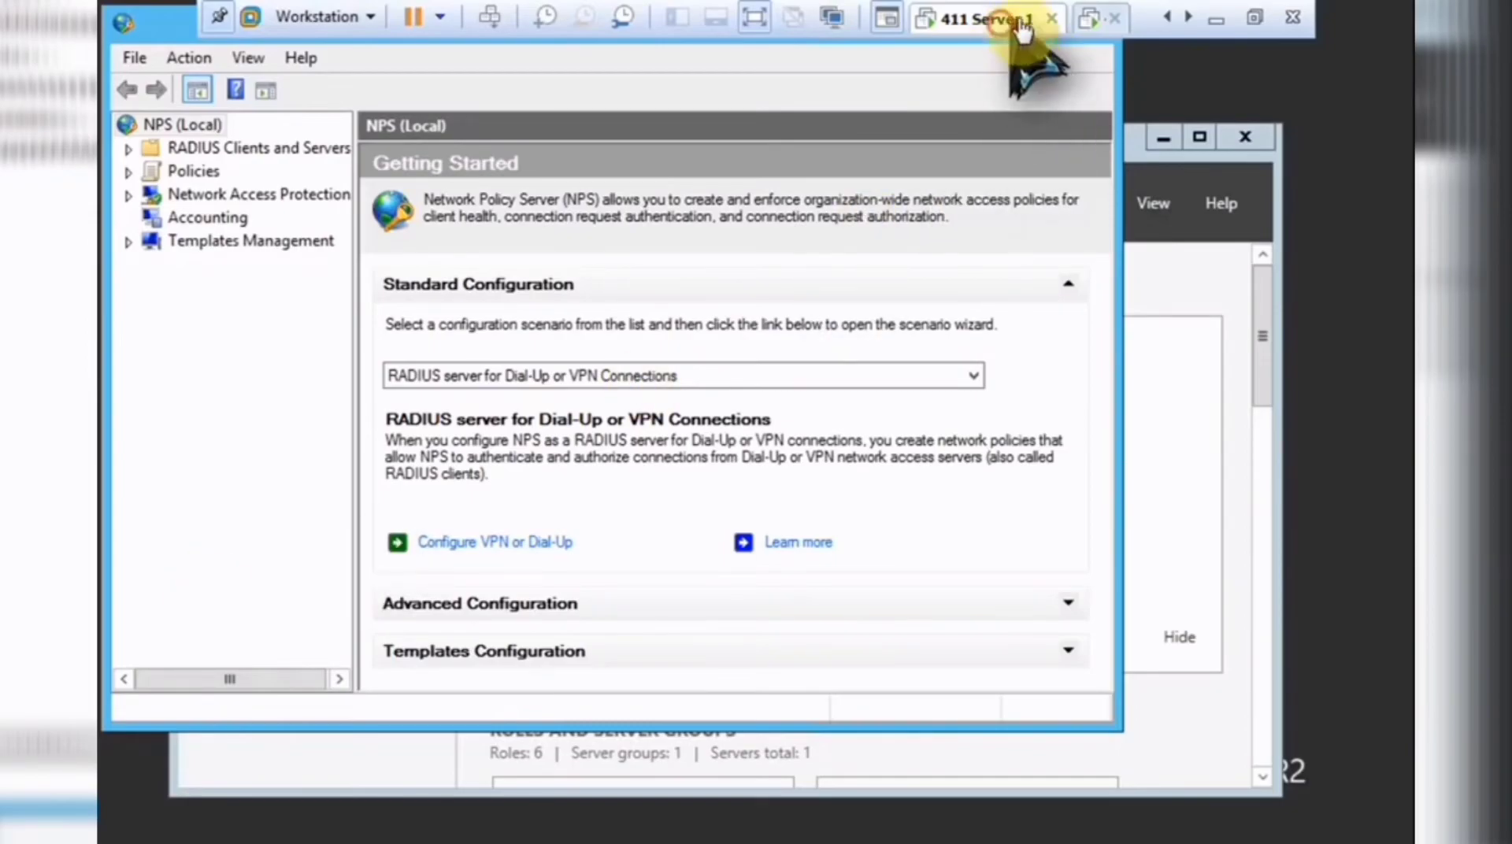
Return to the second server and maximize its Routing and Remote Access console.
left_click(1087, 22)
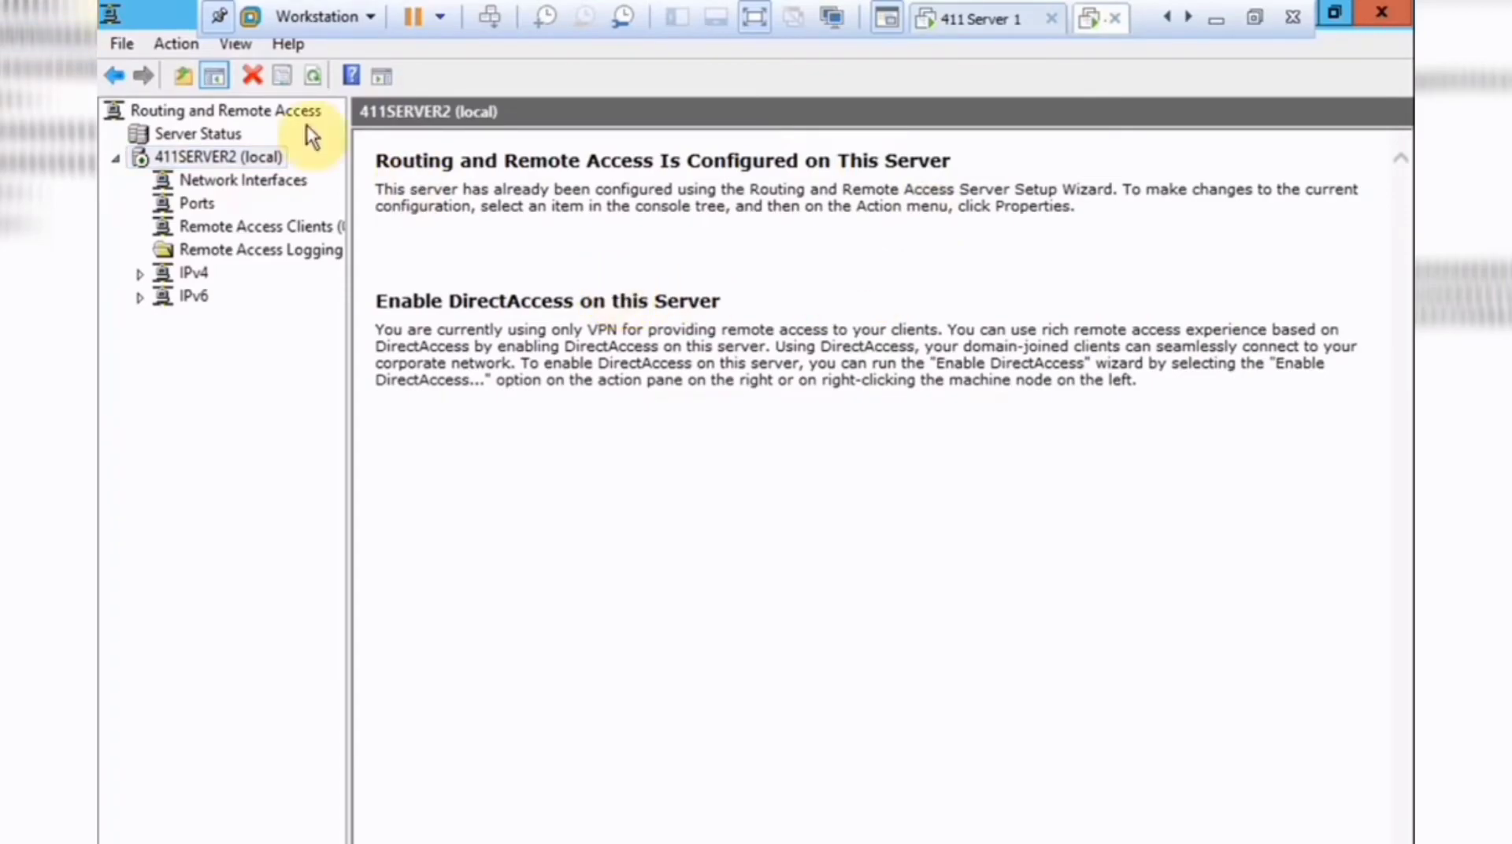
double_click(176, 17)
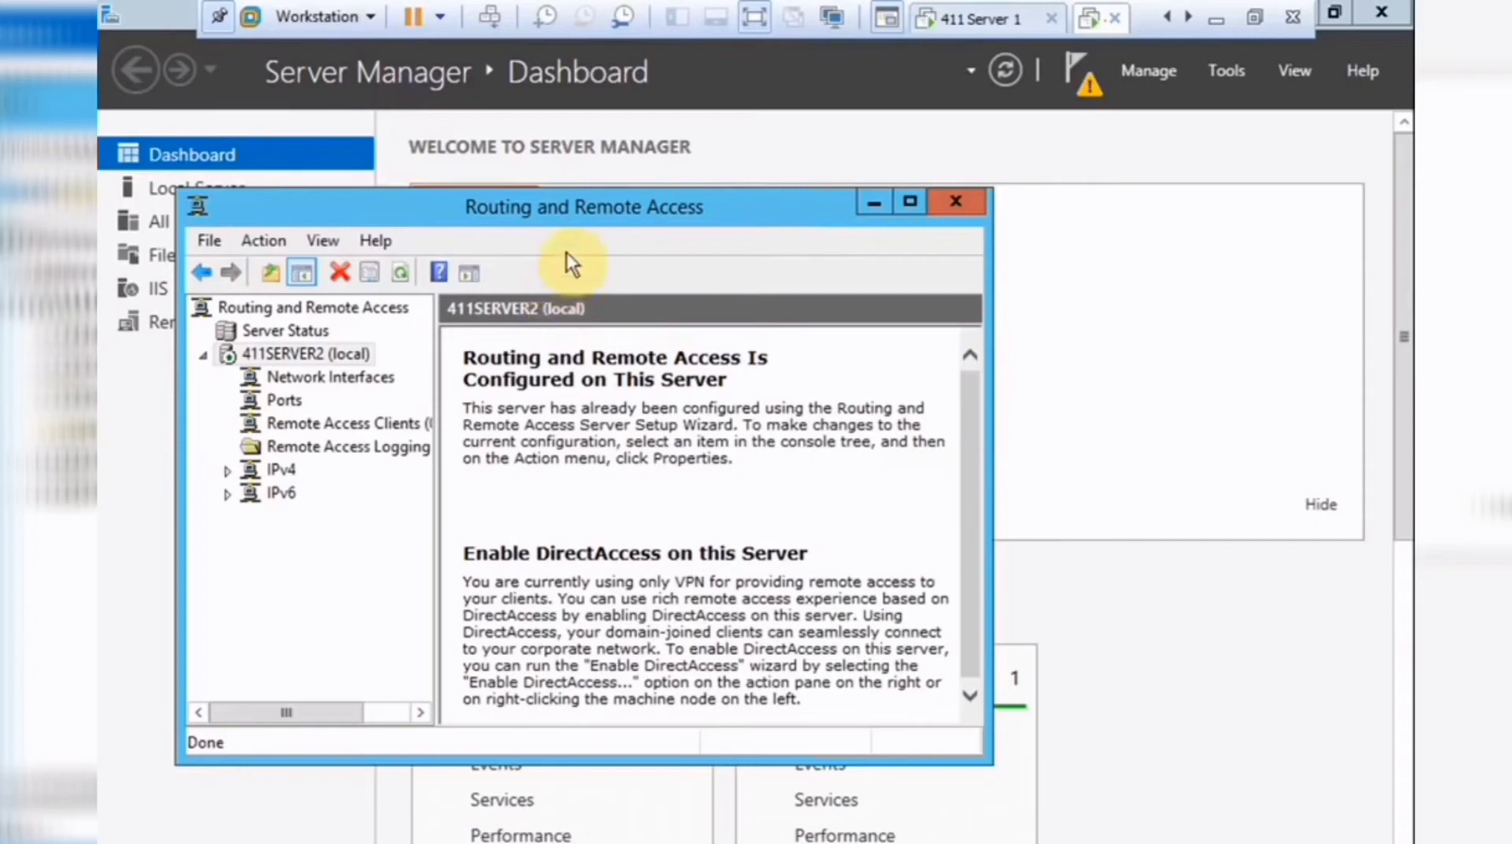
double_click(582, 207)
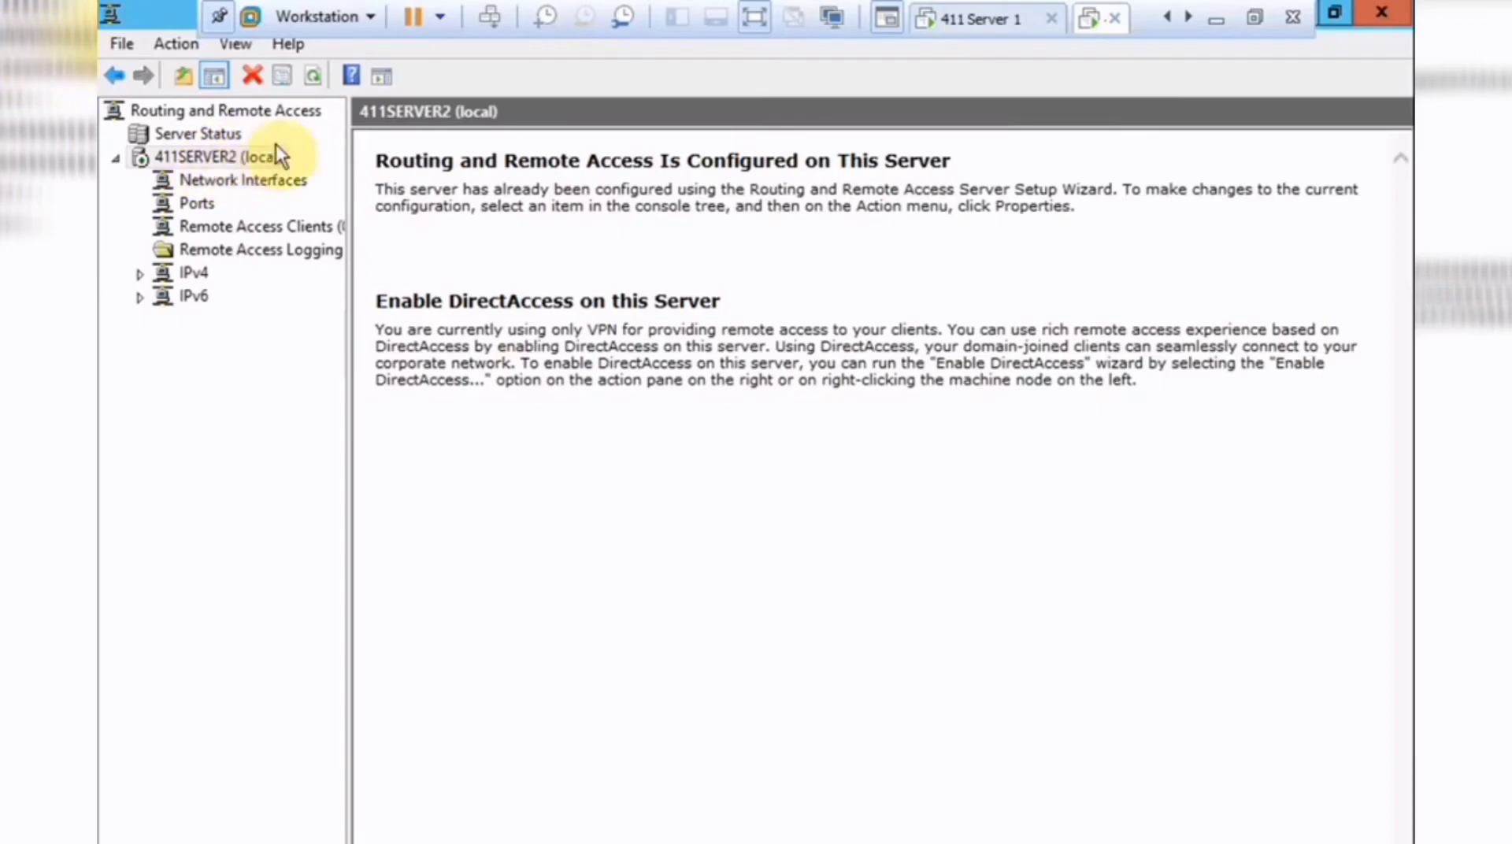
In 411SERVER2's security properties, switch the authentication provider to RADIUS Authentication and open its server list.
right_click(241, 153)
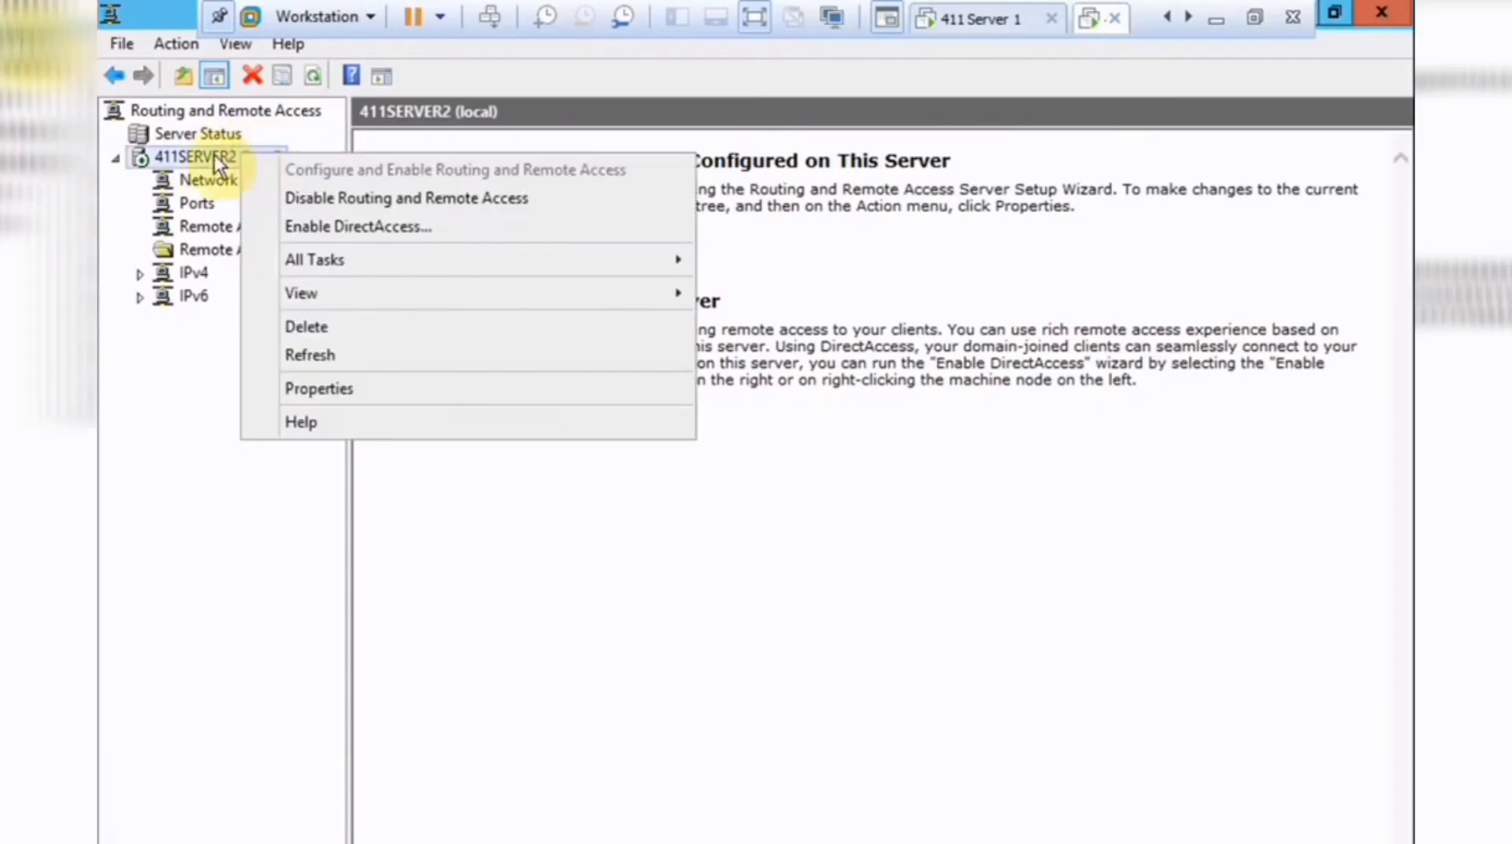
left_click(395, 390)
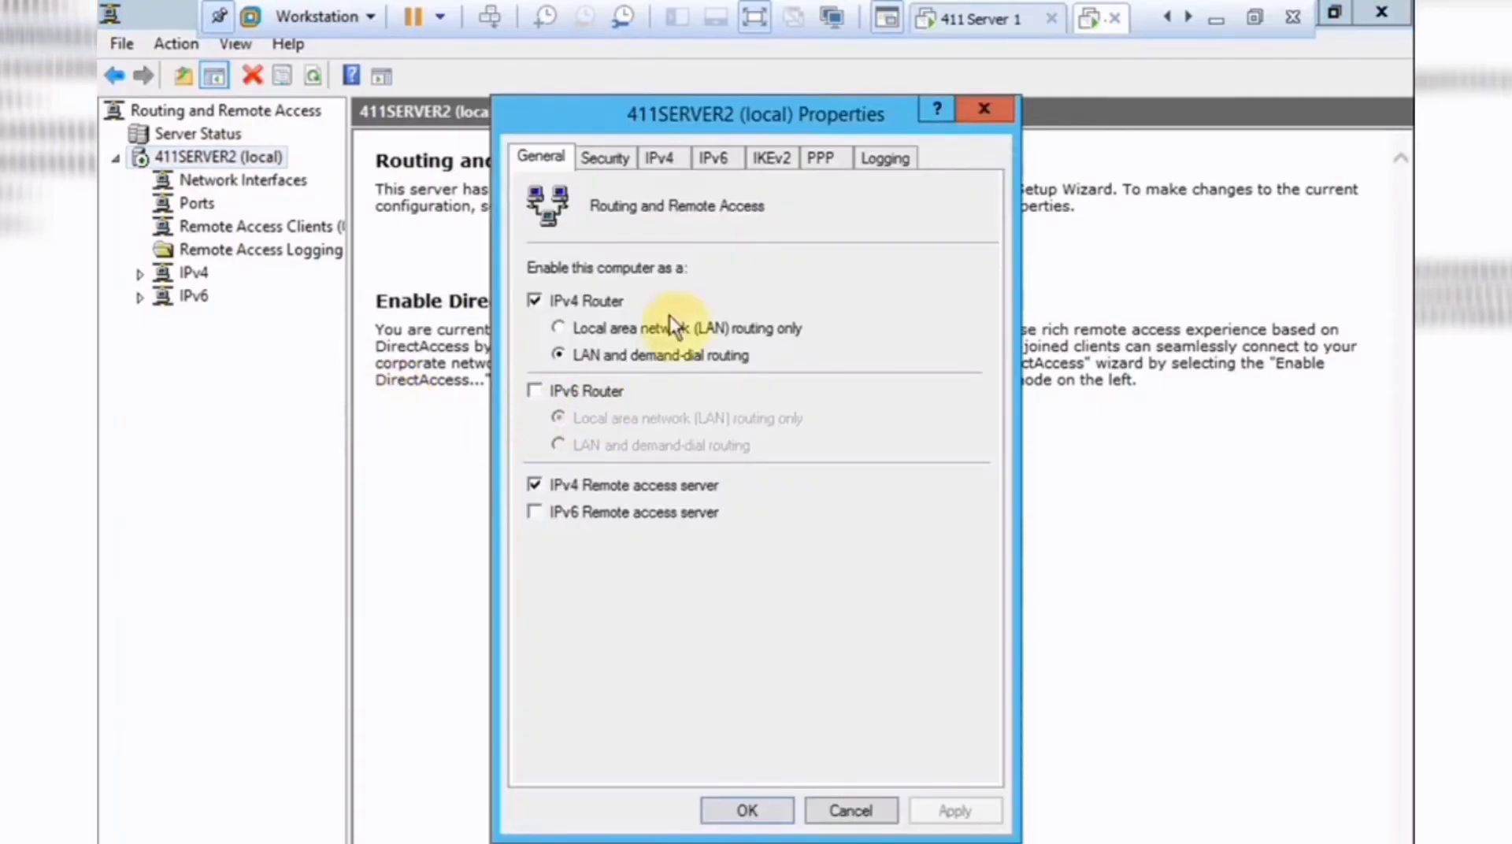
left_click(611, 157)
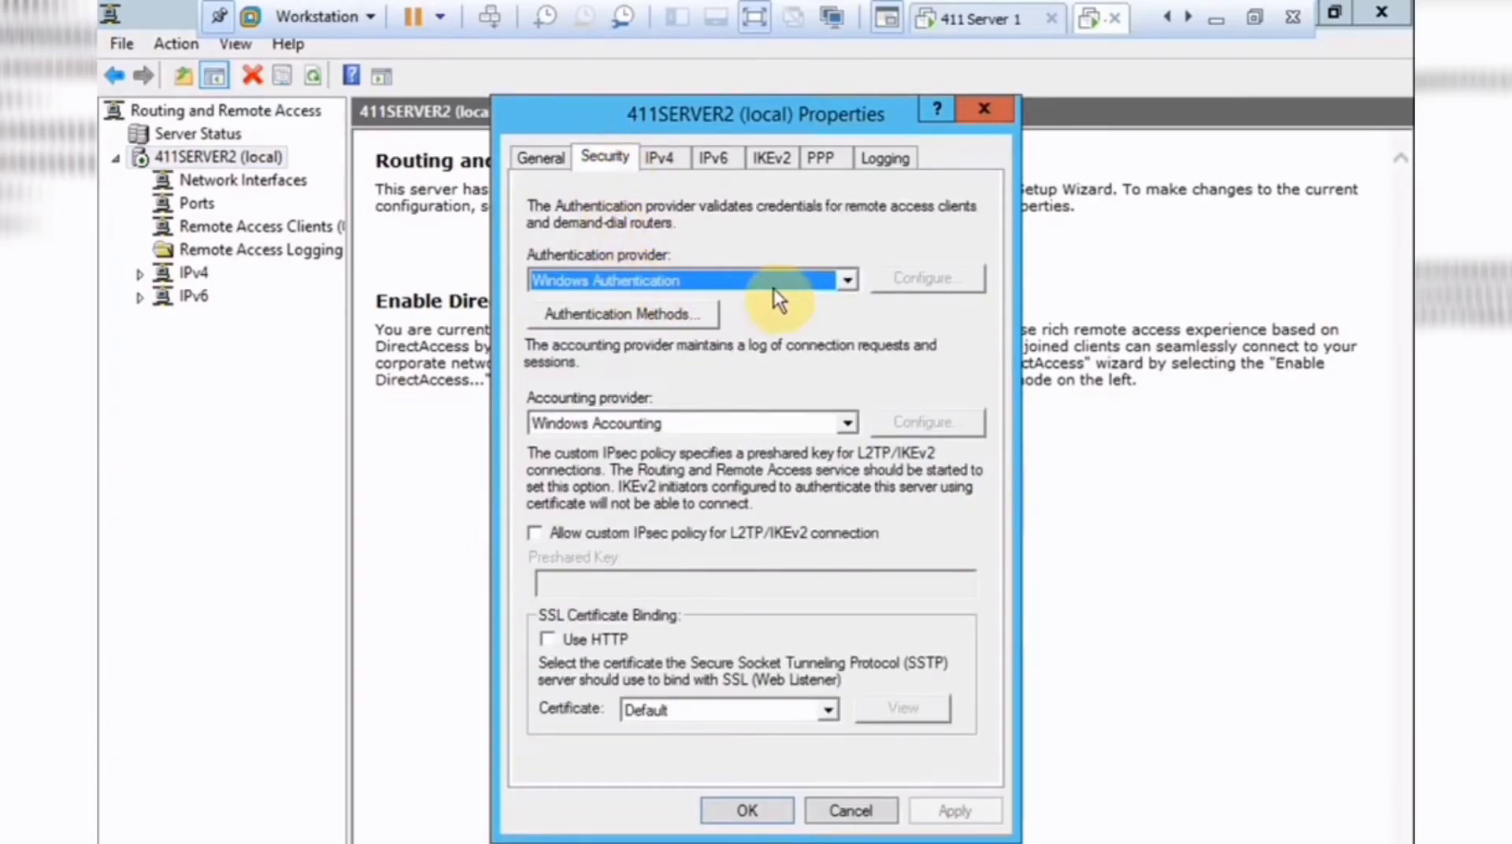
left_click(823, 284)
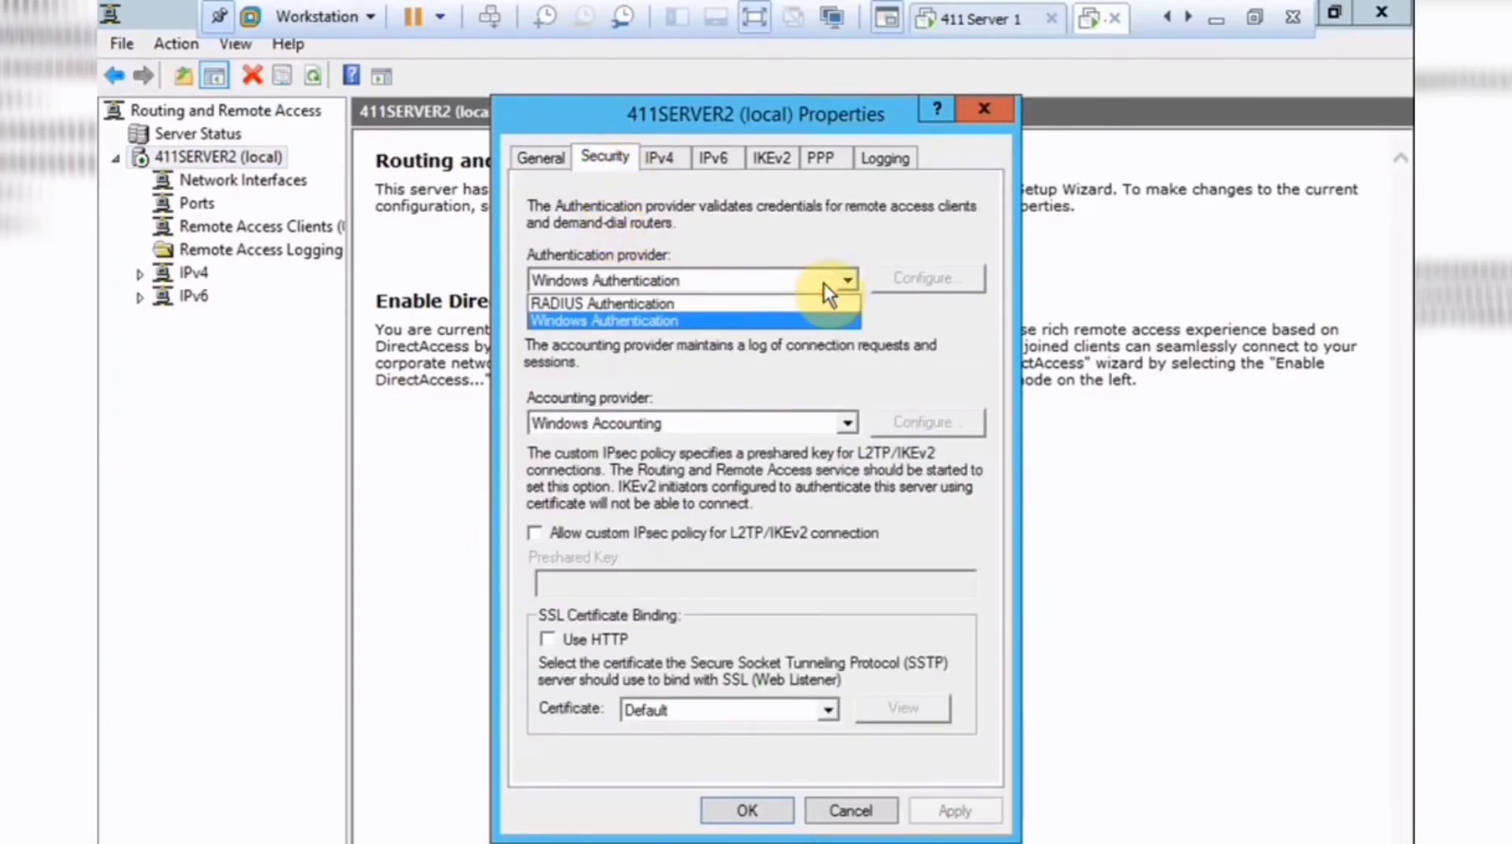
left_click(668, 307)
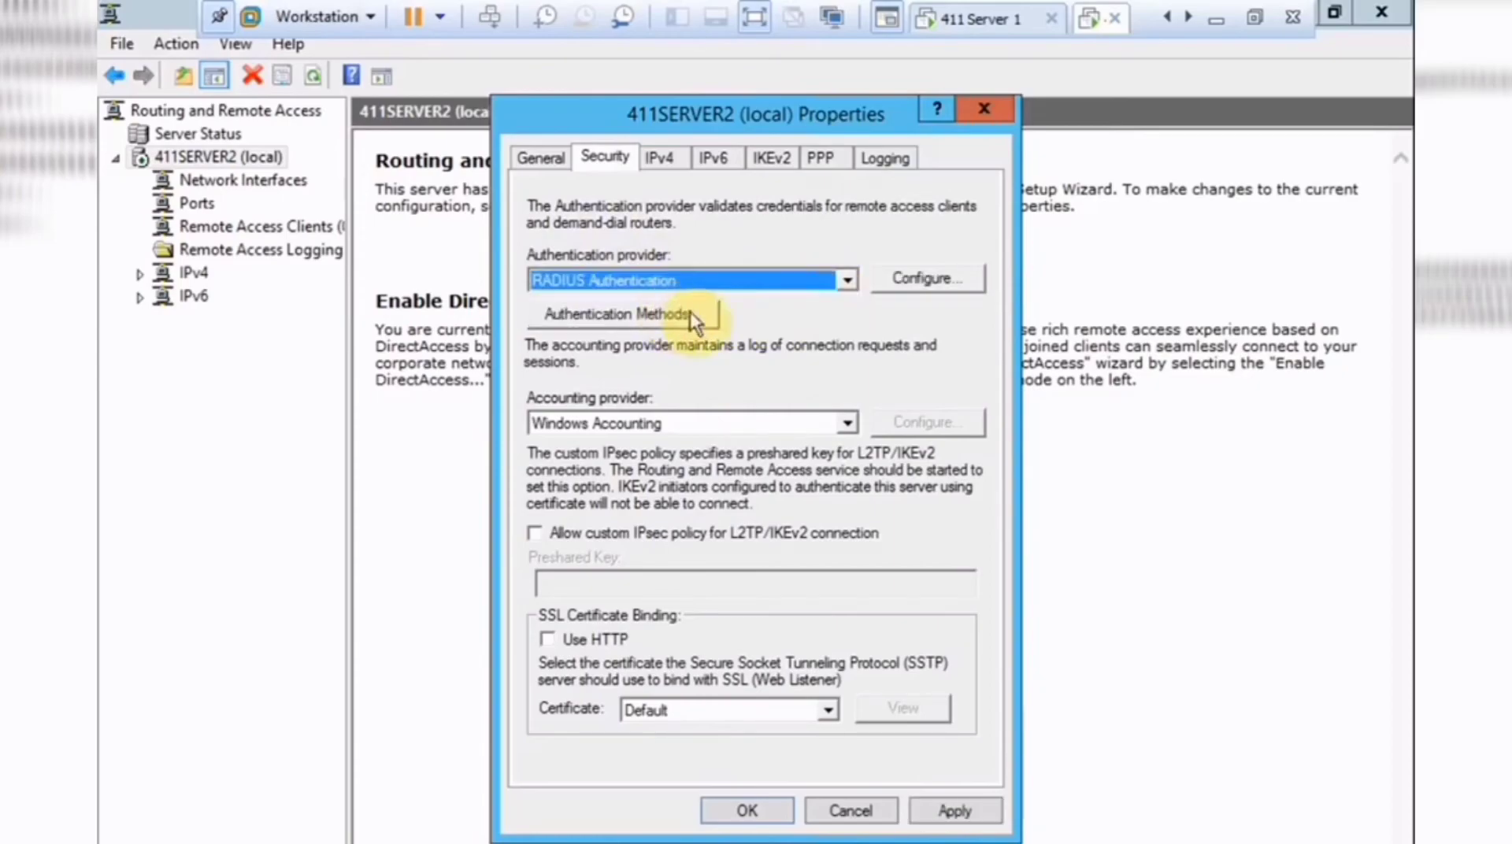
left_click(915, 287)
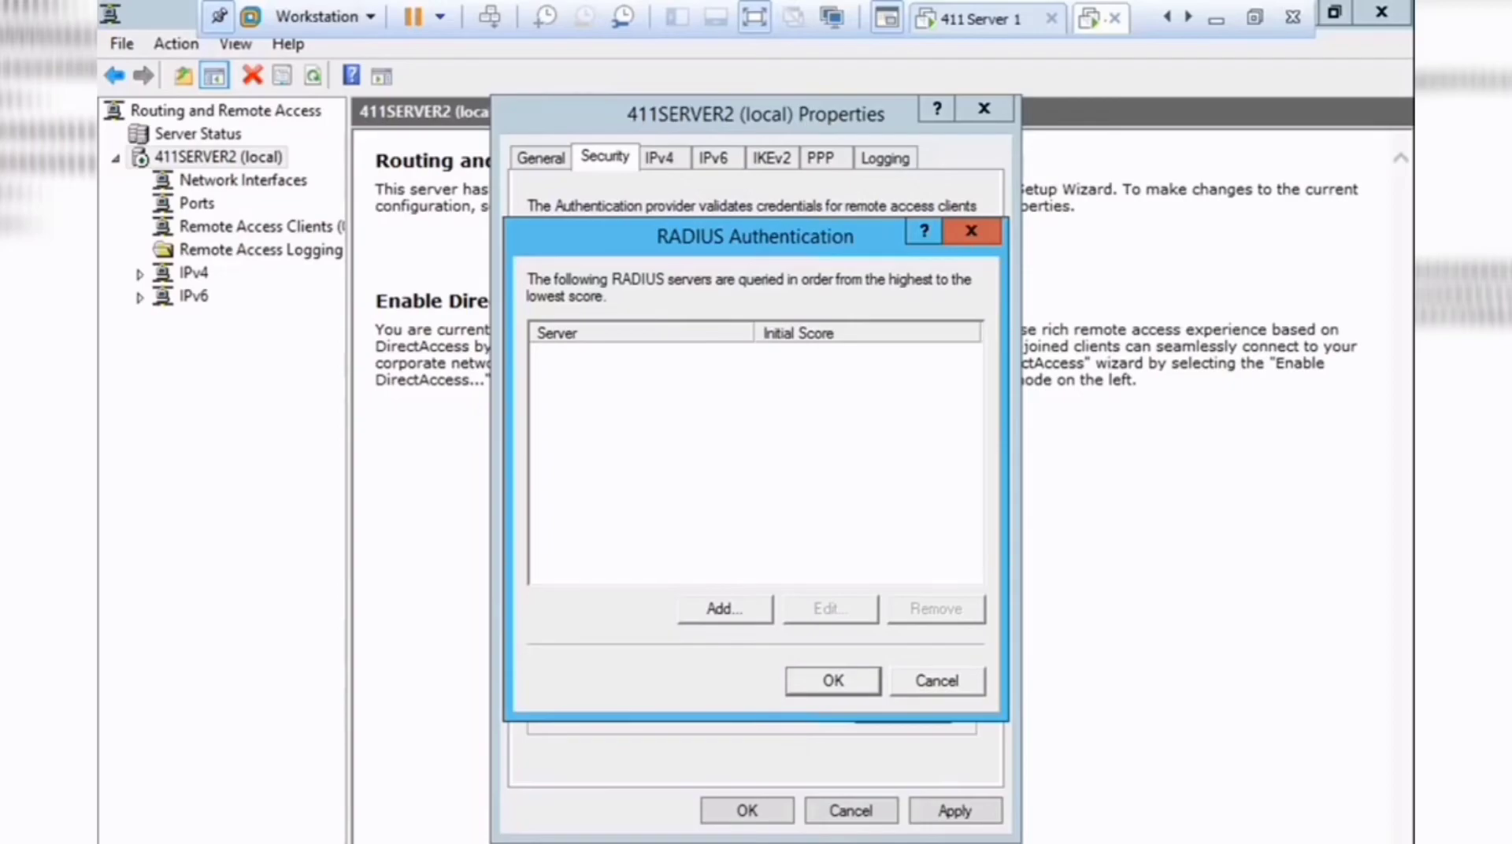
Add 411server1 as a RADIUS authentication server and set its shared secret.
left_click(737, 615)
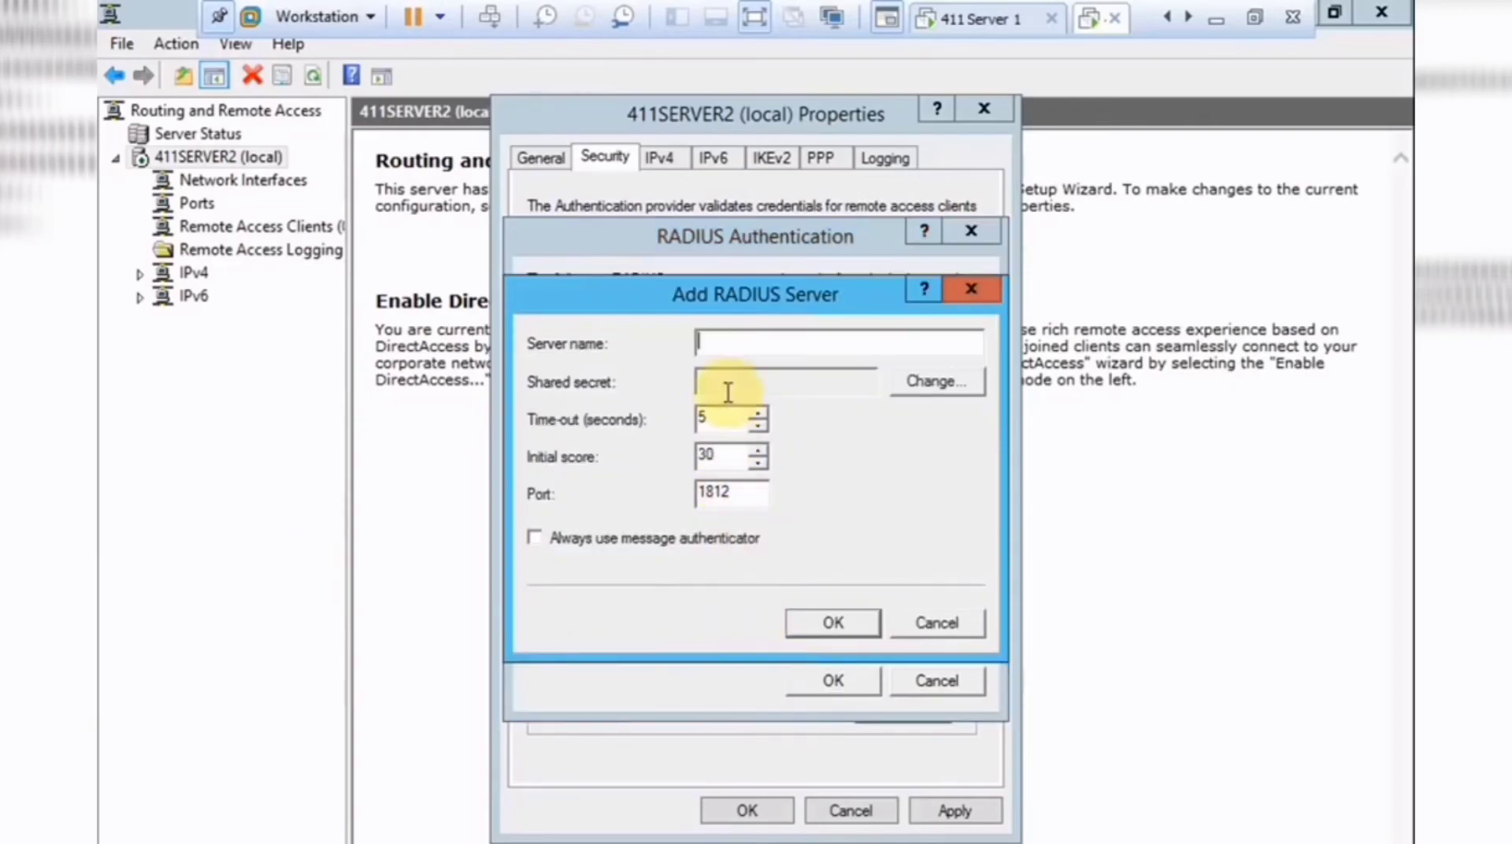
left_click(719, 341)
left_click(748, 338)
type("411server1")
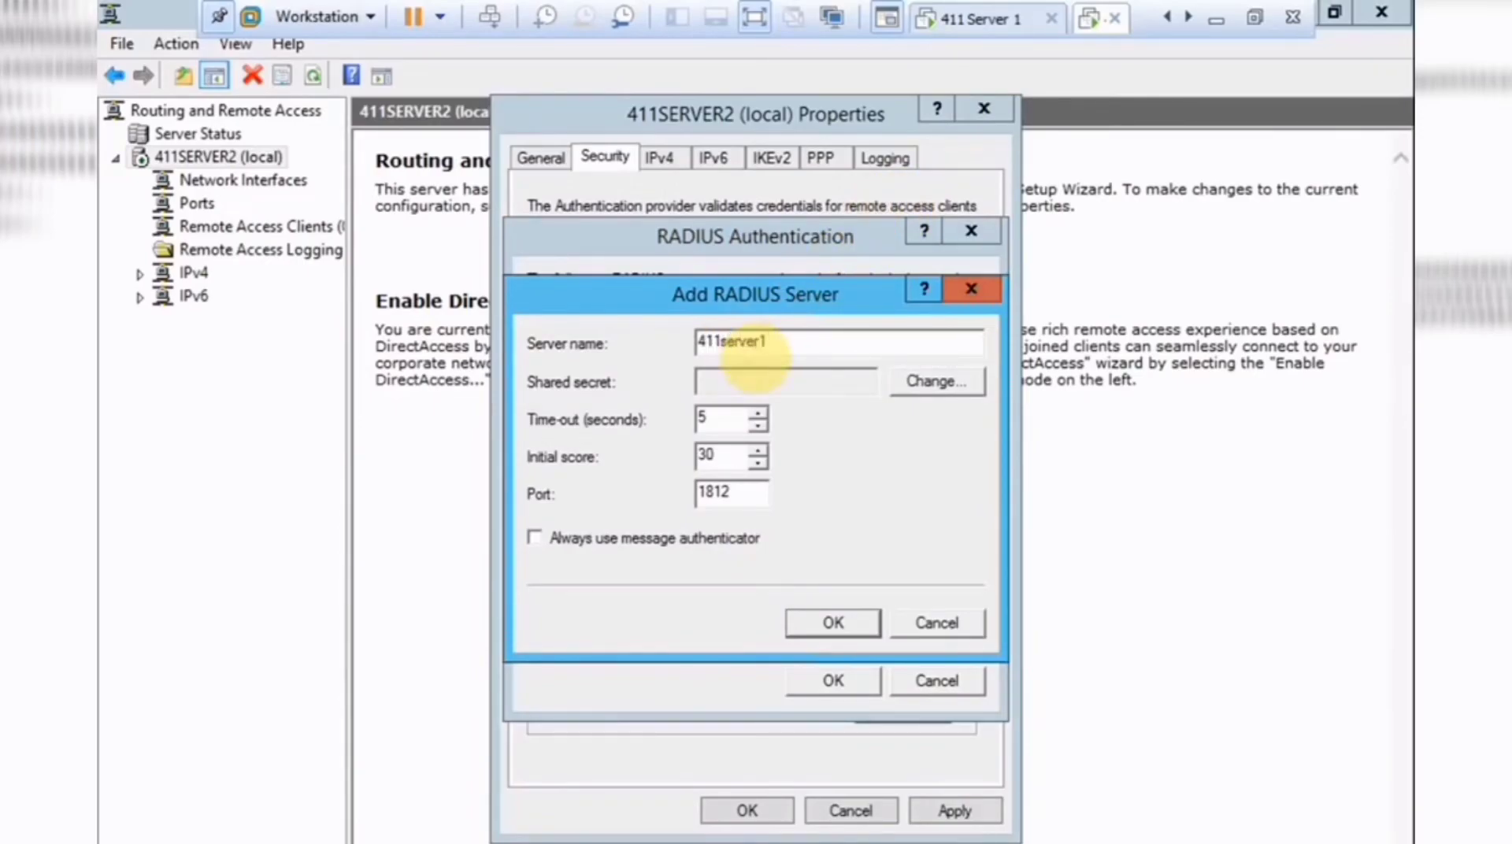
left_click(959, 383)
type("1*********")
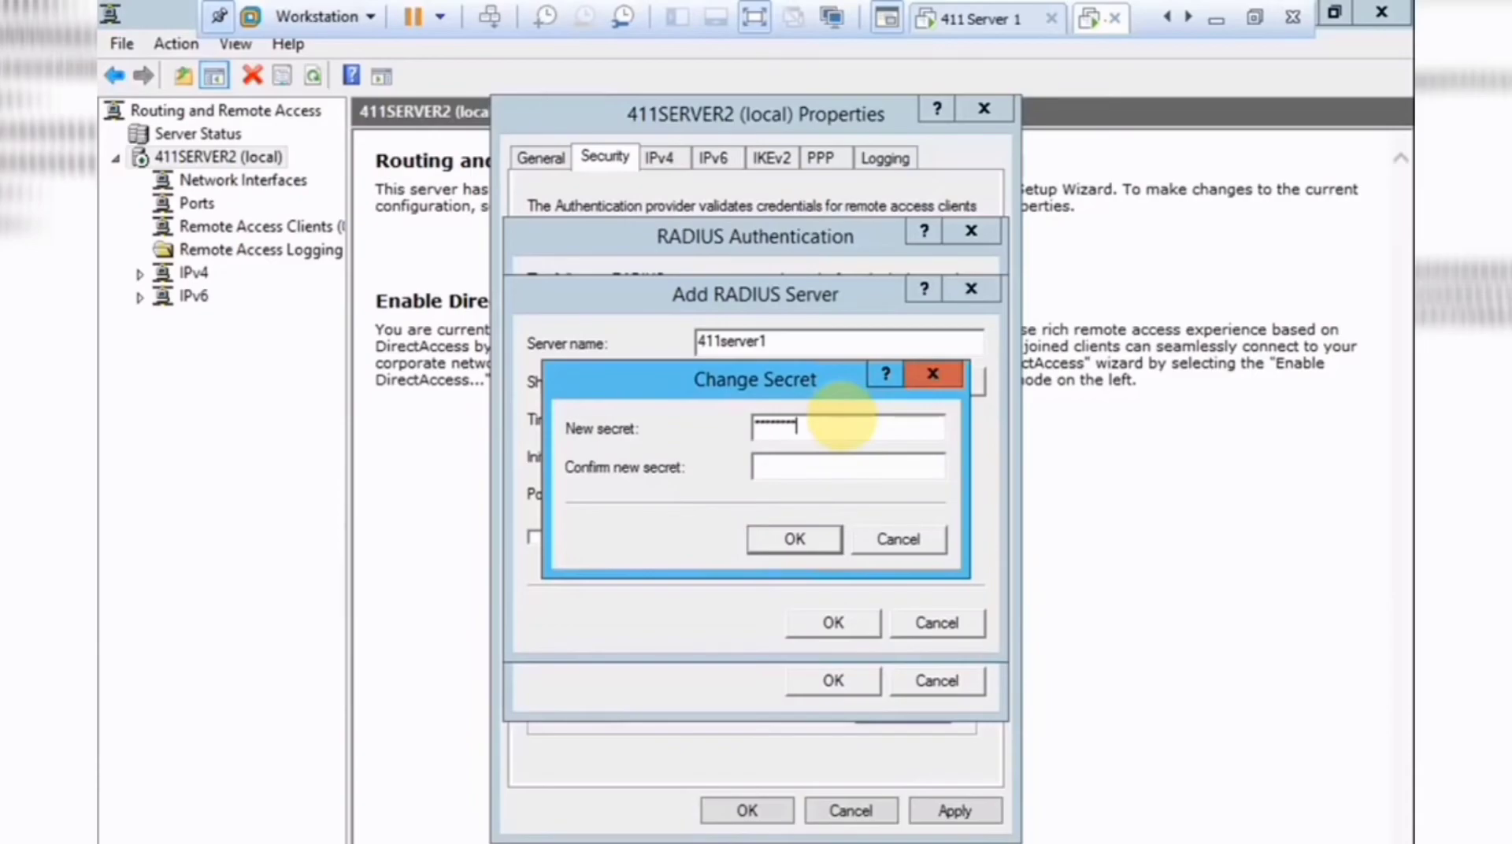
key("Tab")
type("********")
key("BackSpace")
key("BackSpace")
key("BackSpace")
key("BackSpace")
key("BackSpace")
key("BackSpace")
key("BackSpace")
key("BackSpace")
type("**********")
left_click(810, 535)
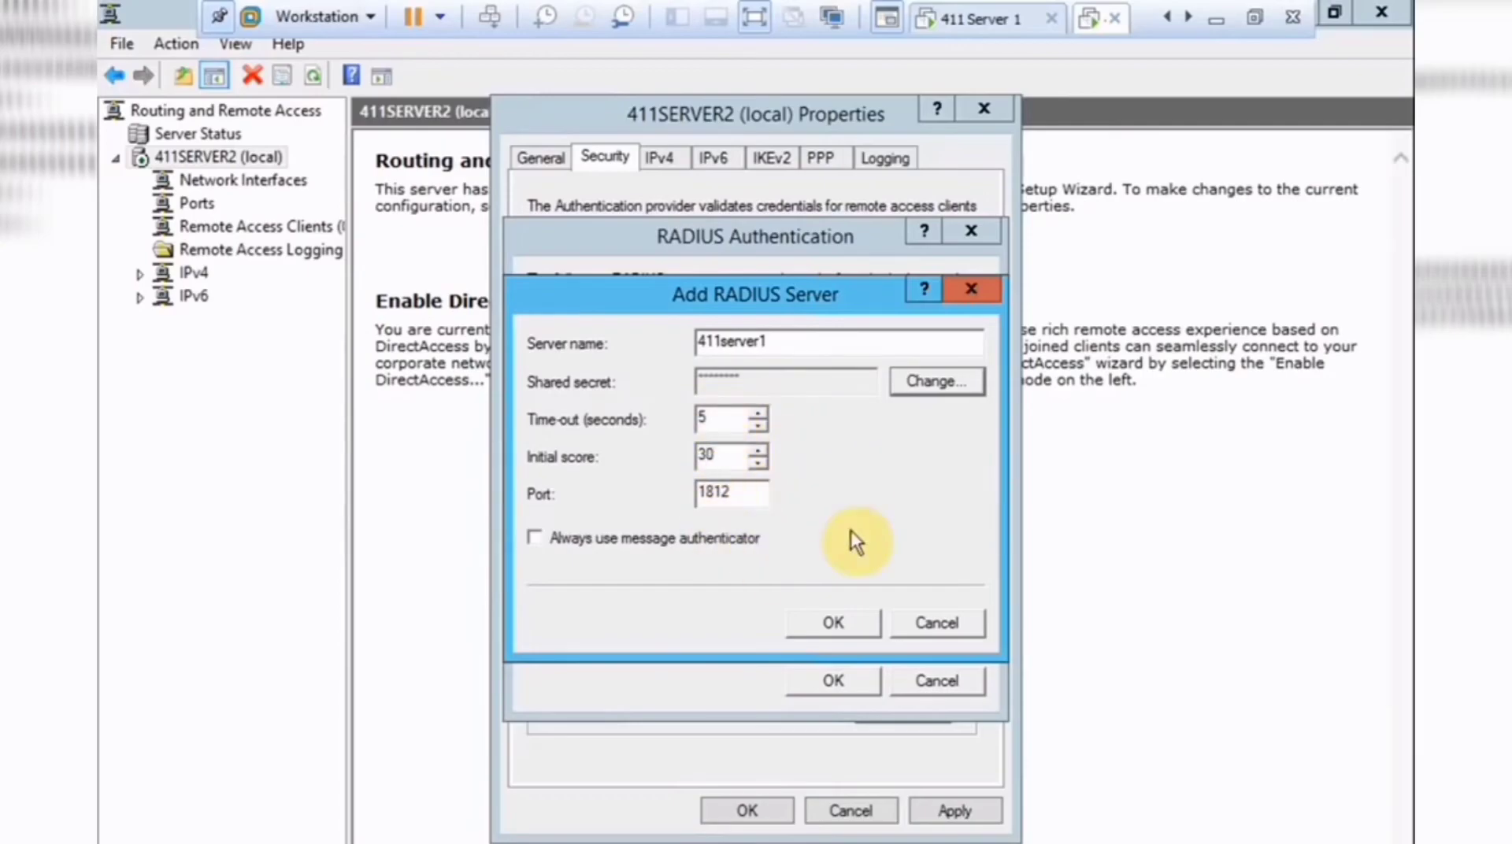
Save the 411server1 entry and accept the RADIUS authentication server list.
left_click(835, 625)
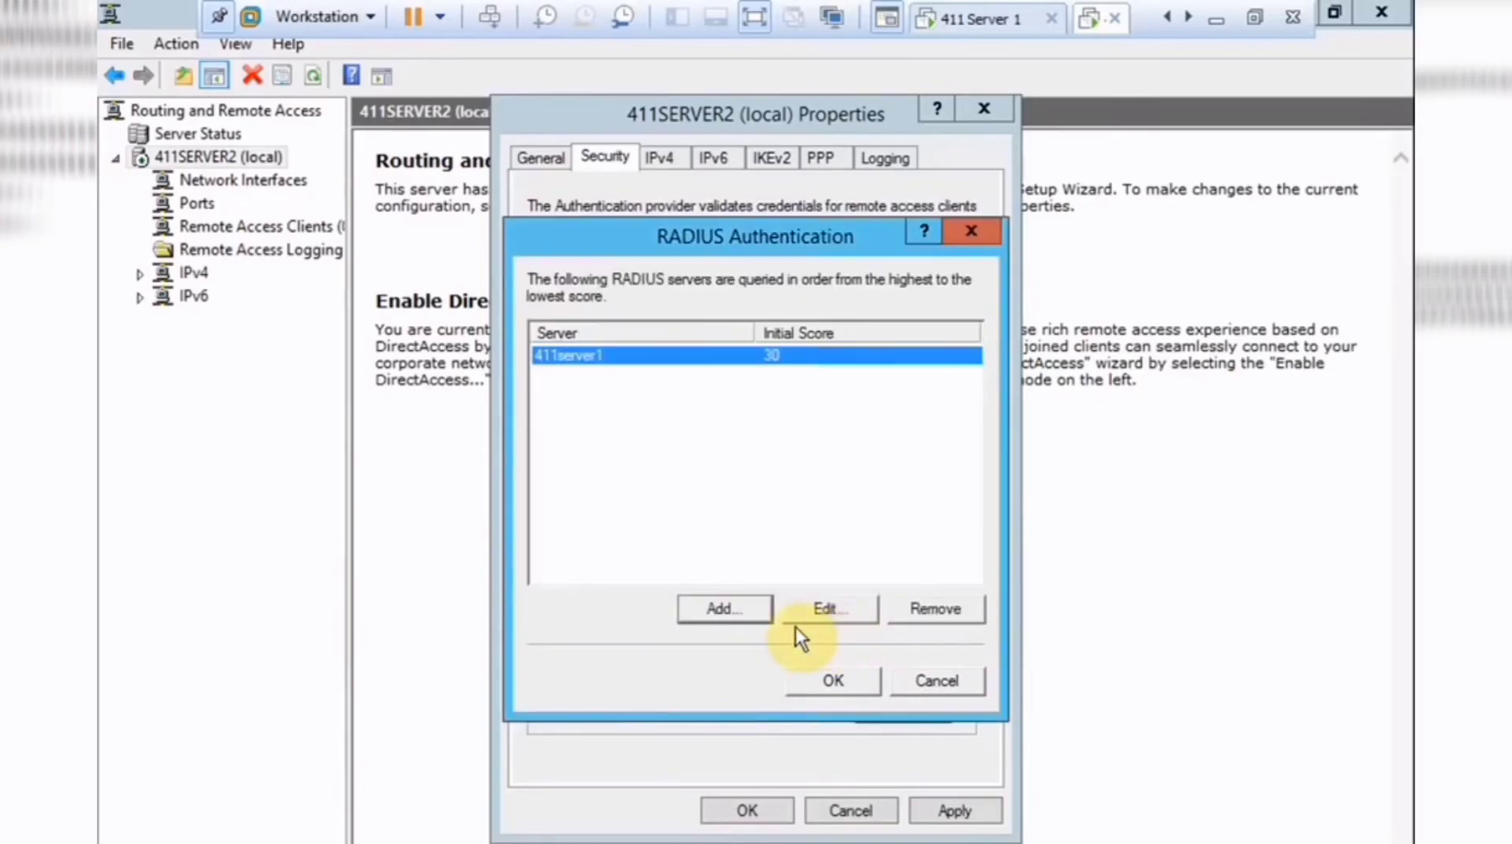
left_click(833, 679)
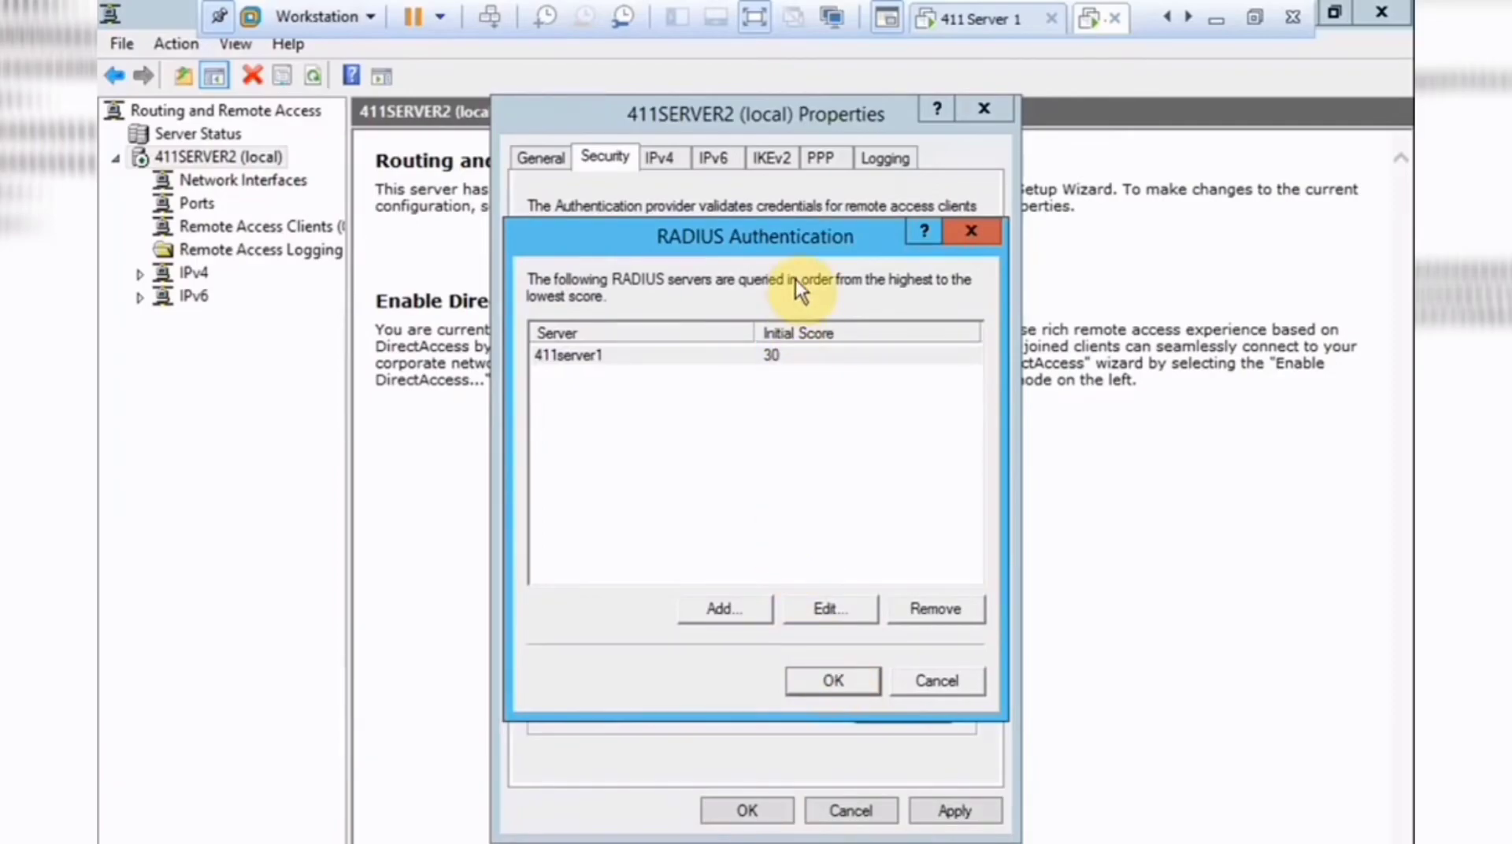
key("Return")
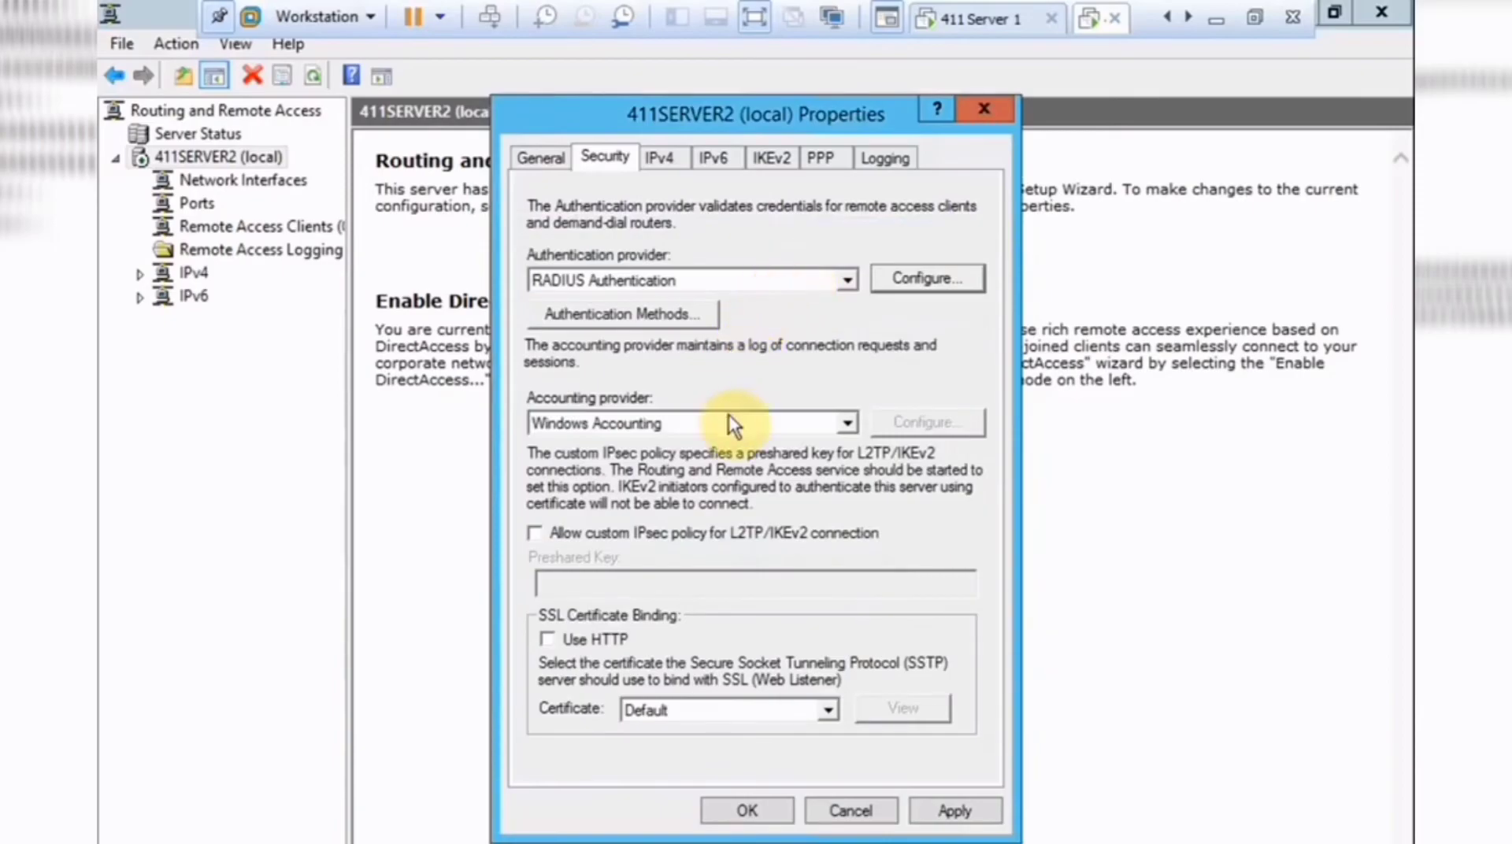
Change the accounting provider to RADIUS Accounting and open its server configuration.
left_click(847, 424)
left_click(807, 455)
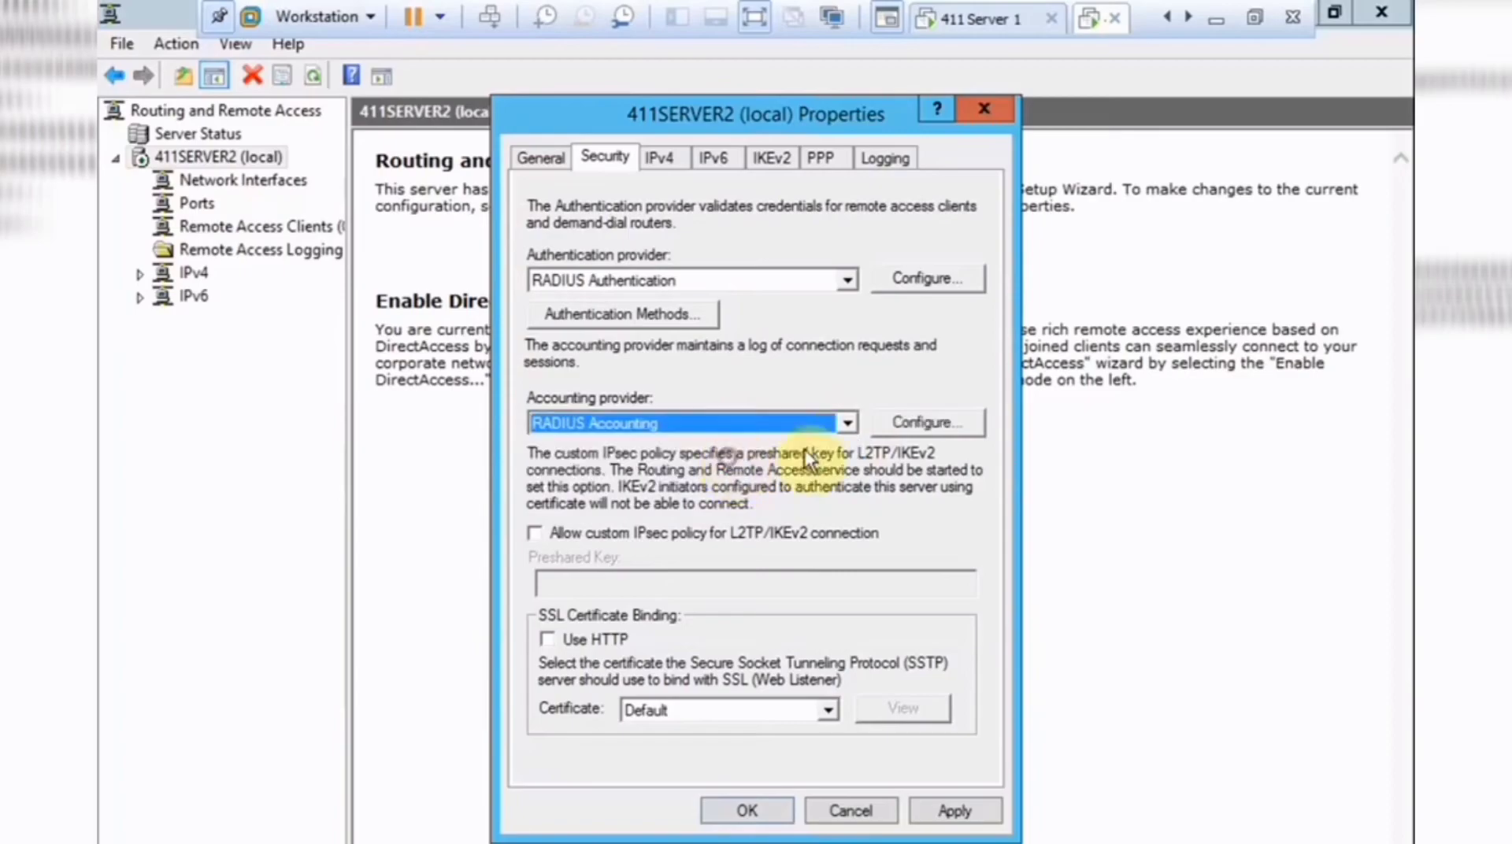
left_click(919, 424)
Add 411server1 as the RADIUS accounting server with a shared secret.
left_click(729, 607)
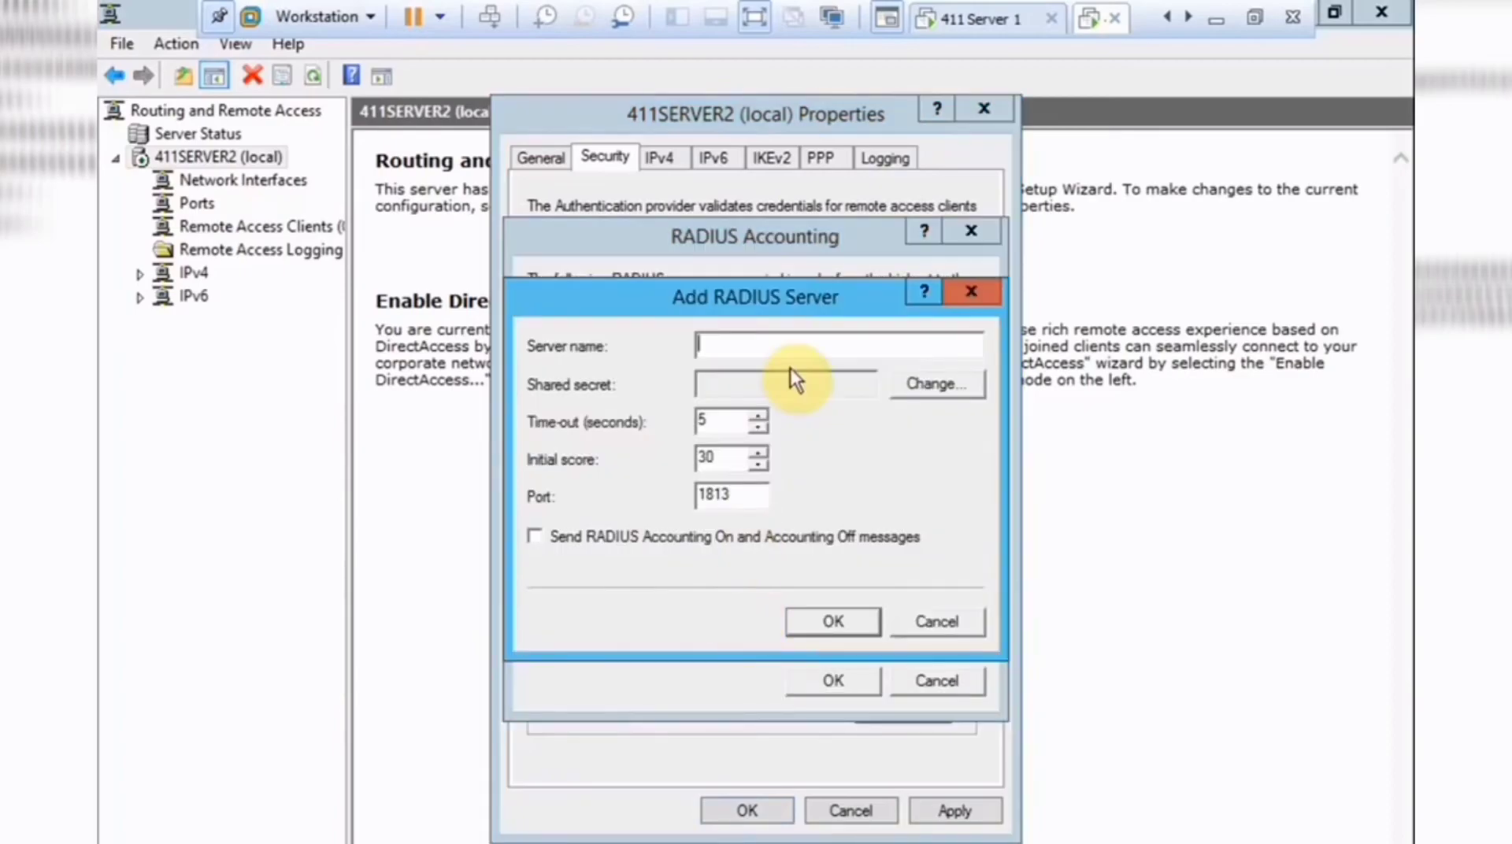
type("411server1")
left_click(907, 383)
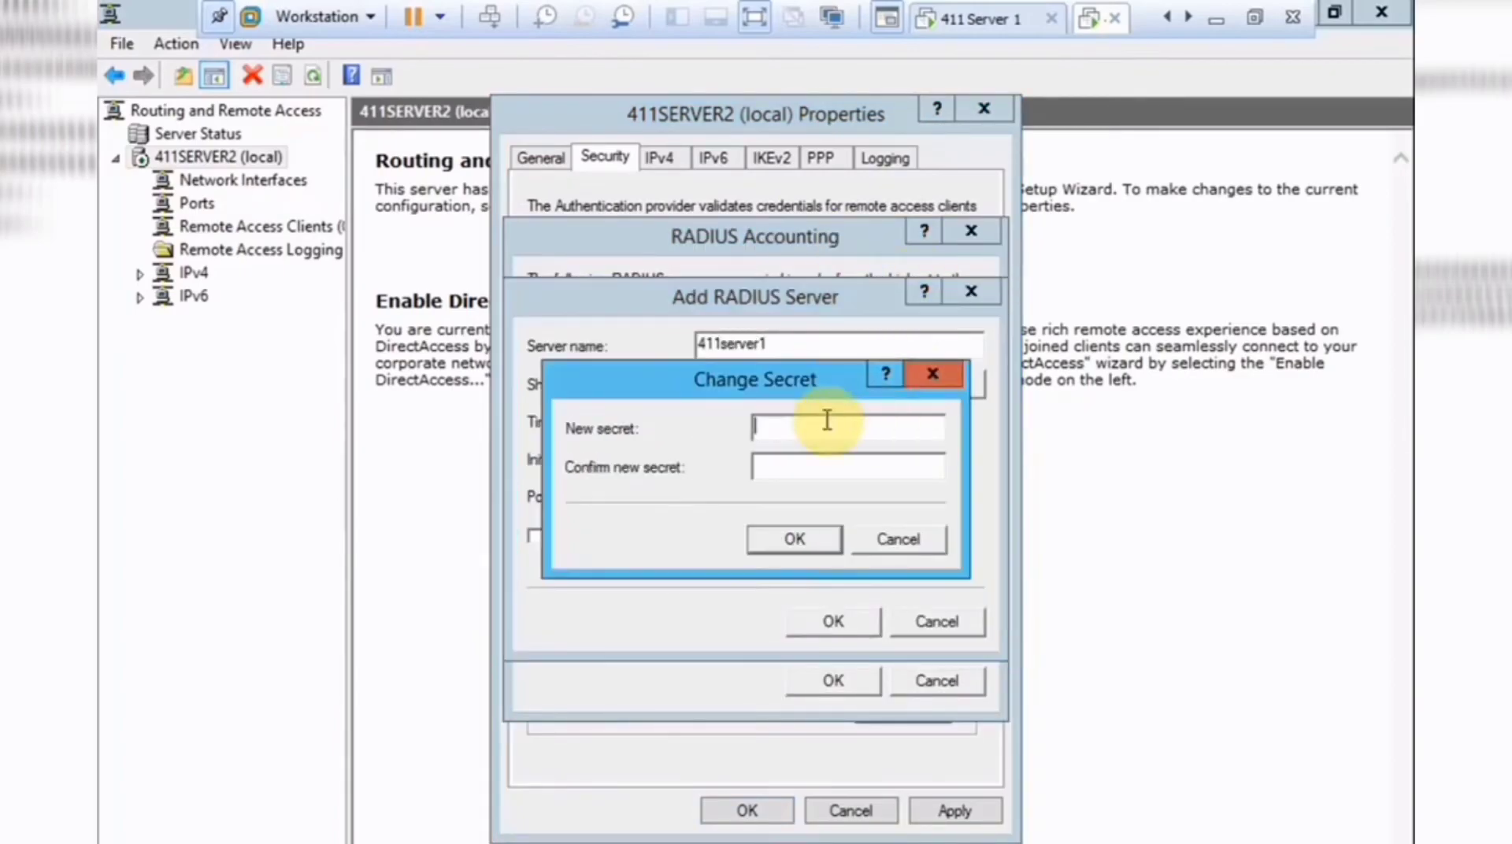
type("Password1!")
key("Tab")
type("Password1")
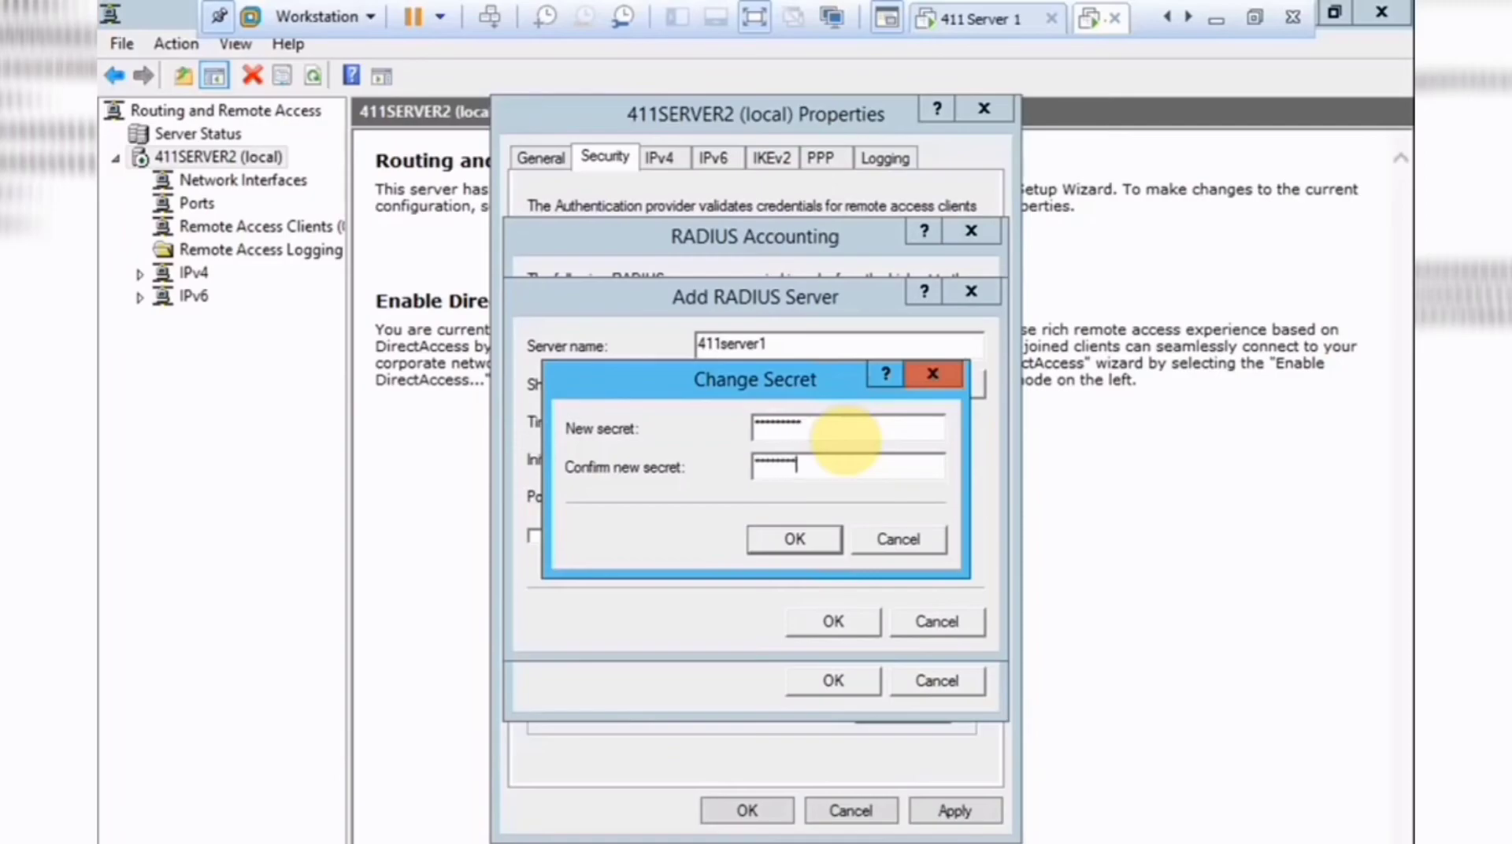
type("!")
left_click(796, 541)
left_click(831, 621)
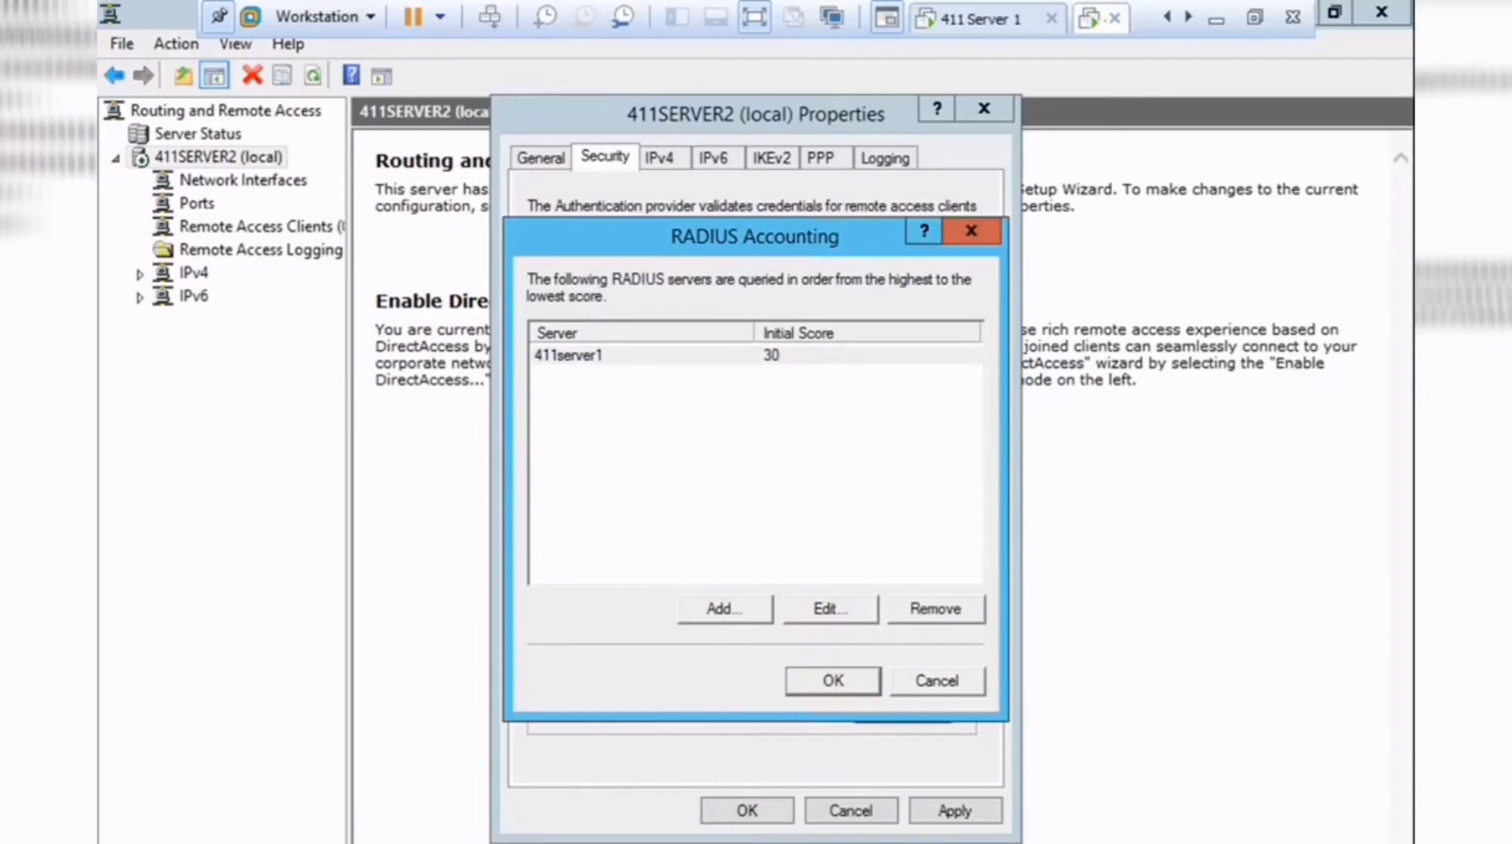
Accept the accounting server list, review the IPv4, IPv6, IKEv2, PPP and Logging tabs, and apply the properties.
left_click(833, 680)
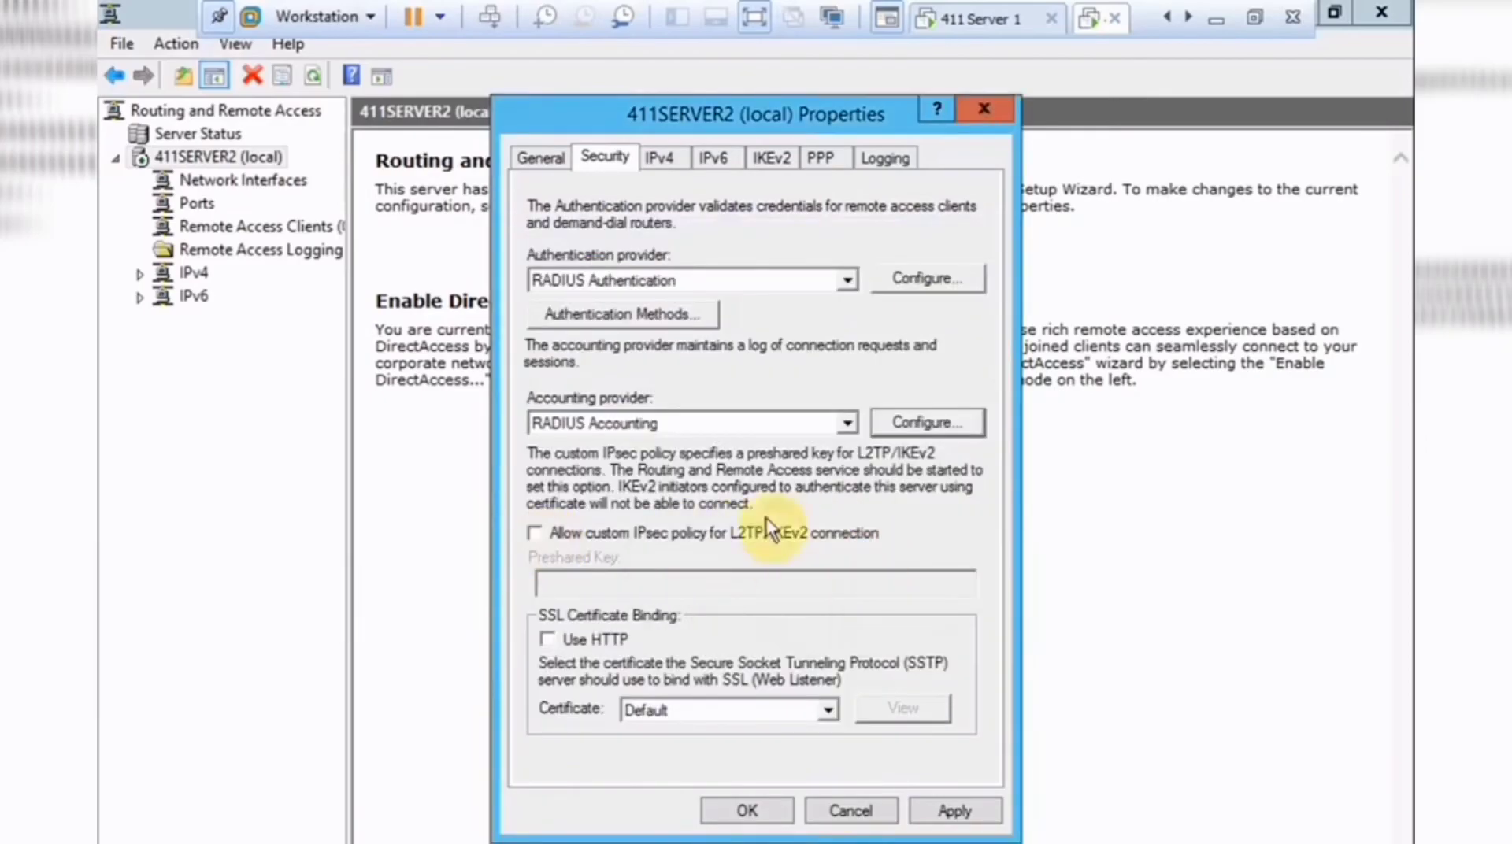
left_click(672, 160)
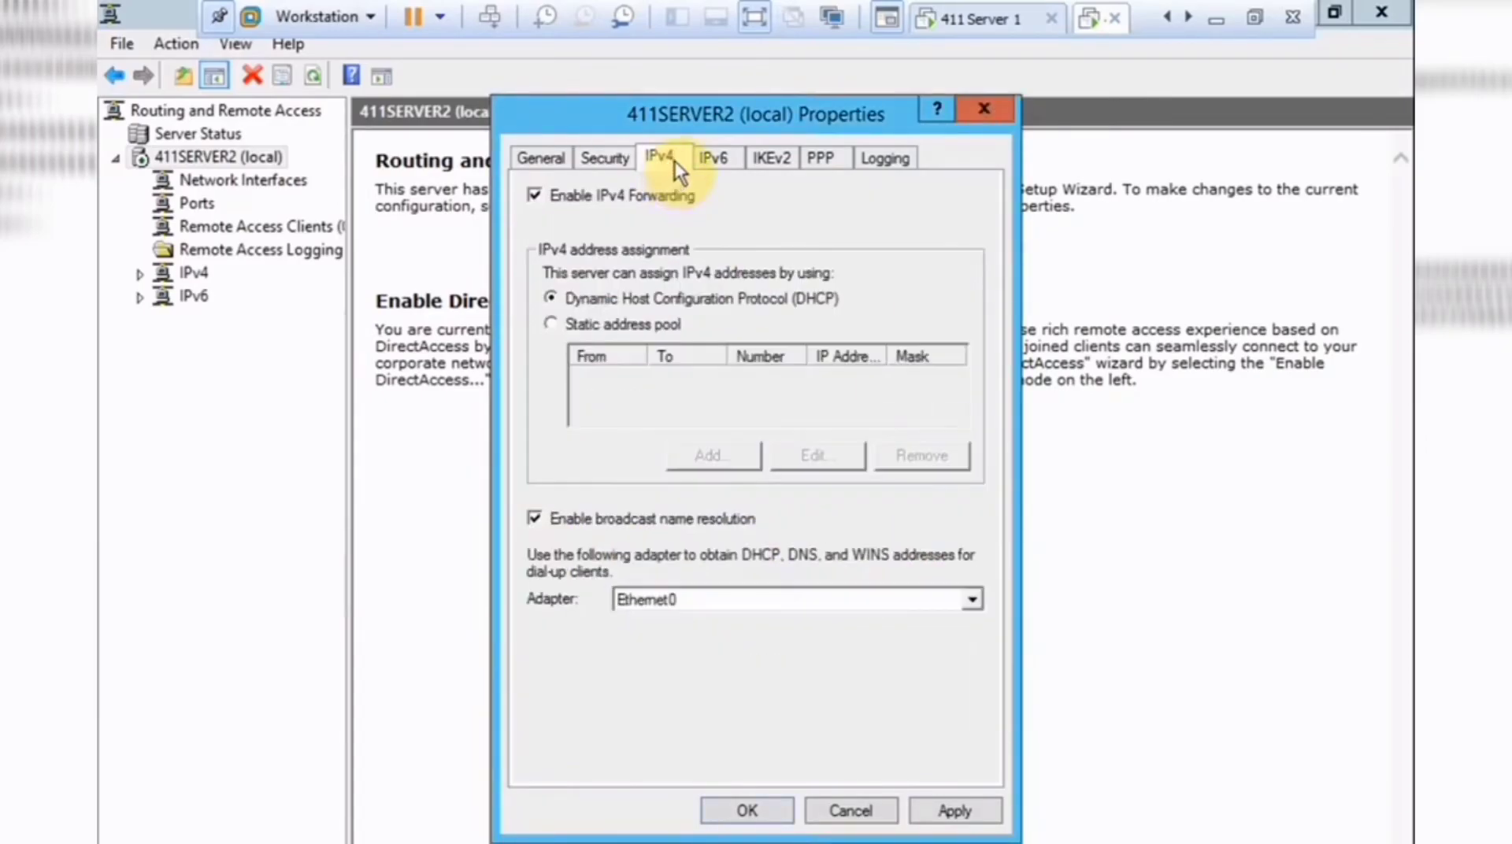
left_click(718, 157)
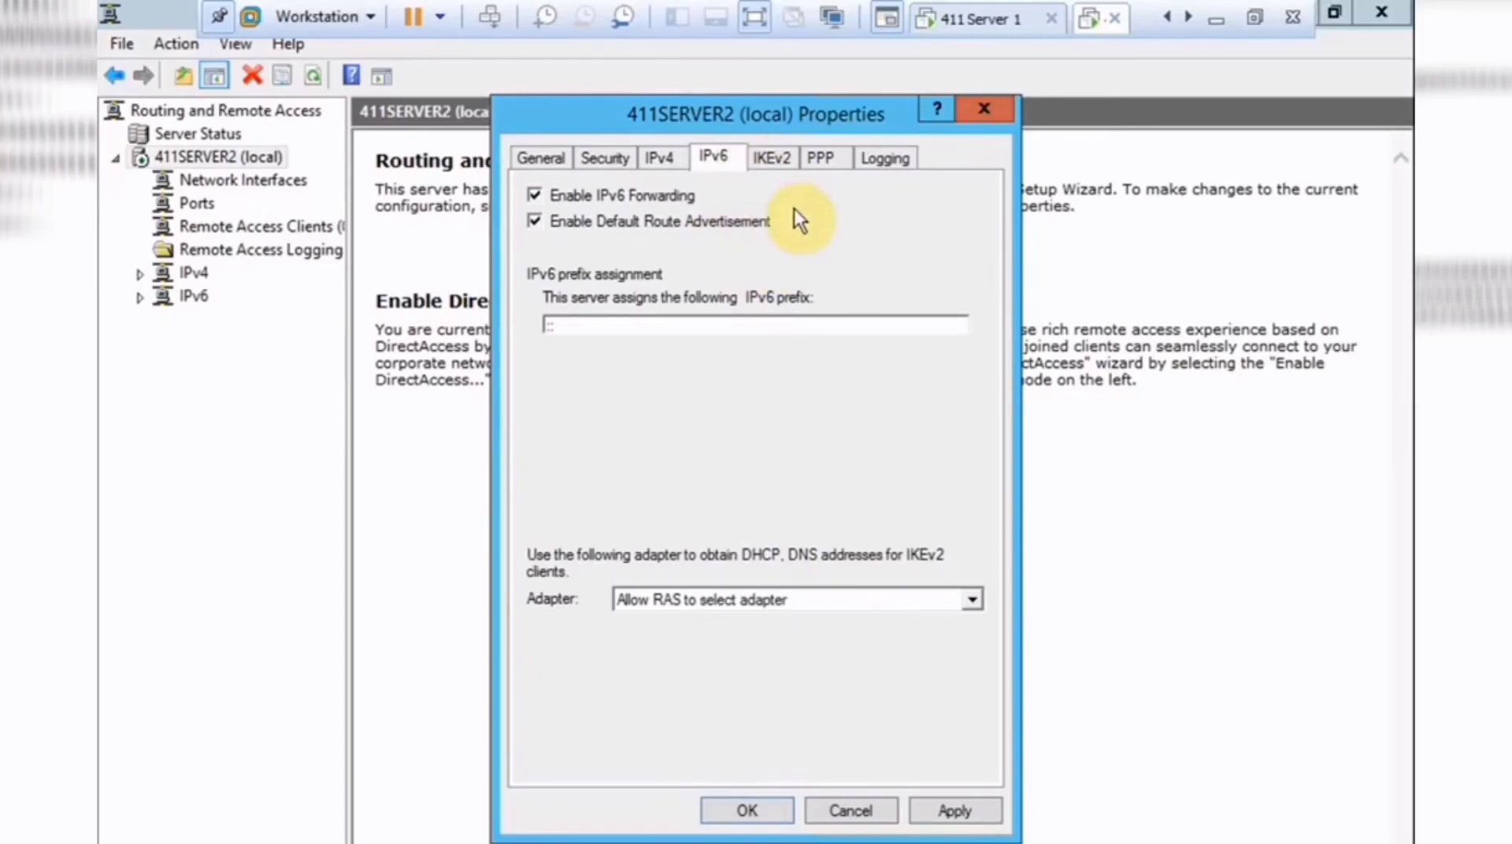
left_click(775, 160)
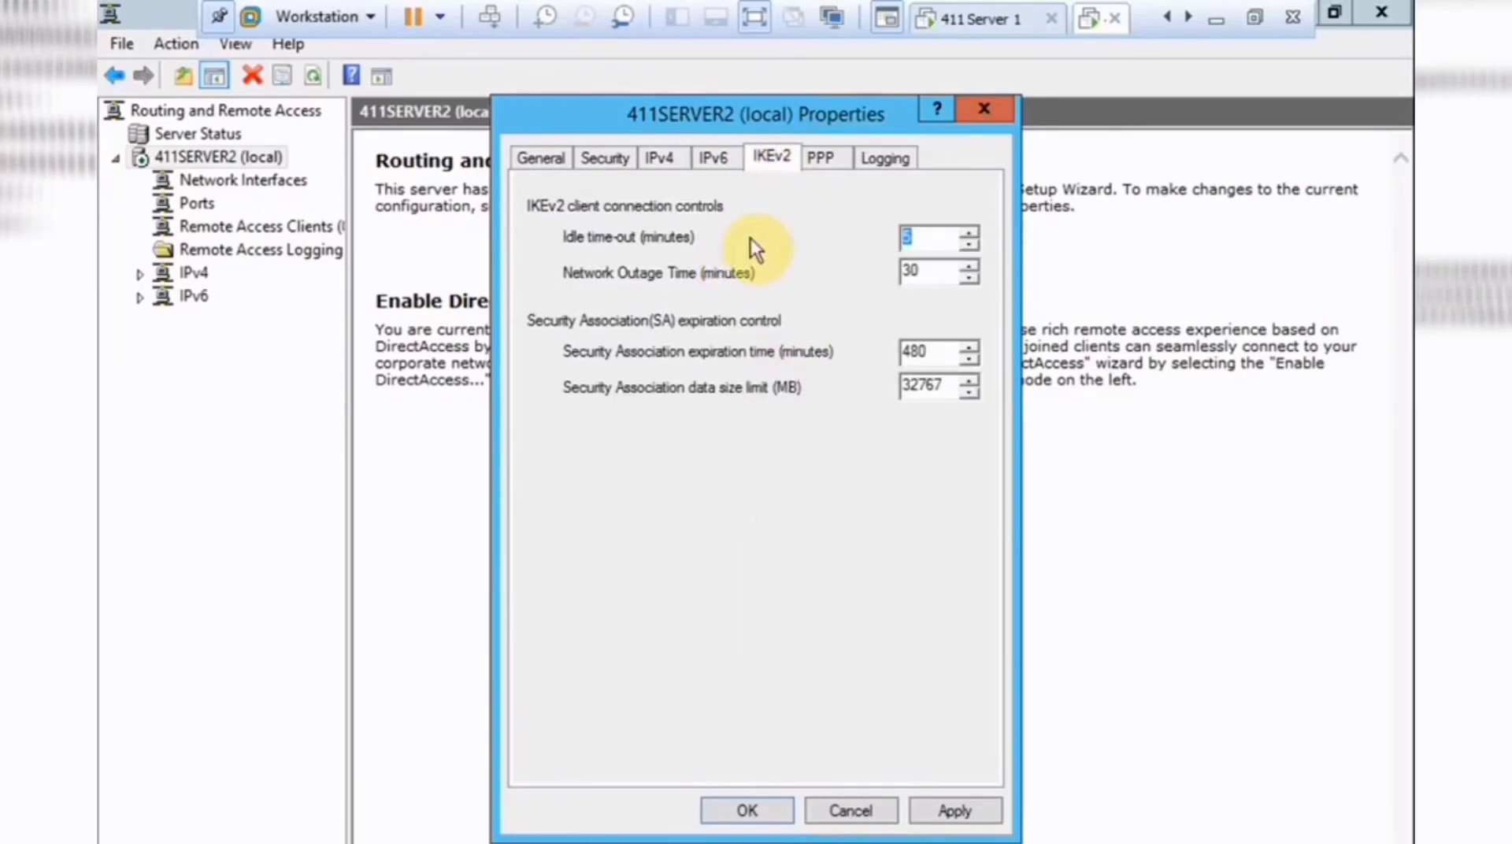
left_click(839, 165)
left_click(885, 157)
left_click(541, 157)
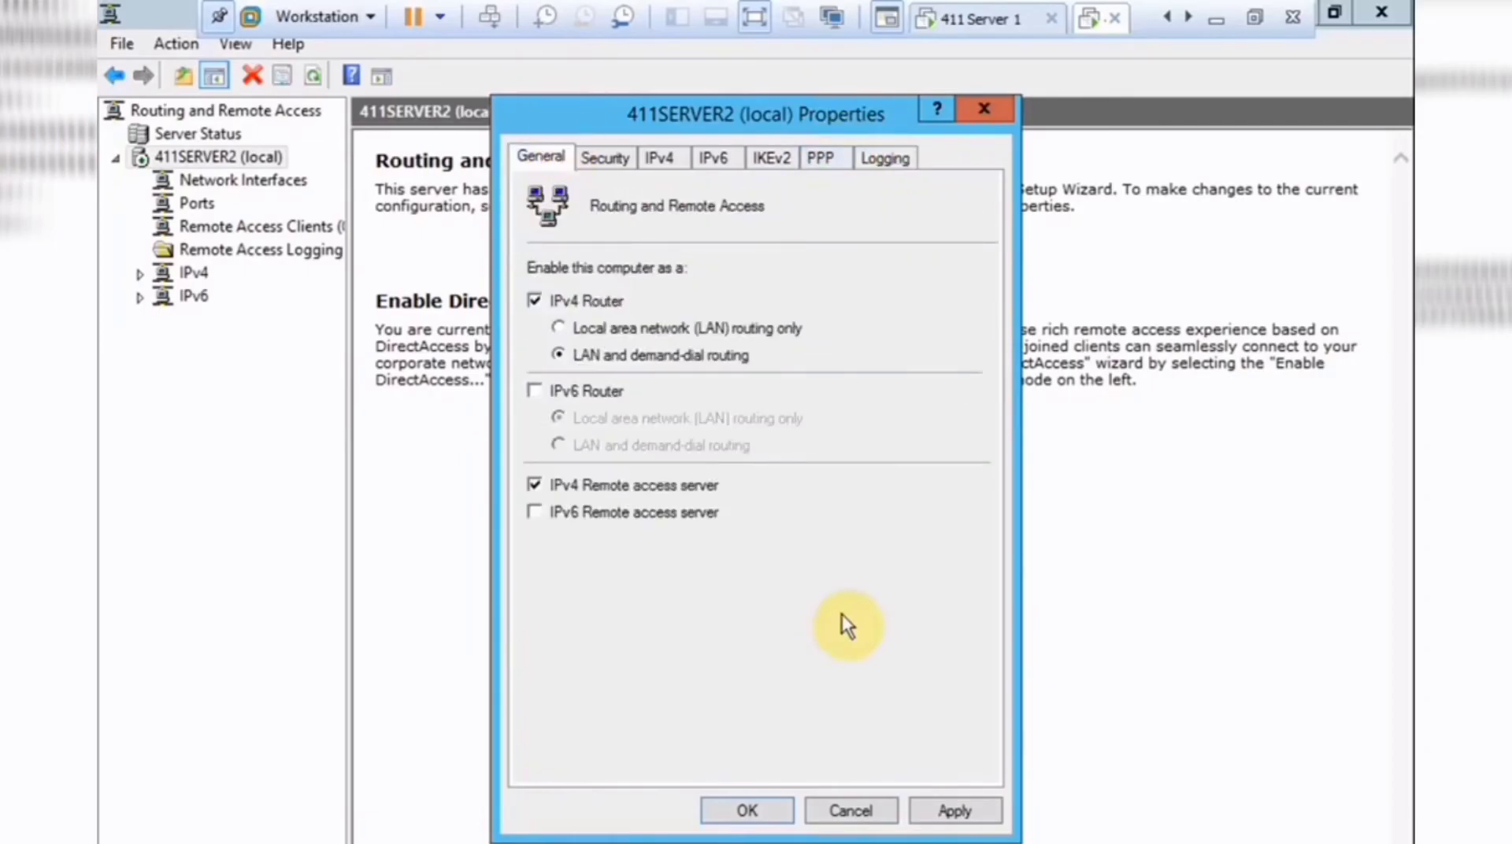
left_click(773, 811)
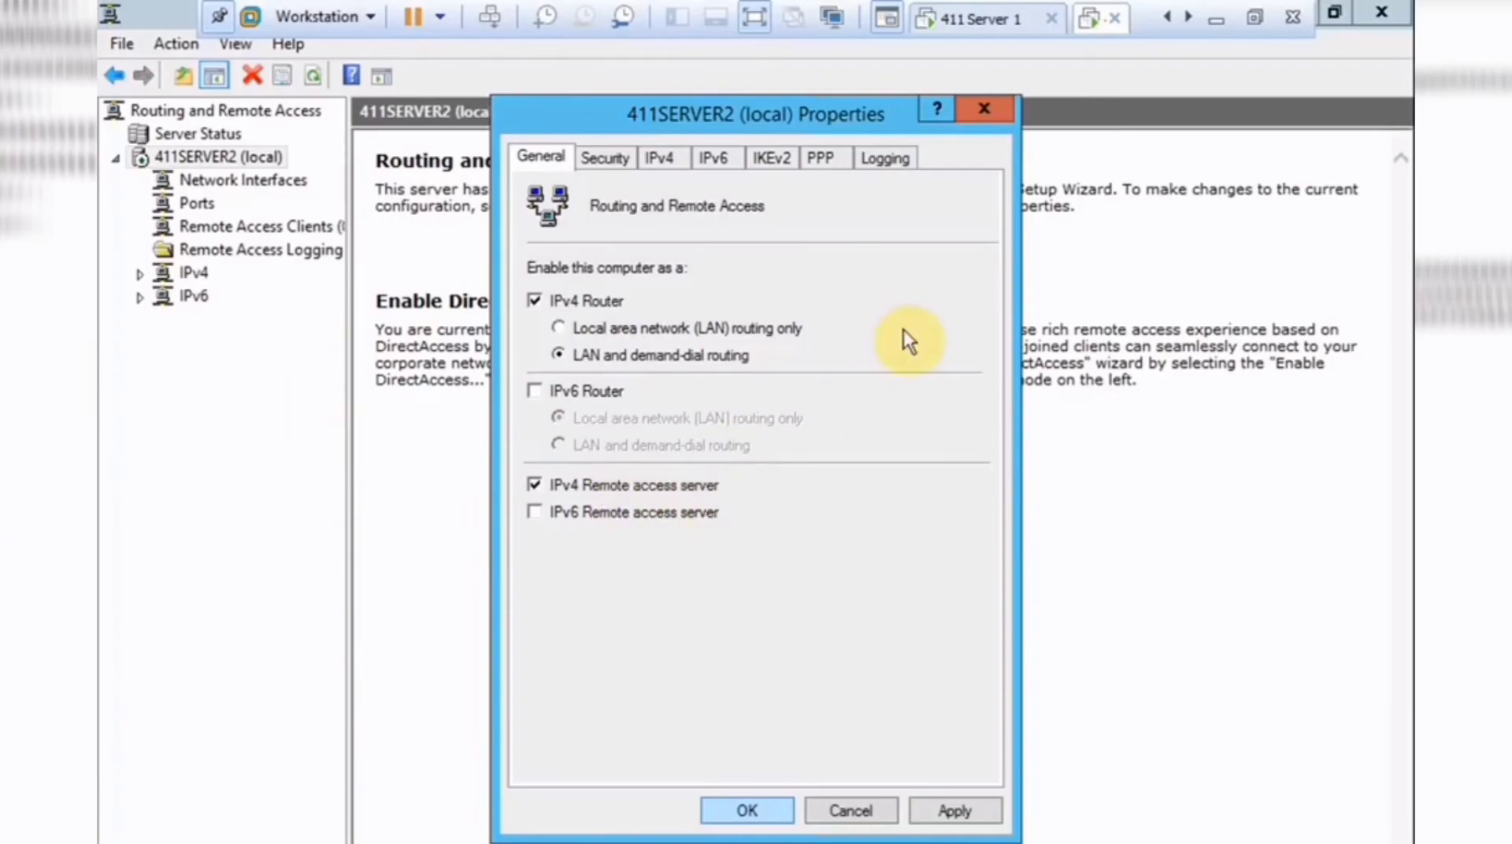
left_click(745, 810)
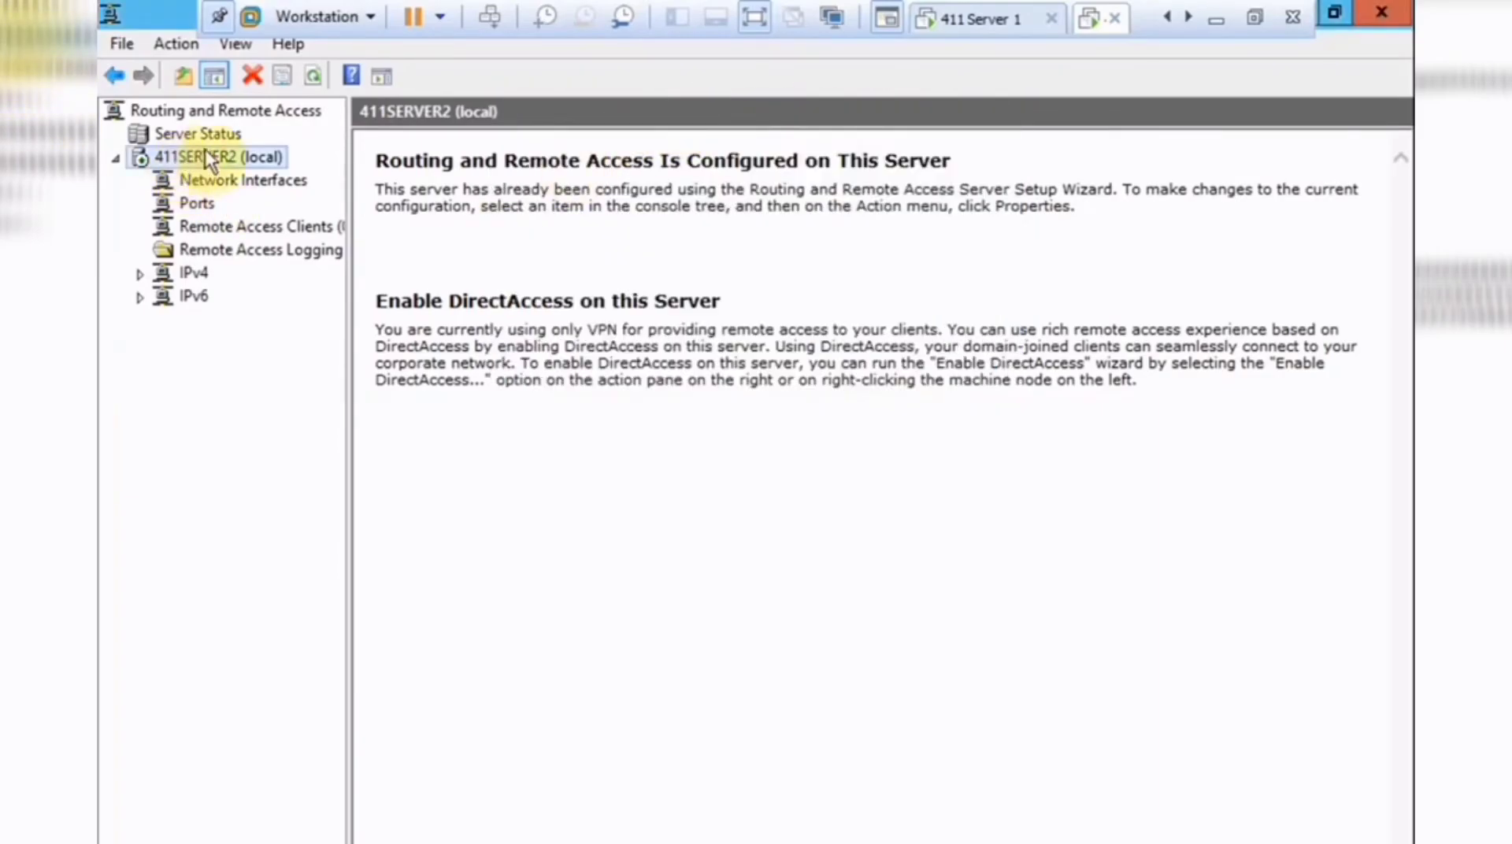
Restart the Routing and Remote Access service on 411SERVER2 via All Tasks.
right_click(233, 157)
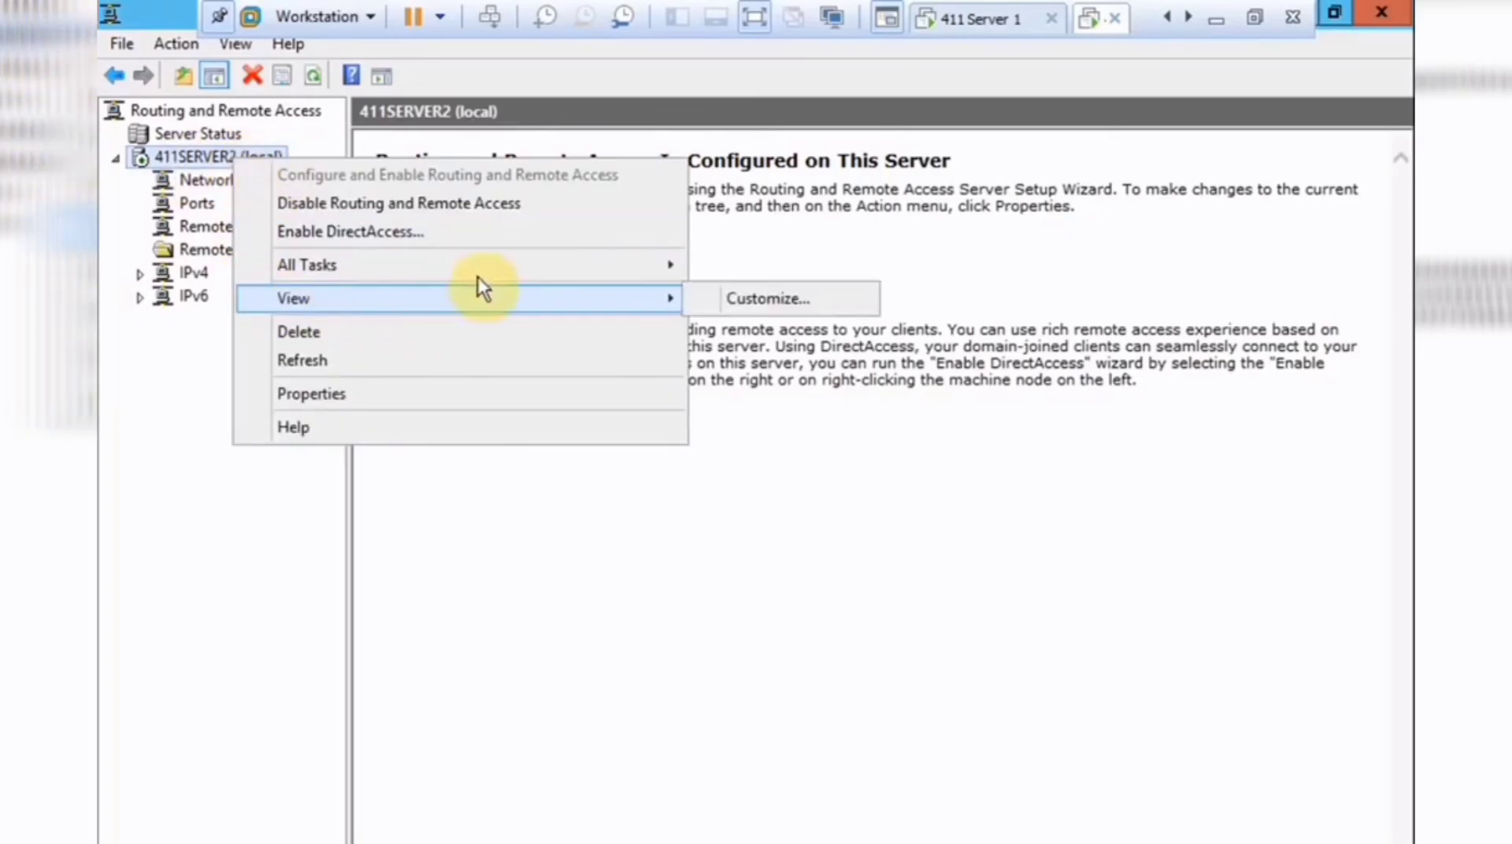
mouse_move(547, 274)
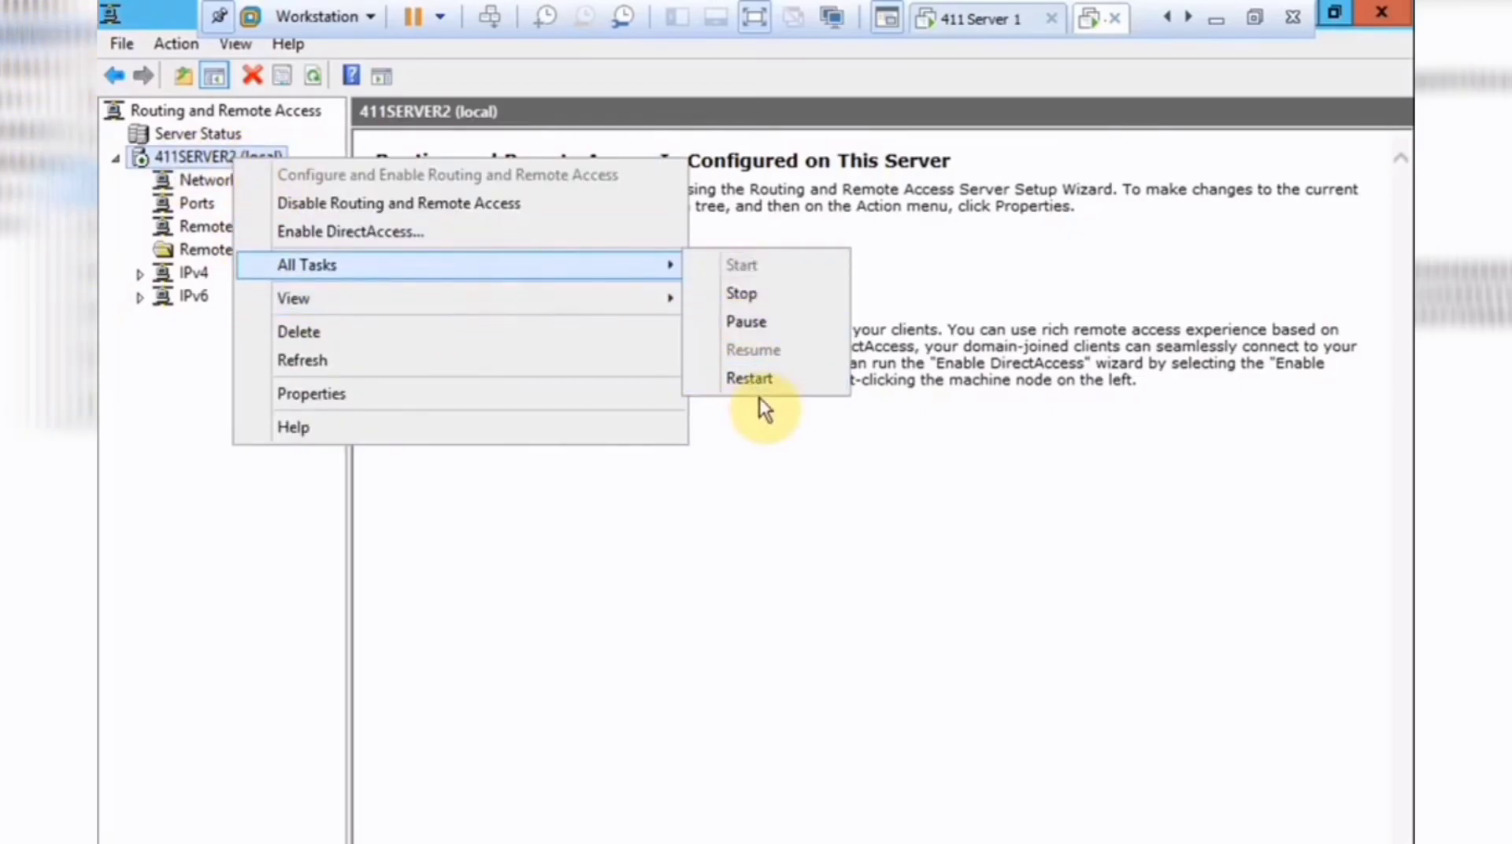
left_click(748, 379)
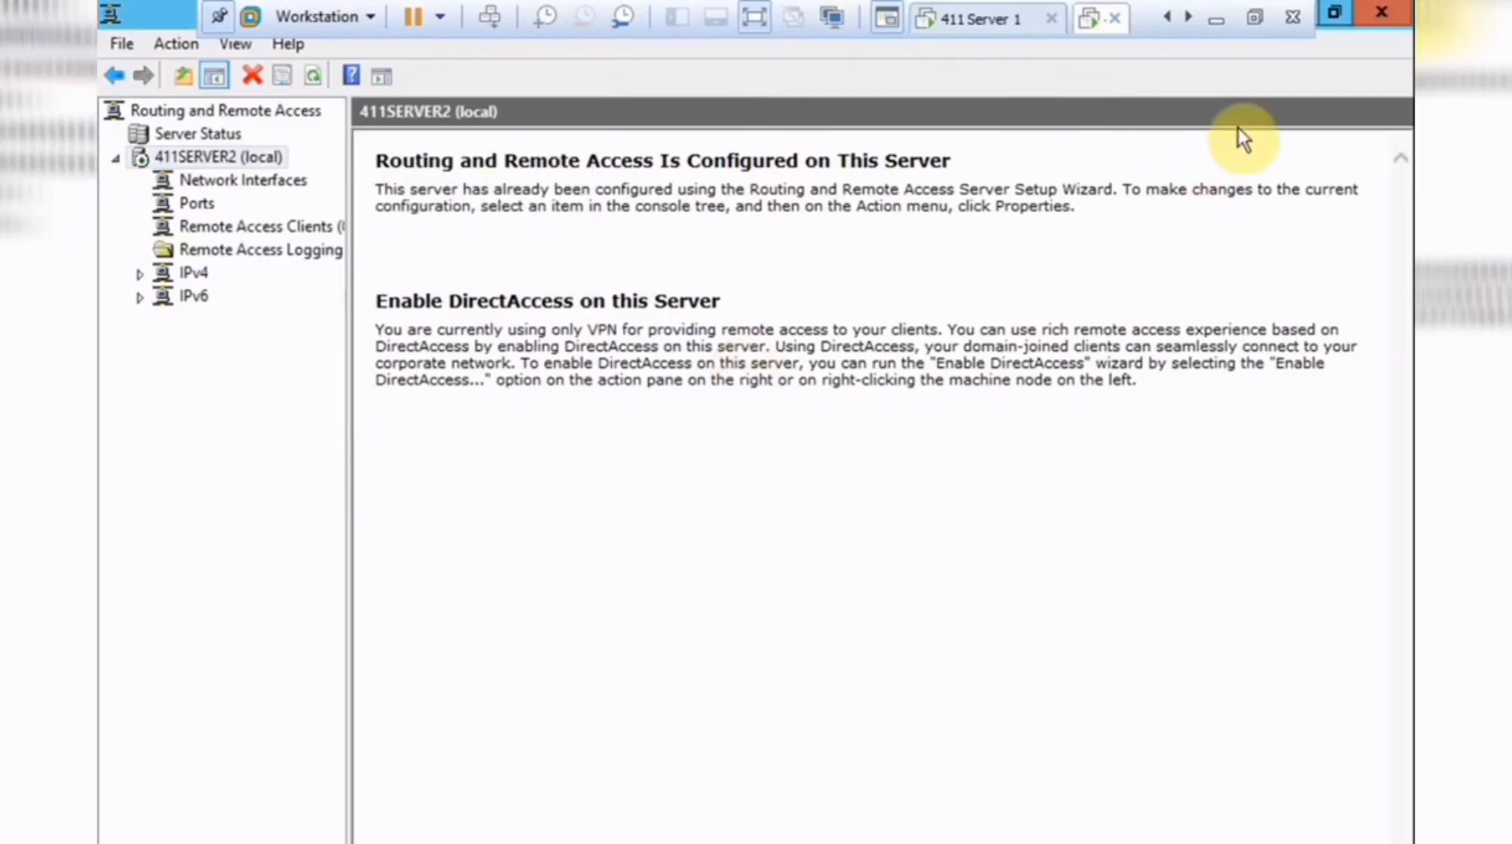
Close the consoles, run ipconfig to confirm address 10.11.1.3, then switch to Server 1.
left_click(1381, 11)
left_click(1383, 14)
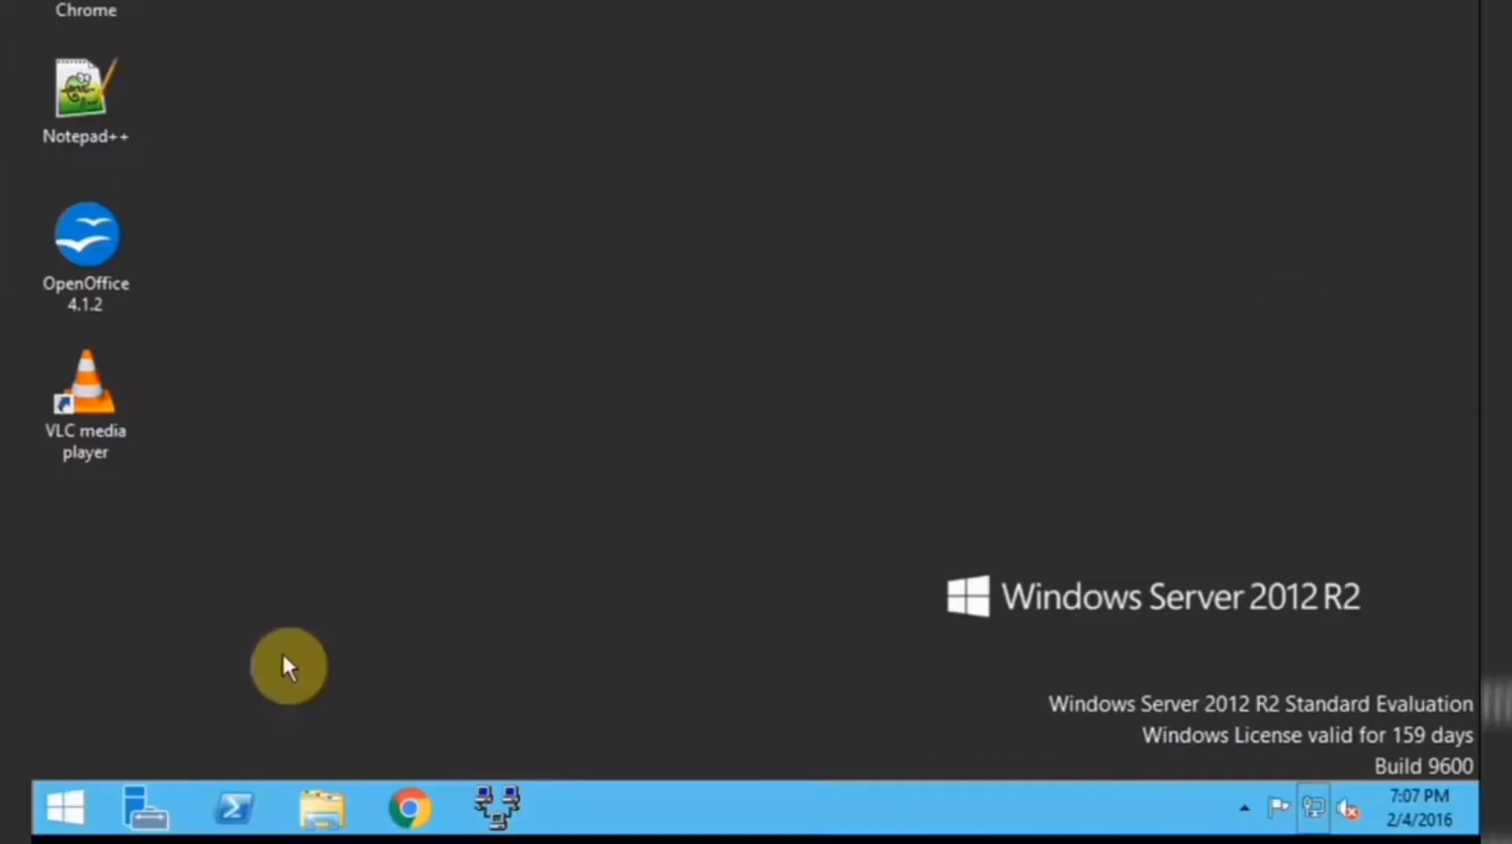
left_click(82, 800)
left_click(287, 403)
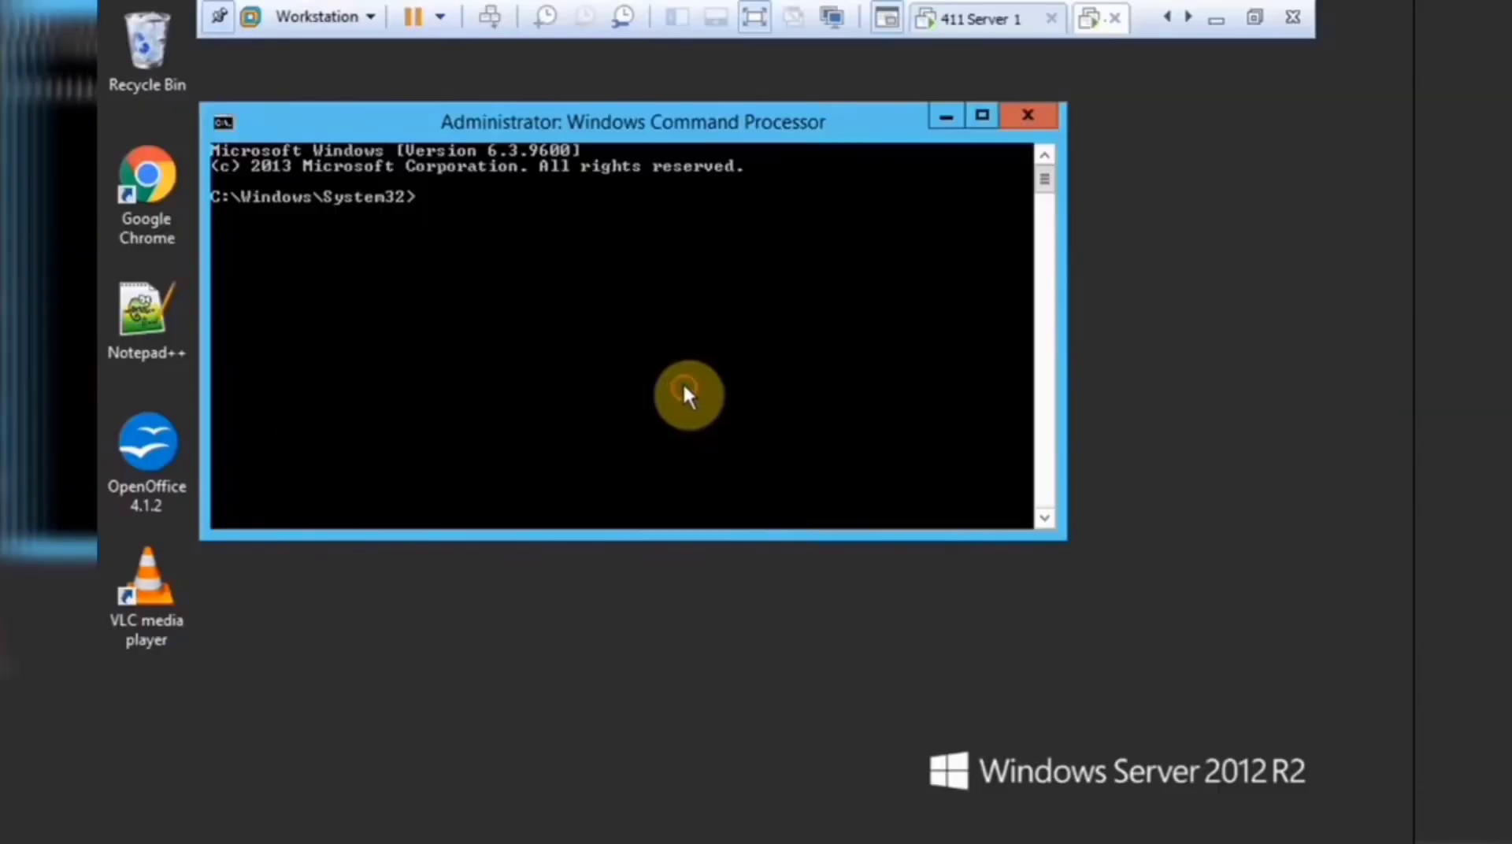
type("ipconfig")
key("Return")
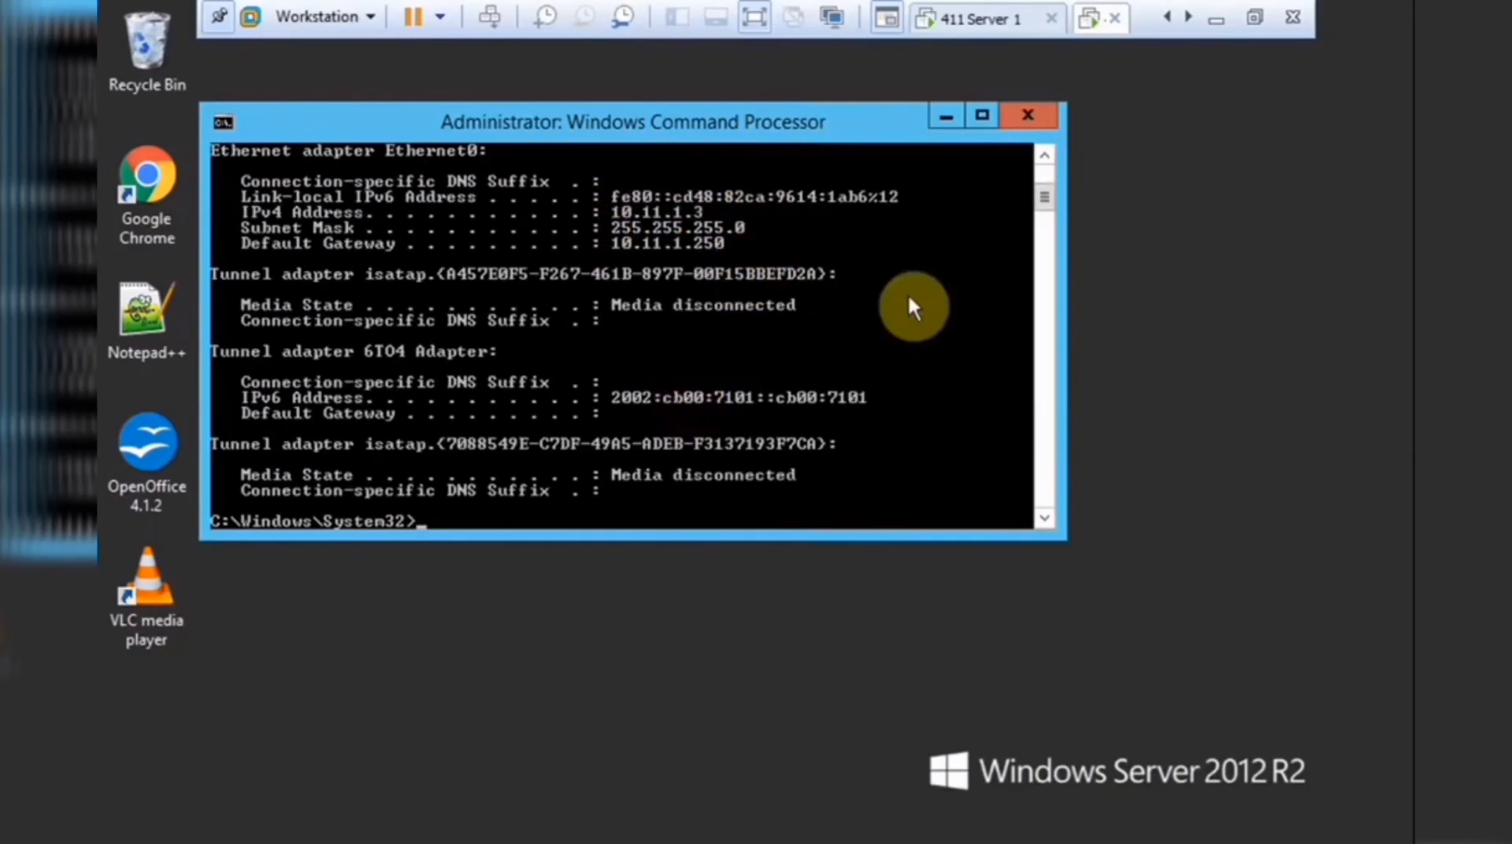
left_click(972, 30)
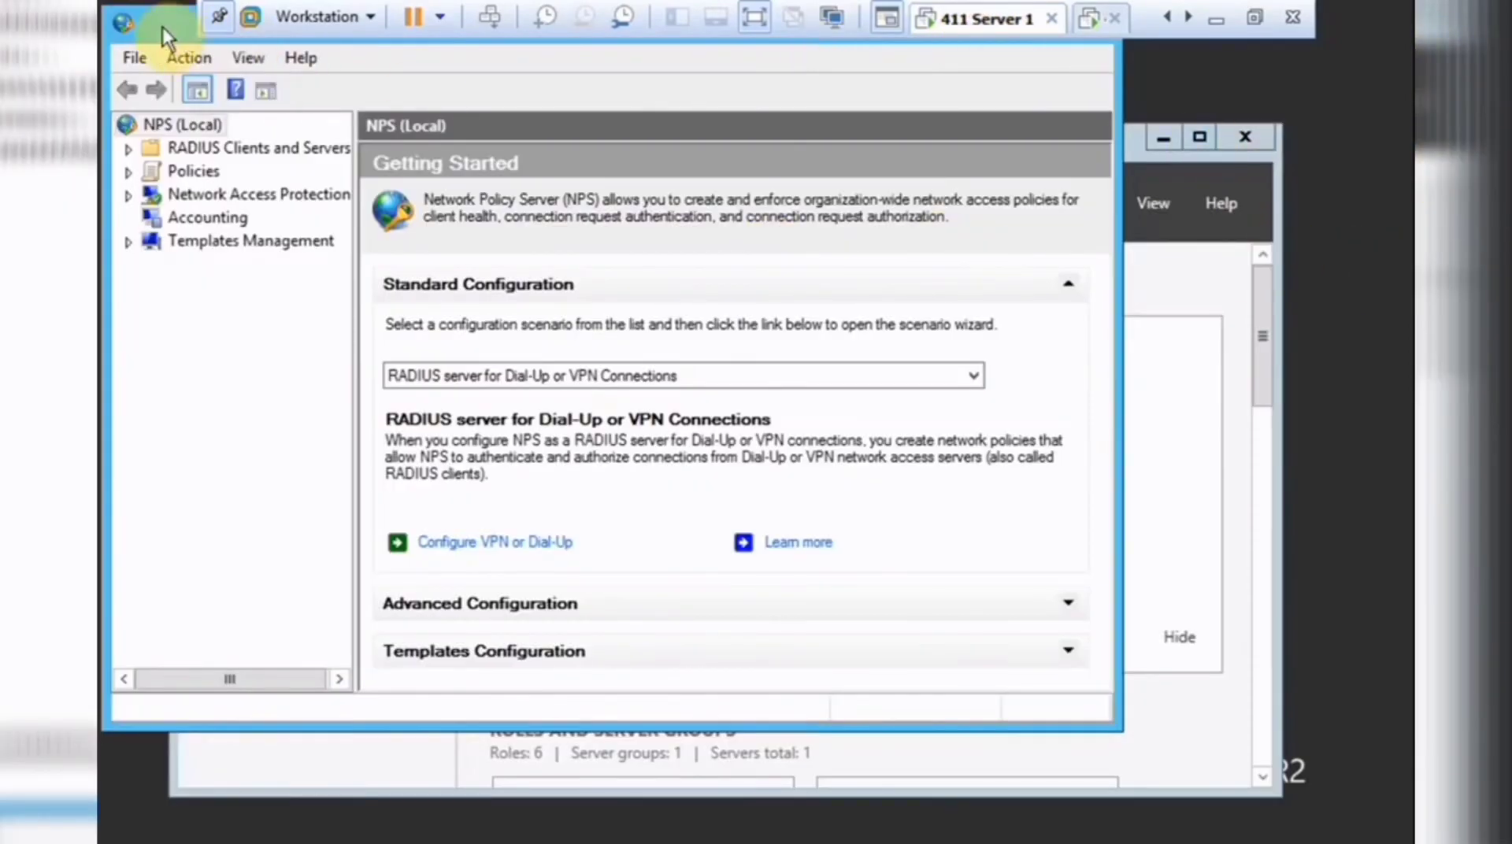
Close the NPS console and Server Manager on Server 1.
left_click_drag(119, 19, 284, 134)
left_click(1244, 140)
left_click(1240, 146)
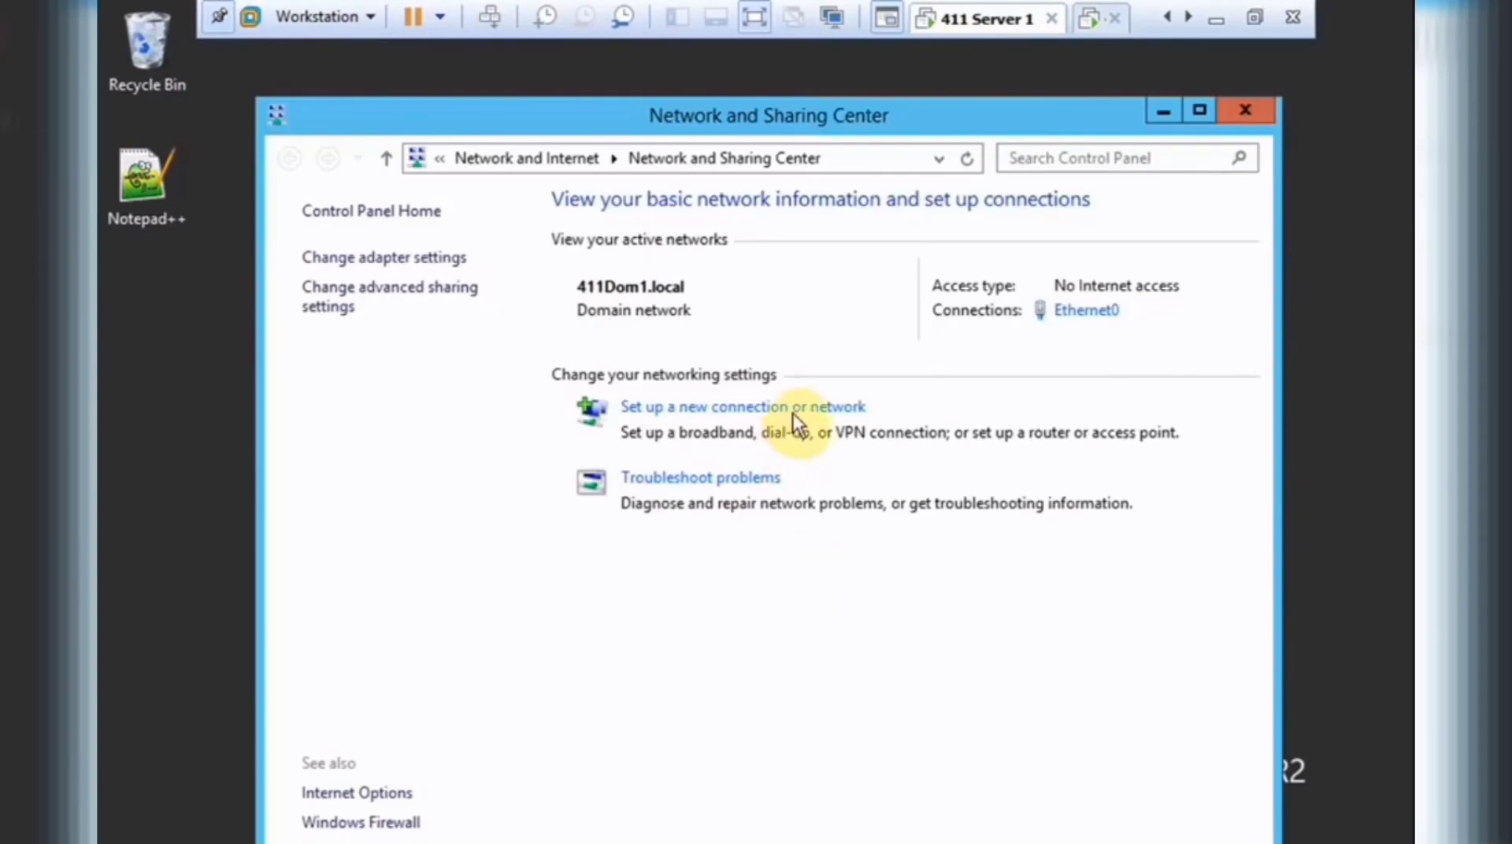
Create a new workplace VPN connection to 10.11.1.3.
left_click(792, 413)
left_click(692, 445)
left_click(993, 728)
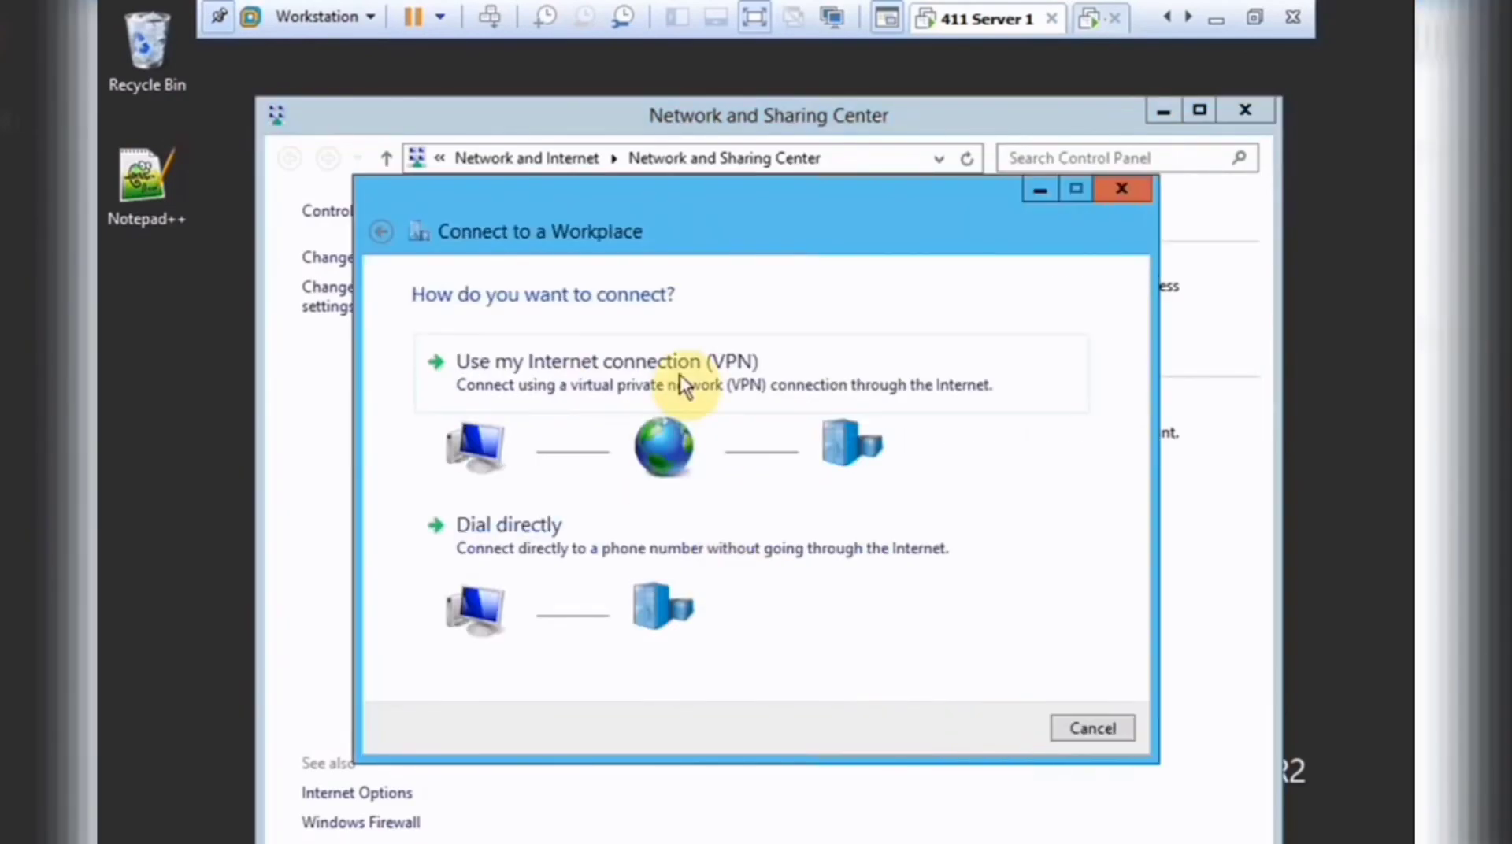
left_click(585, 375)
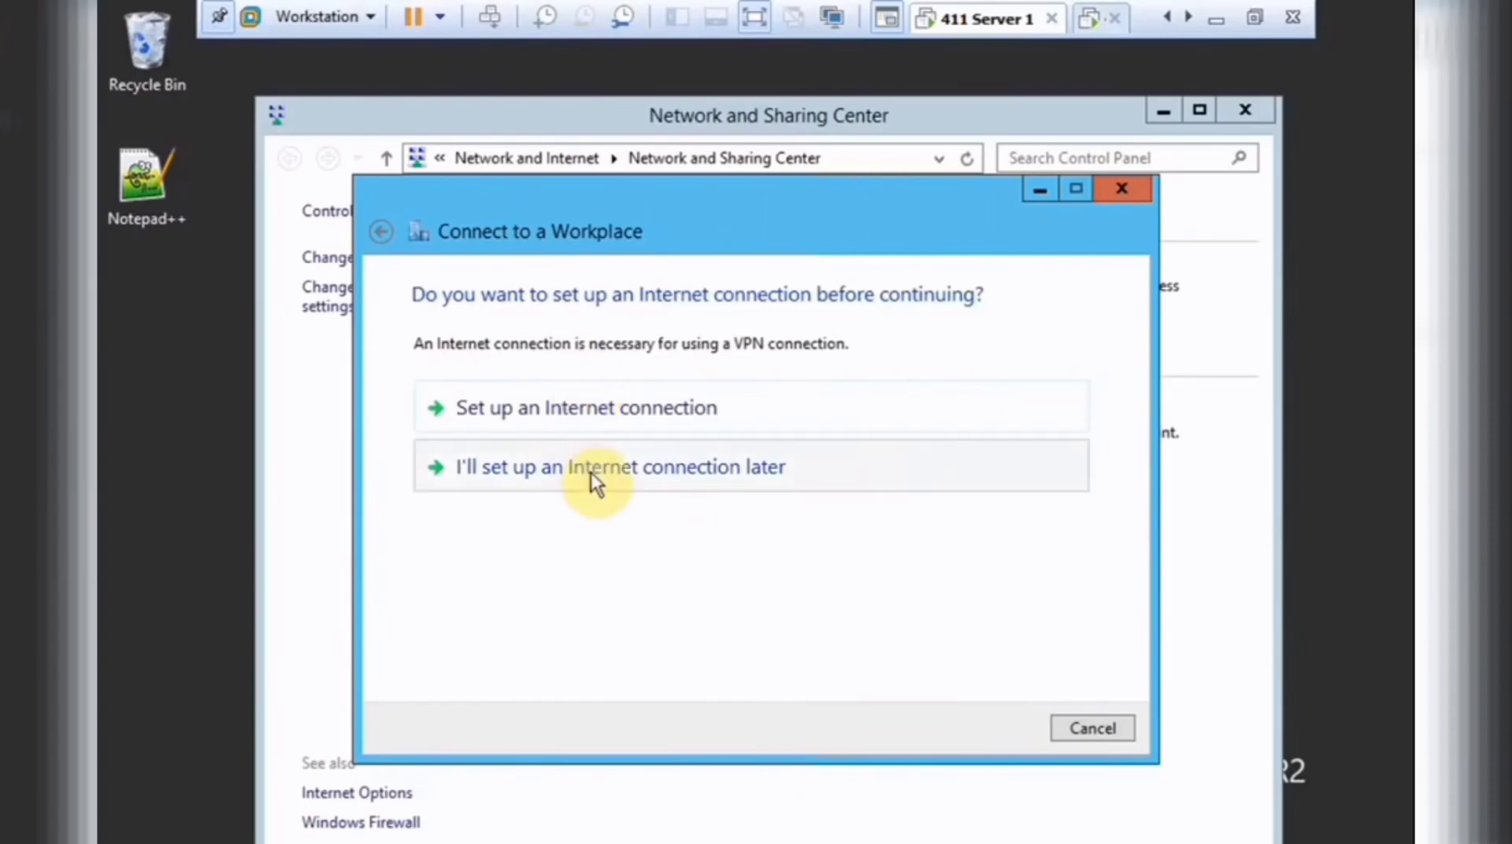
left_click(591, 473)
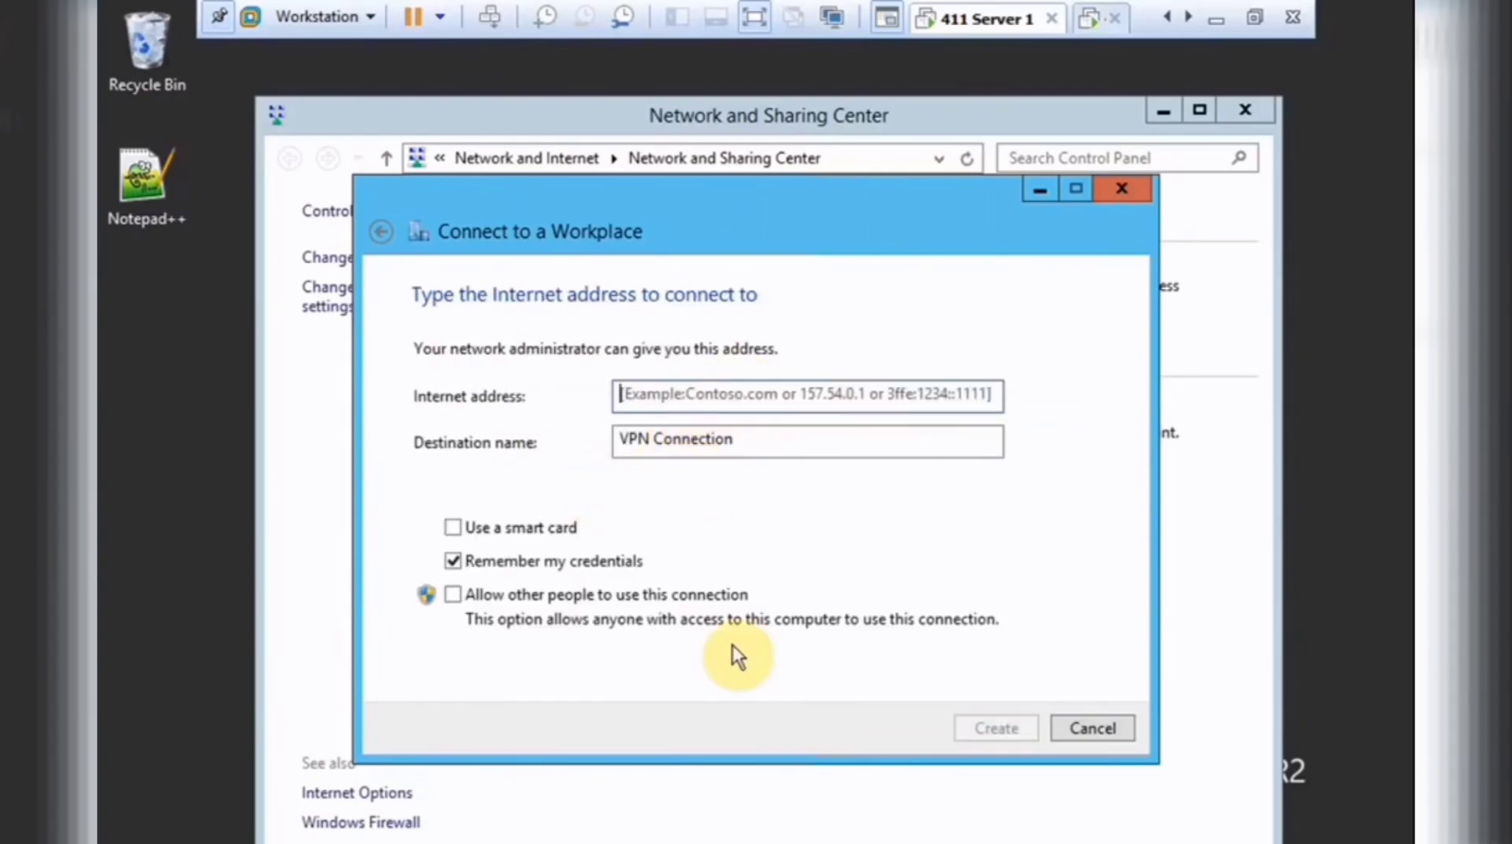
type("10.11.1.3")
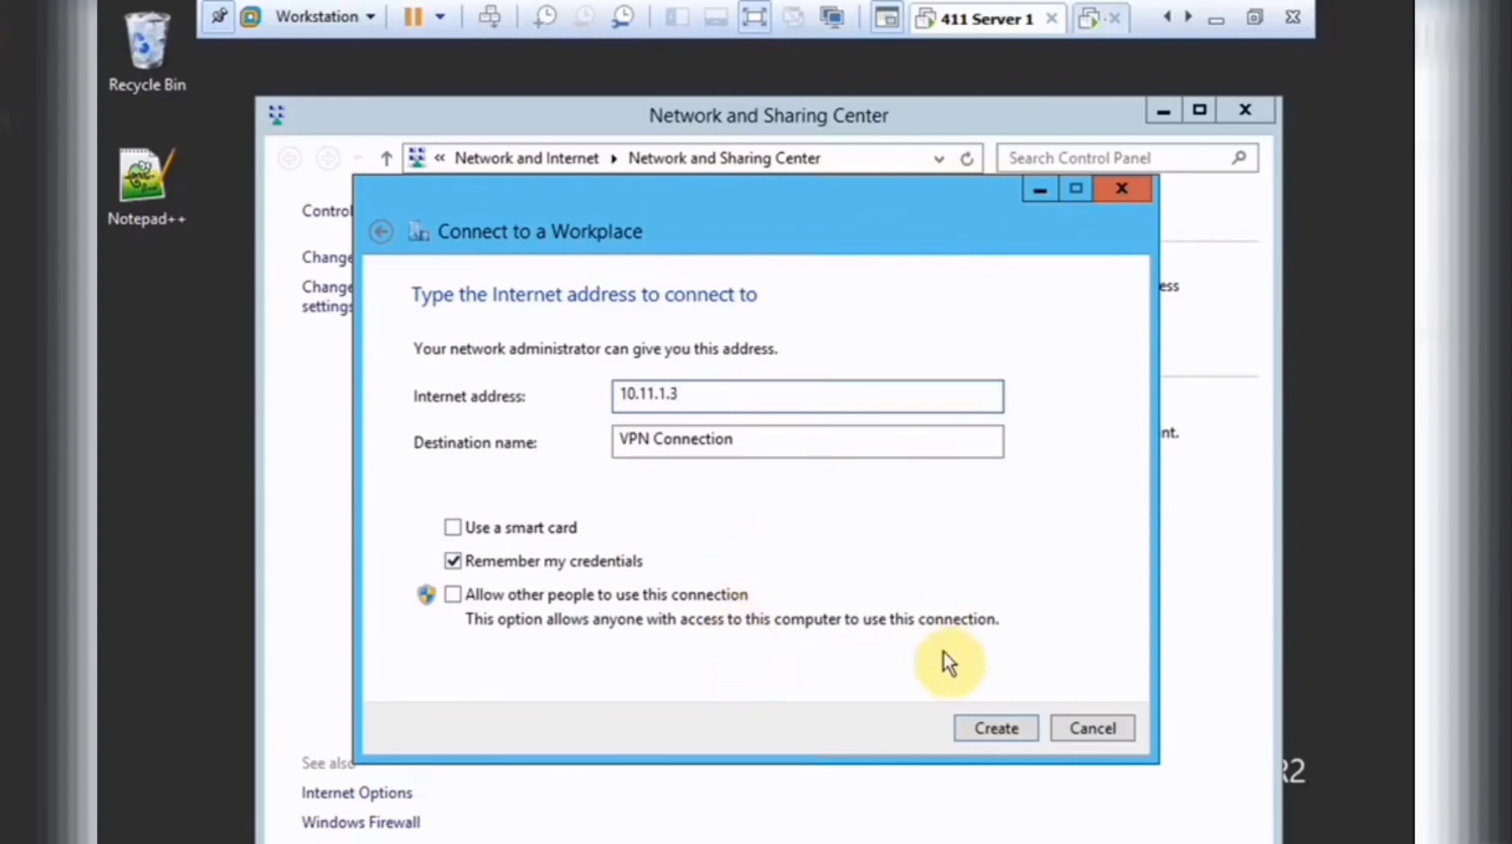
left_click(996, 726)
Set the VPN Connection's security to allow chosen protocols with Microsoft CHAP Version 2 instead of EAP.
left_click(439, 258)
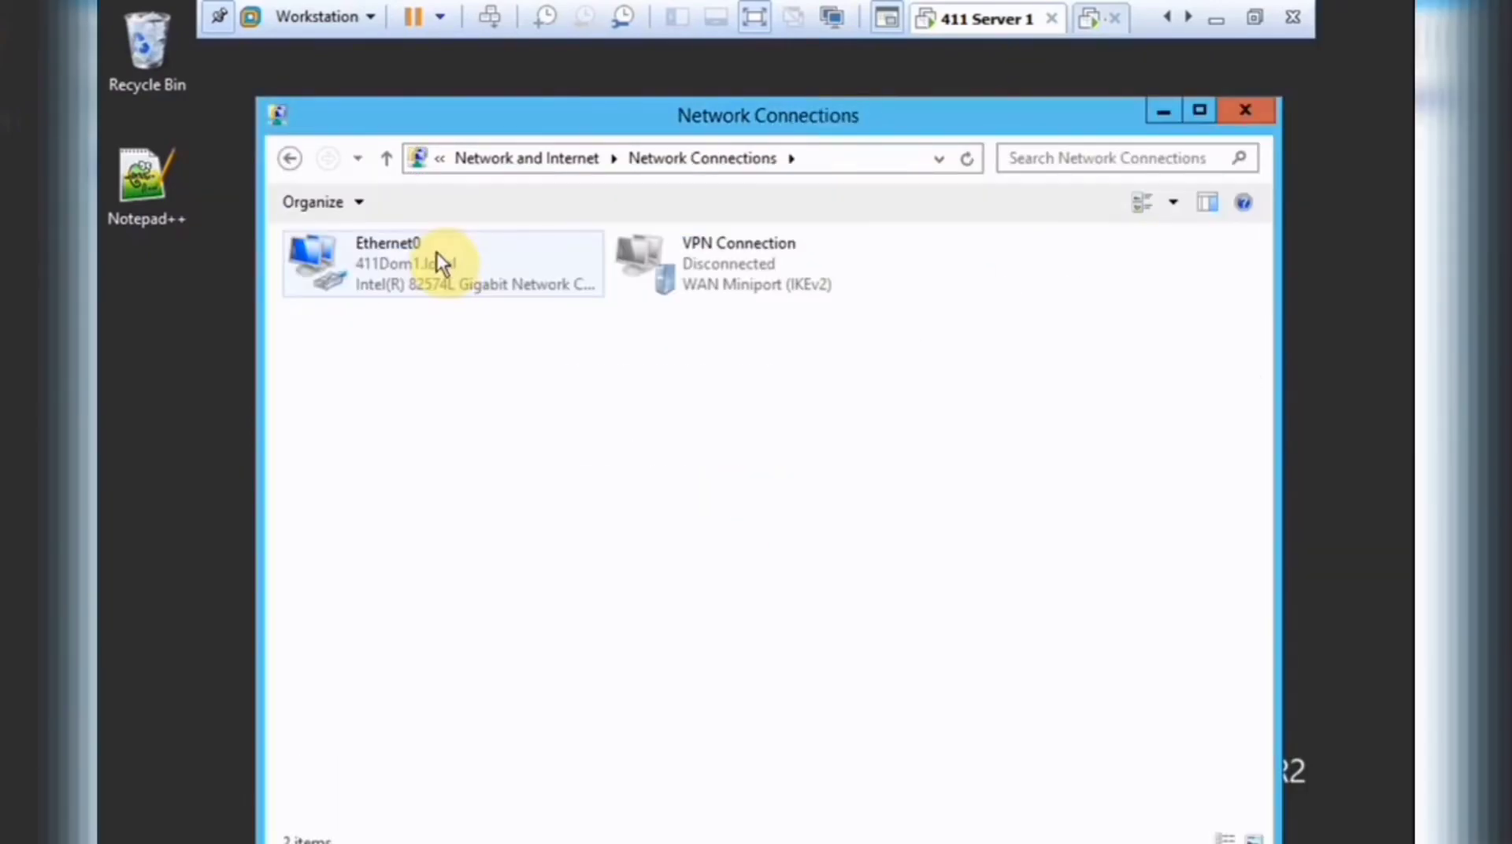
right_click(763, 264)
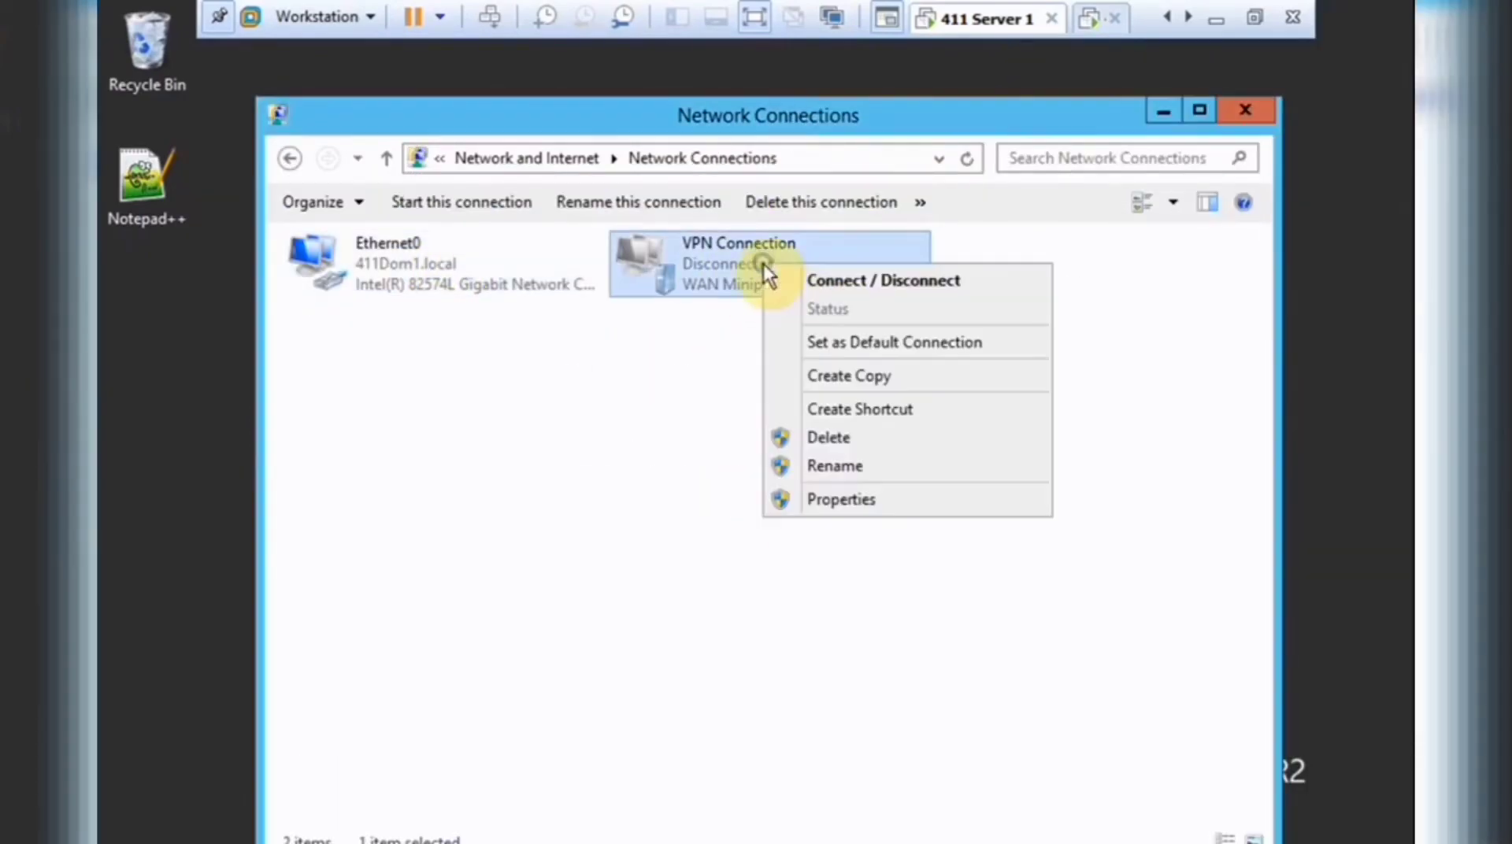
left_click(842, 498)
left_click(717, 235)
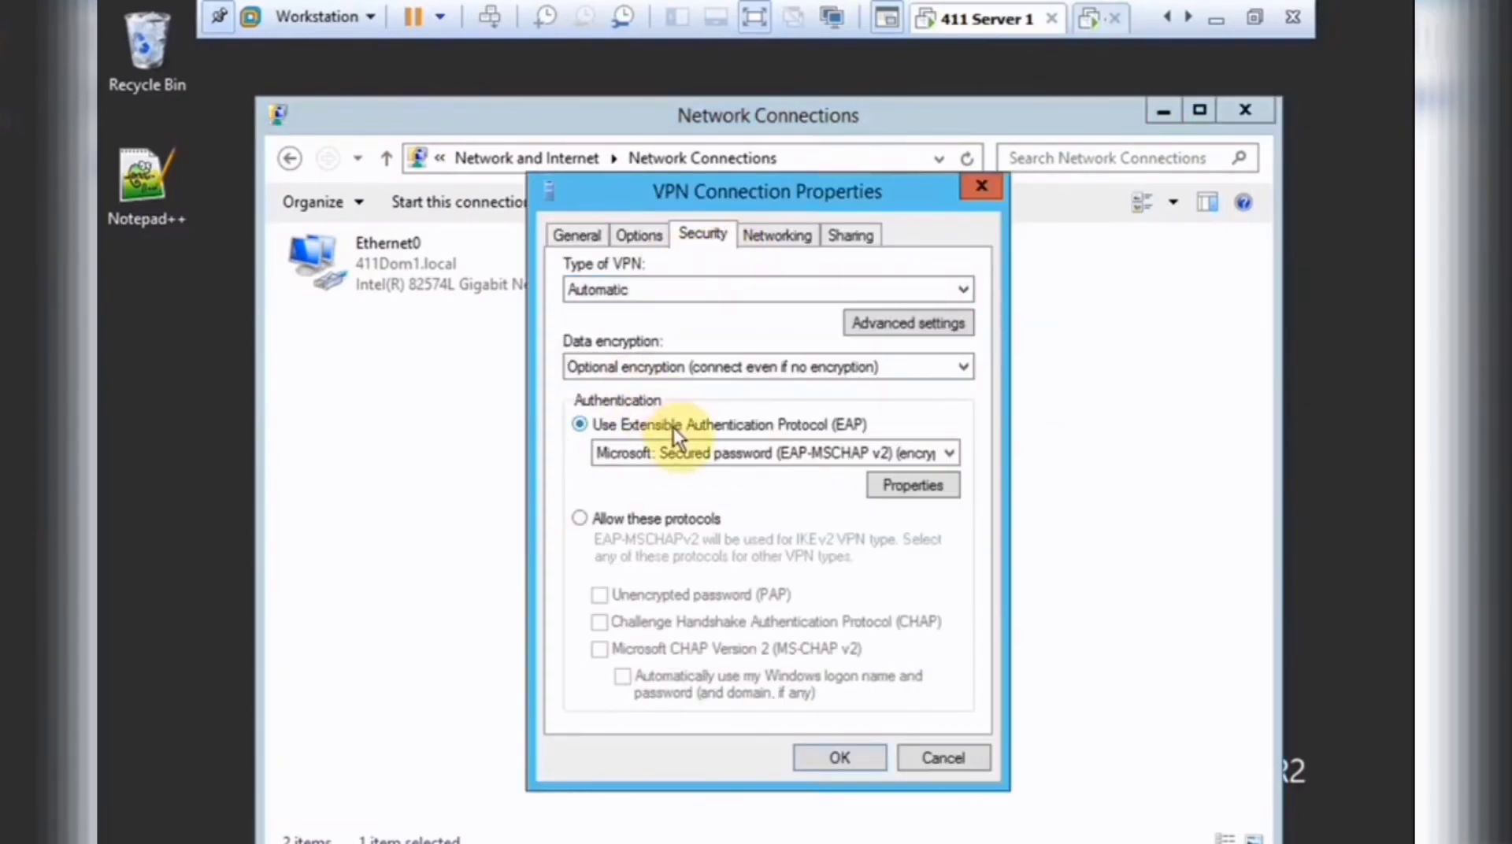
left_click(673, 520)
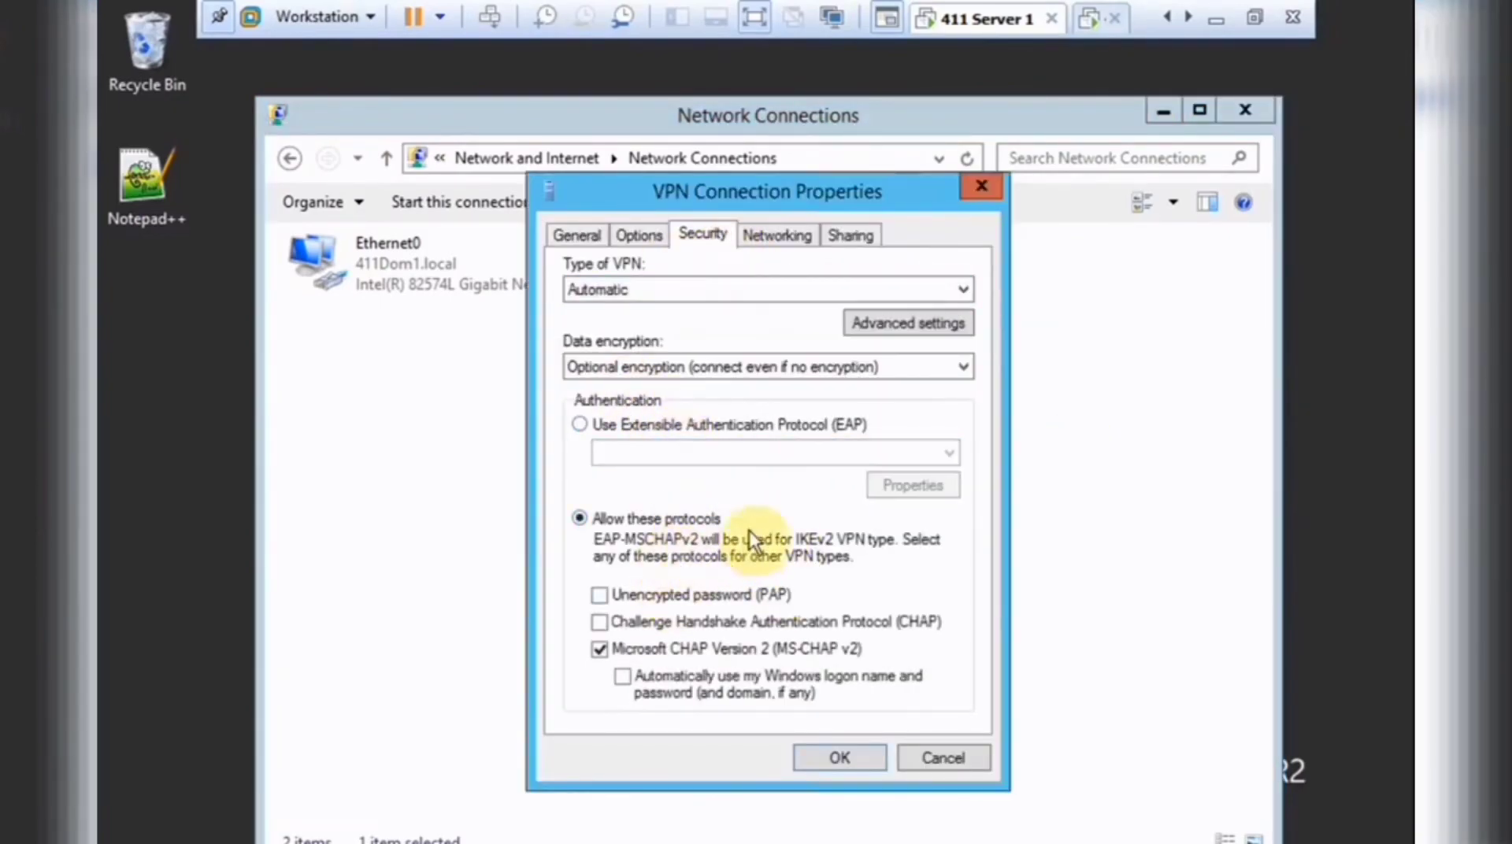
Save the VPN security settings and connect the VPN as administrator with the account password.
left_click(853, 761)
left_click(1349, 795)
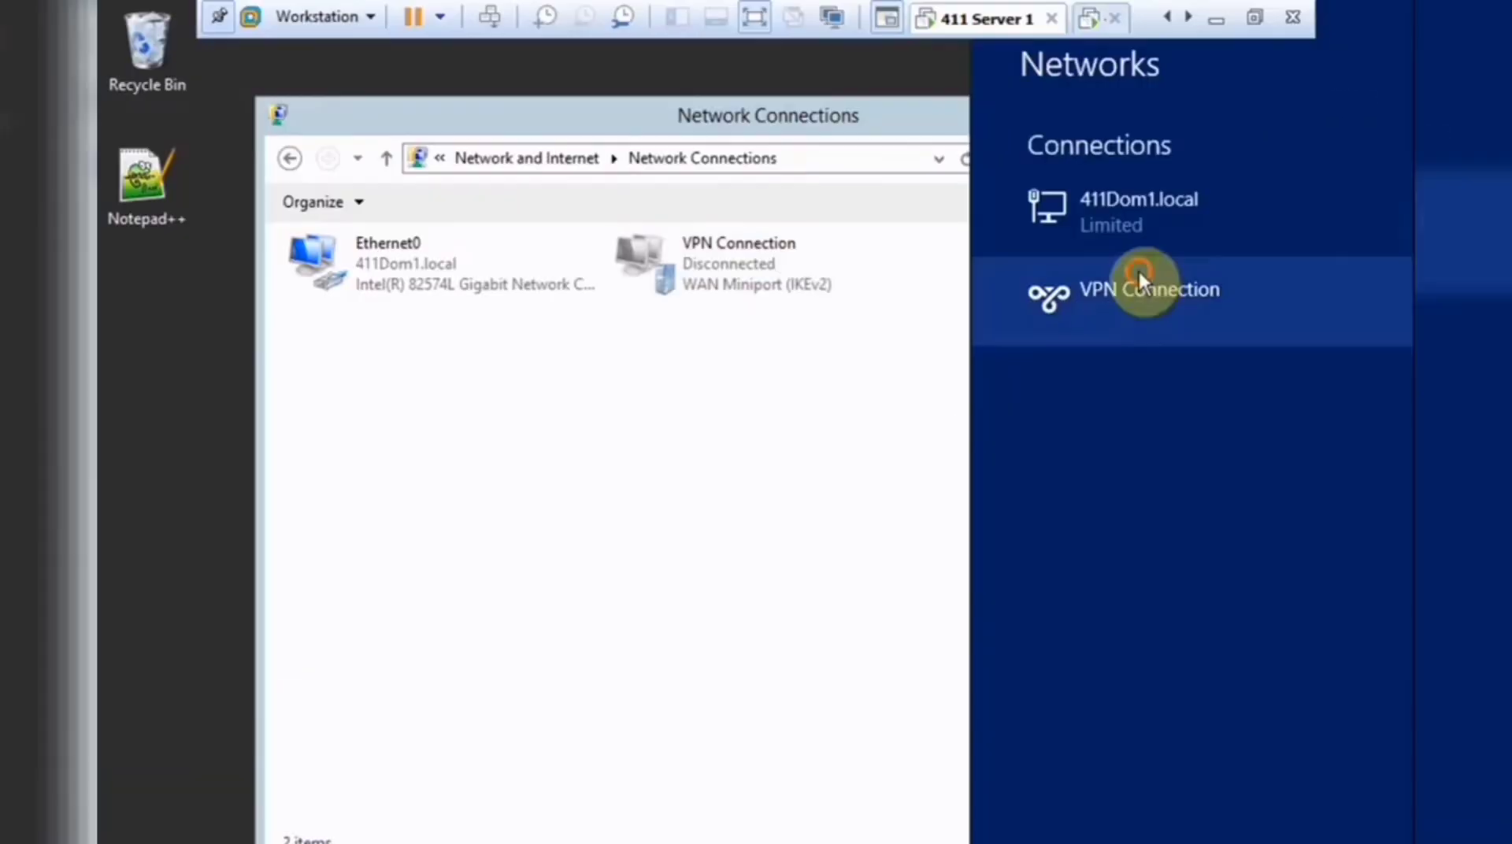
left_click(1139, 276)
left_click(1295, 359)
type("administrator")
key("Tab")
type("******")
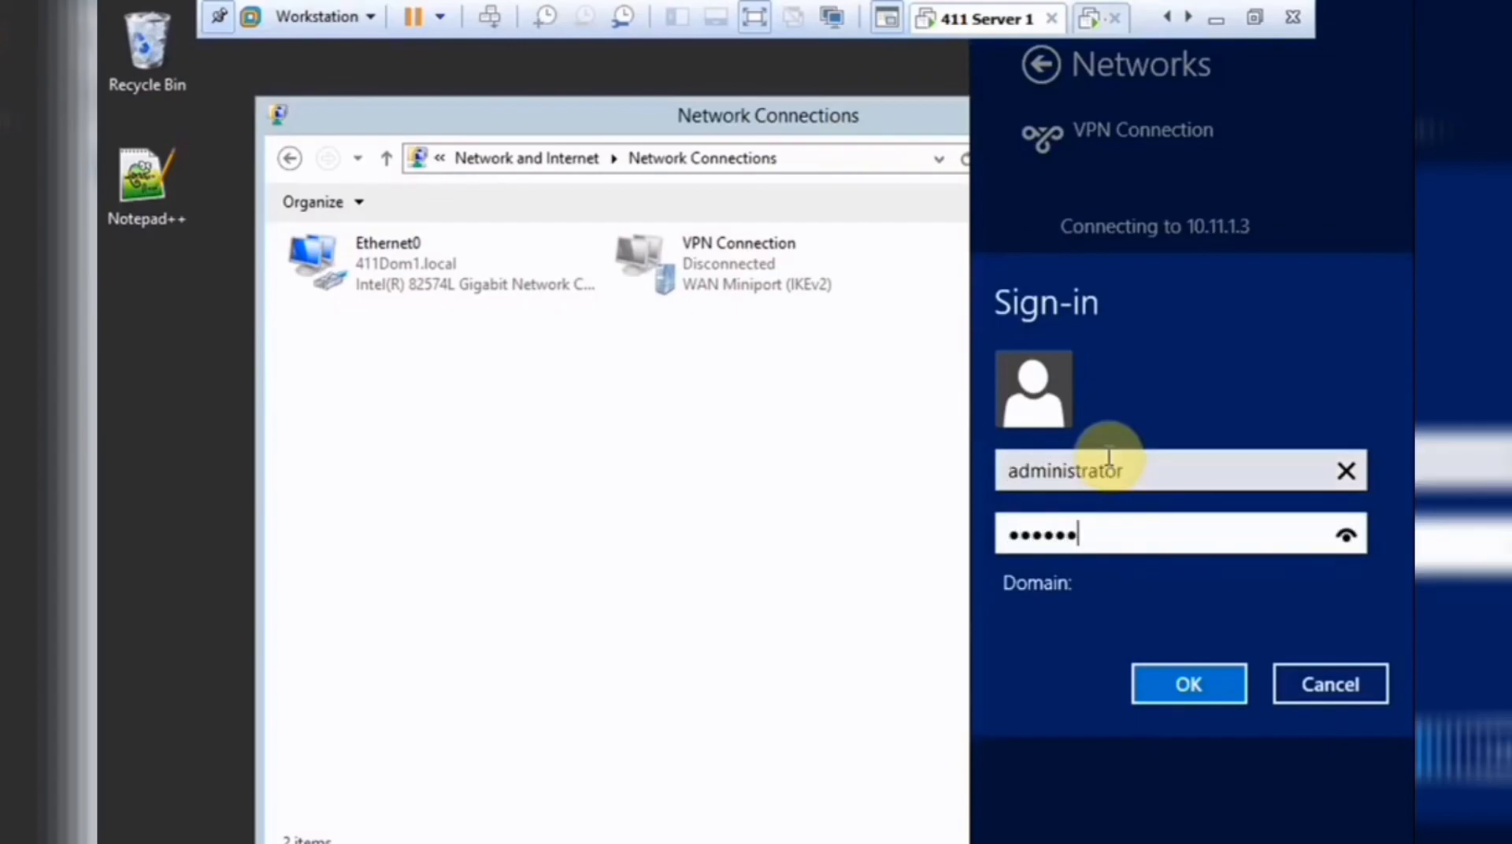
type("***")
key("Return")
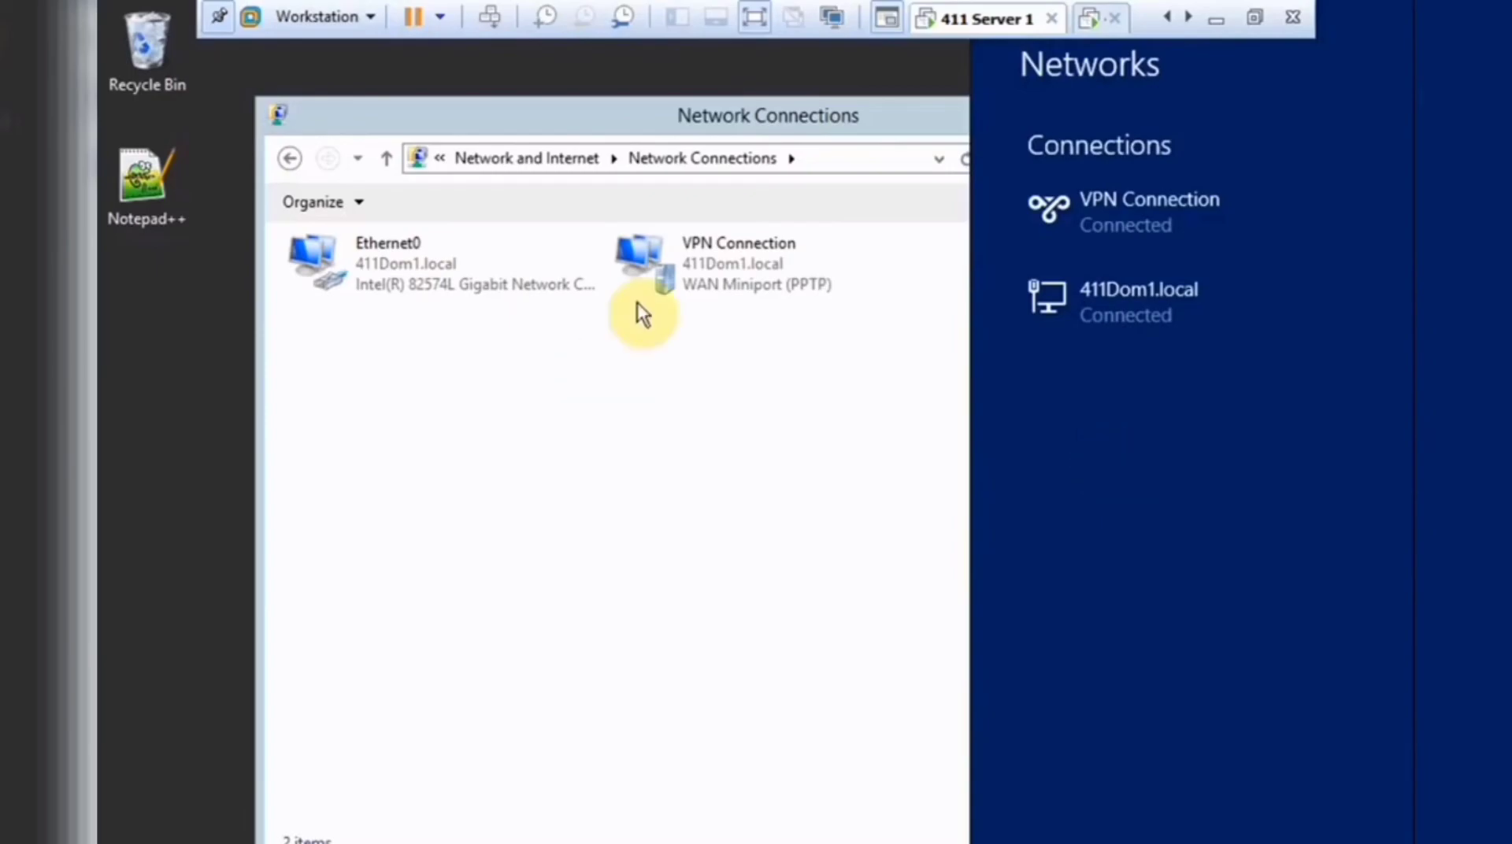
left_click(719, 357)
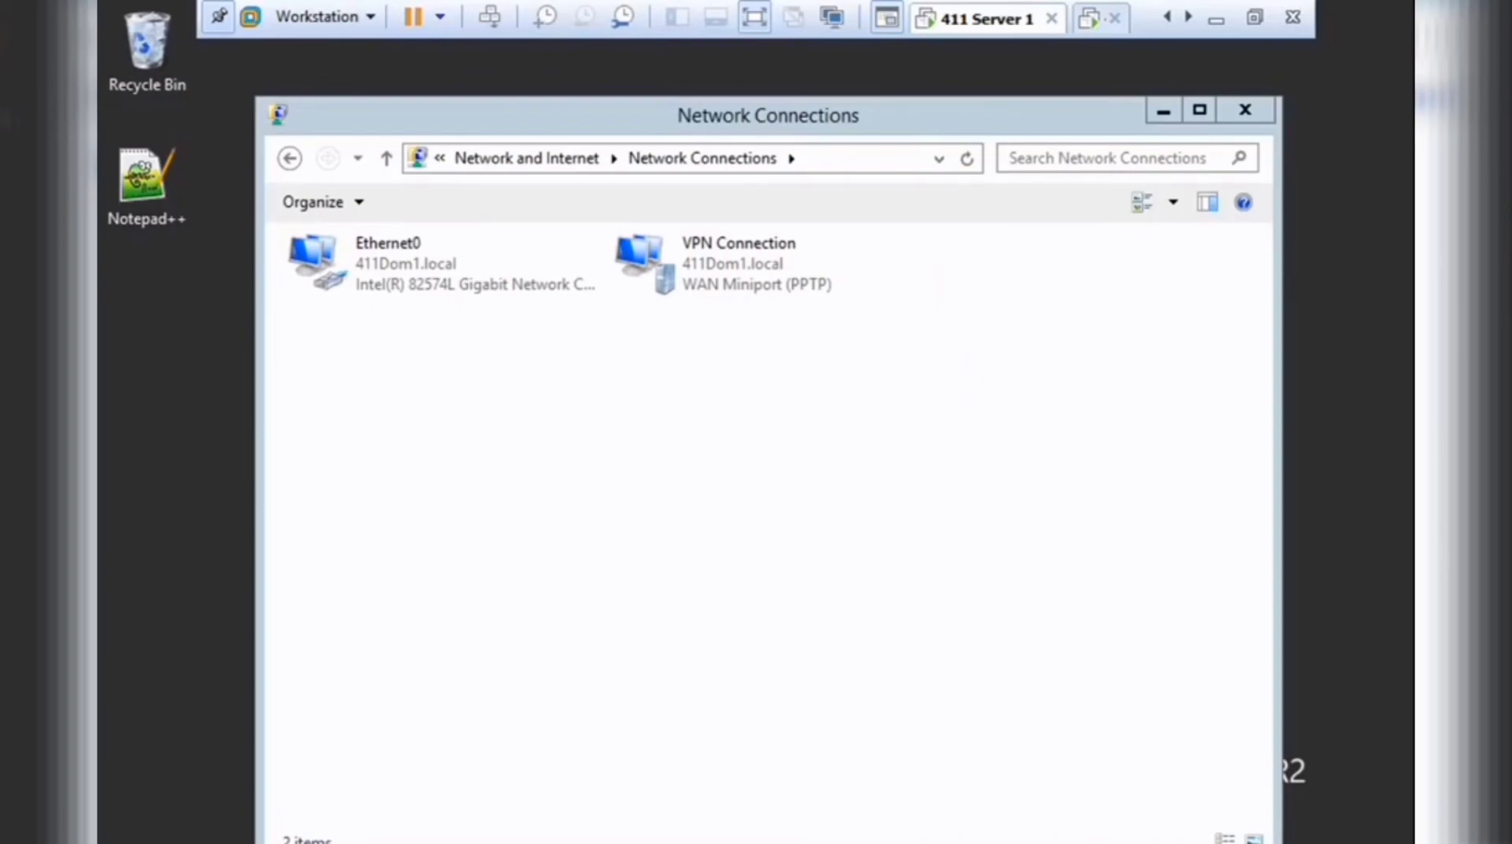
left_click(654, 532)
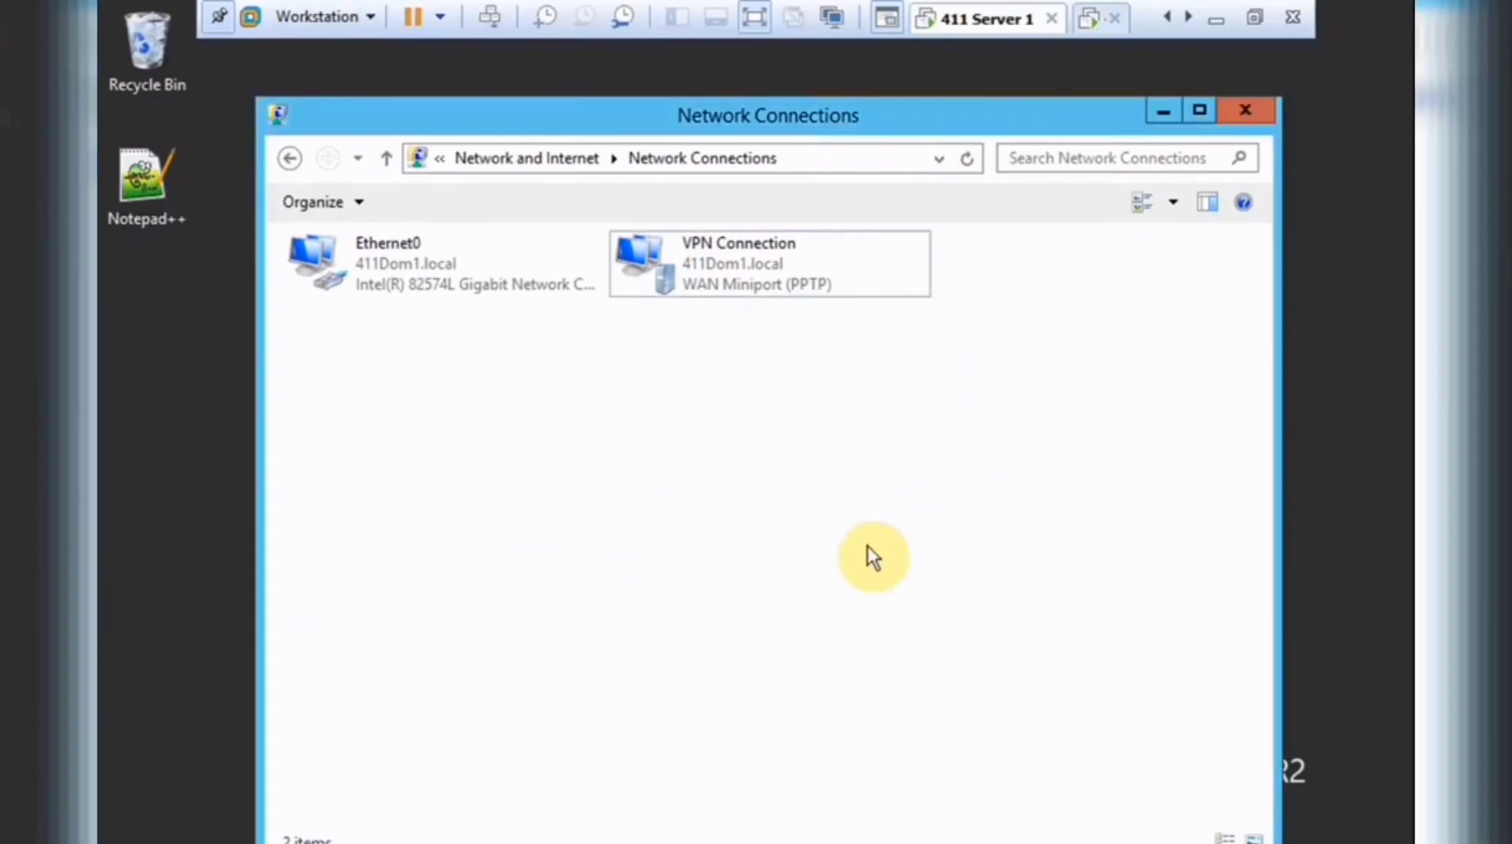